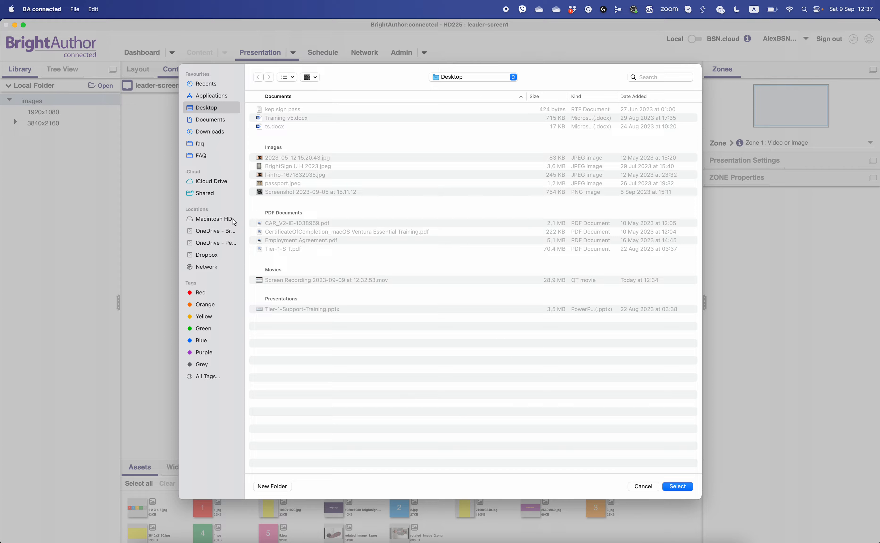
- Load the brightsign/content/test videos/1920x1080 folder from the Brightsign OneDrive as the local library folder and enlarge the assets area
left_click(216, 231)
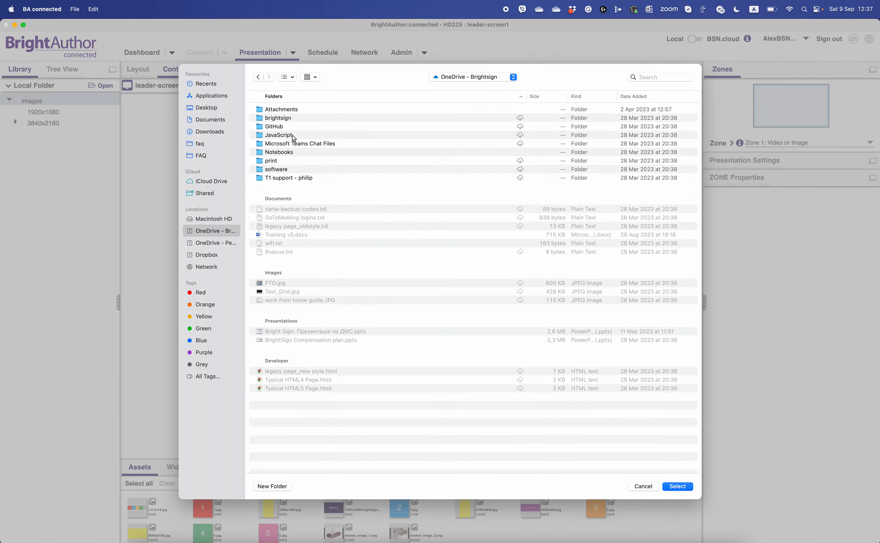
double_click(283, 118)
double_click(279, 136)
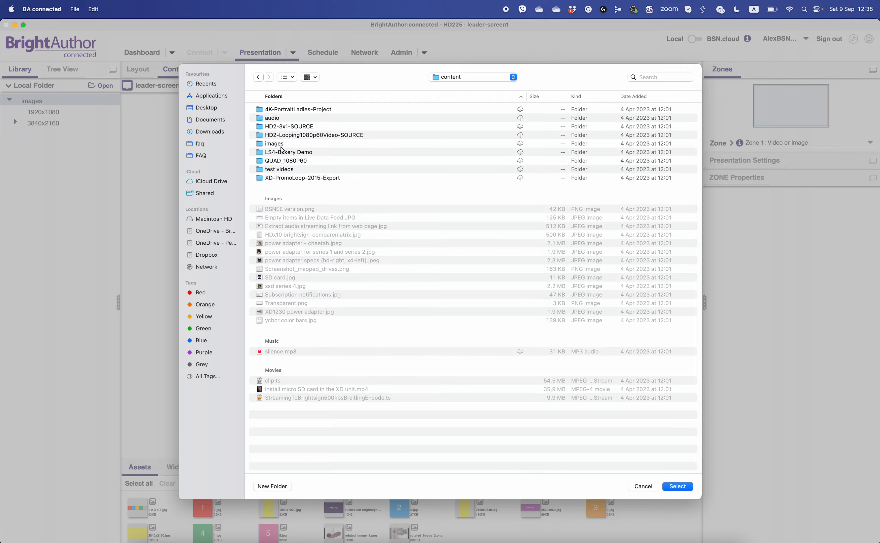
double_click(281, 170)
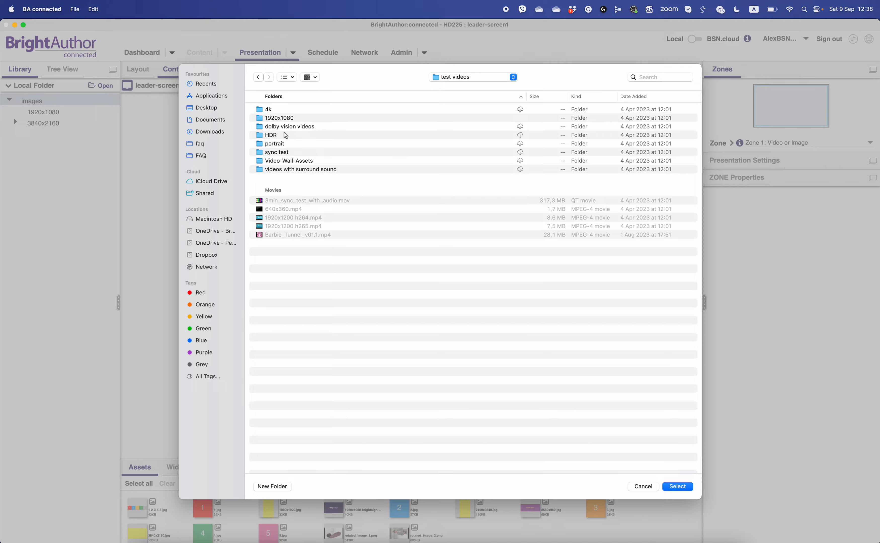
double_click(279, 118)
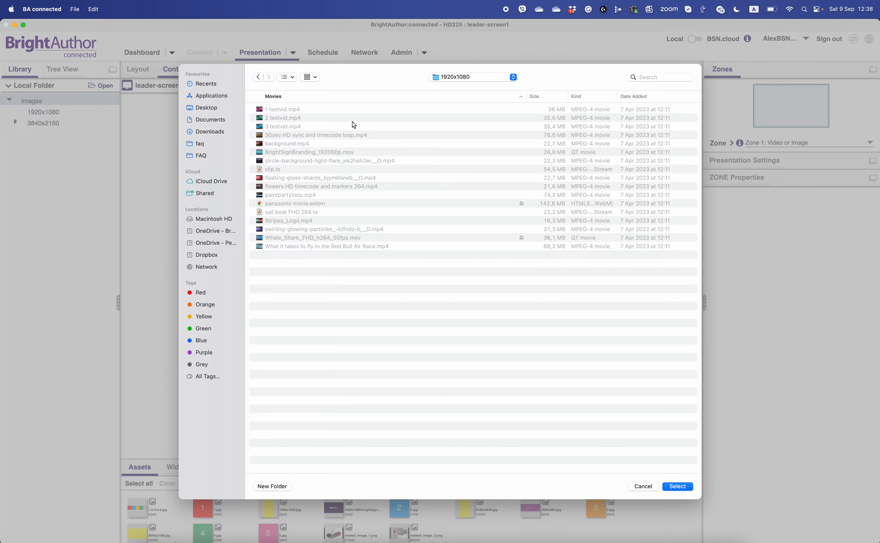
left_click(677, 487)
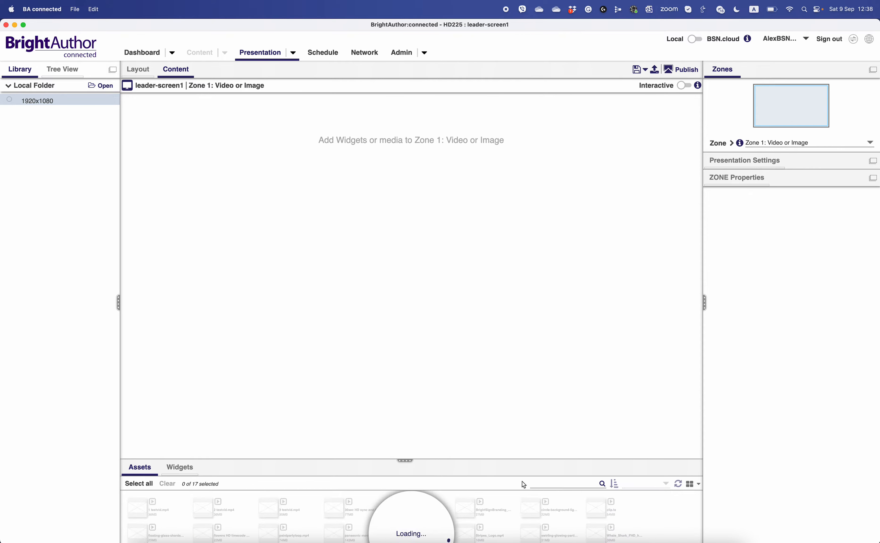
left_click_drag(407, 461, 405, 396)
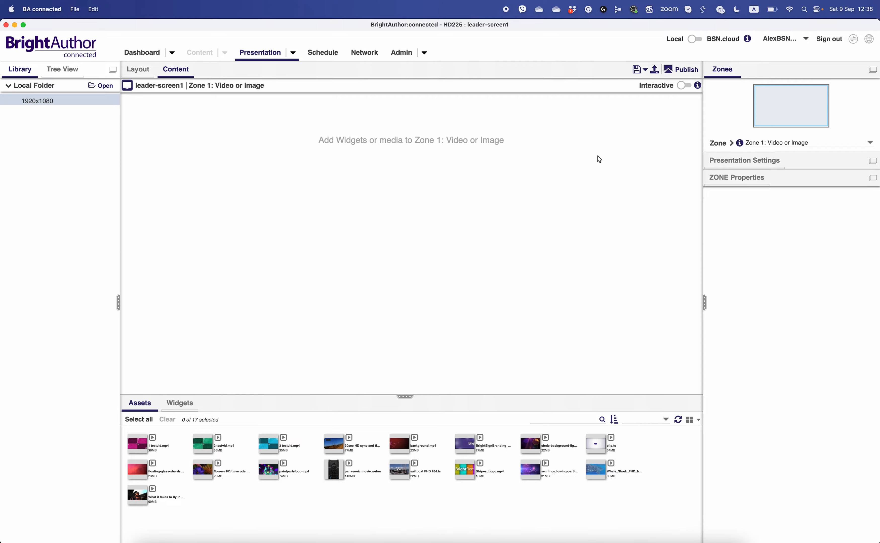
- Turn on Interactive mode for Zone 1 and place 1 testvid.mp4 and BrightSignBranding_192060p.mov on the canvas
left_click(683, 87)
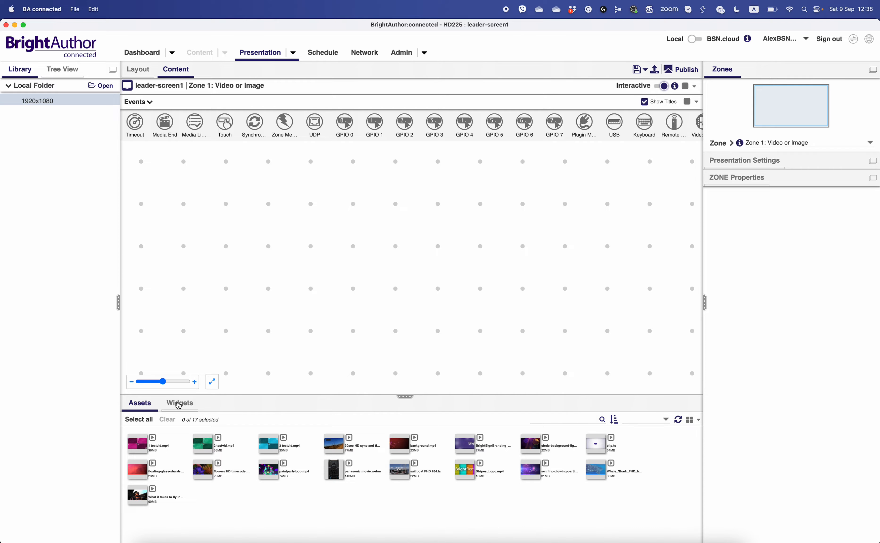
left_click(138, 440)
left_click_drag(254, 358, 383, 241)
left_click_drag(464, 446, 419, 363)
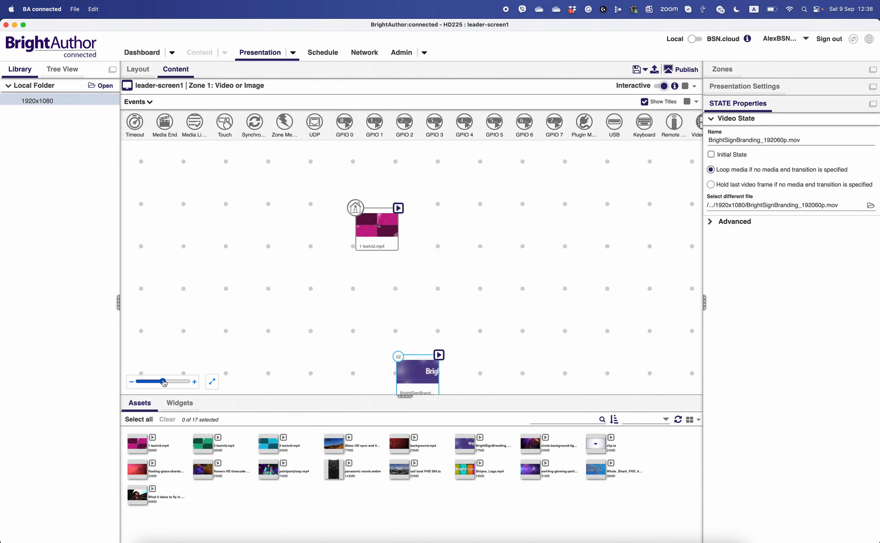
left_click_drag(163, 382, 152, 381)
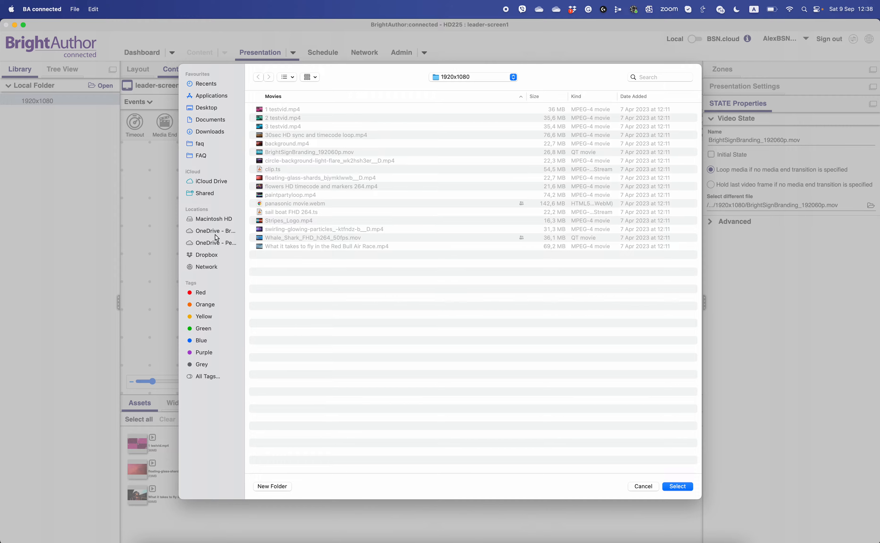
- Load the content folder inside the brightsign folder on the Brightsign OneDrive as the local library folder
left_click(215, 231)
double_click(283, 119)
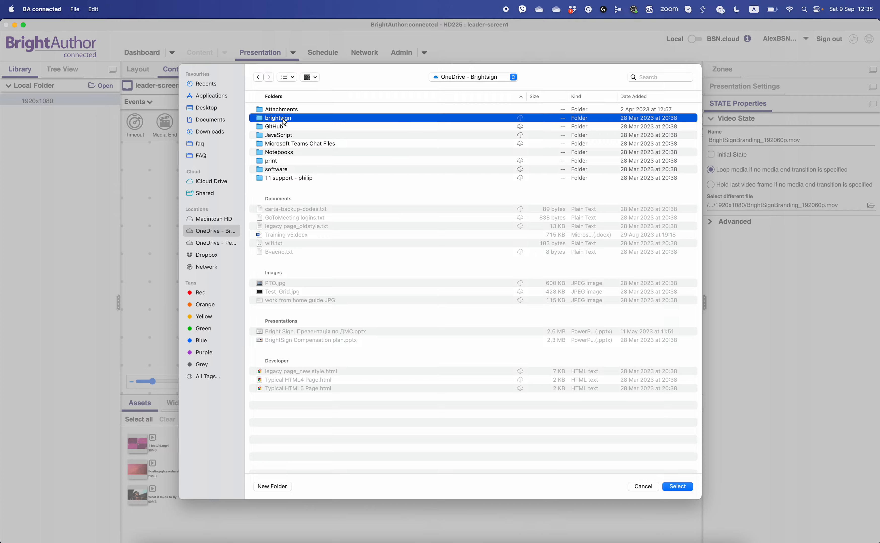
key("c")
key("Return")
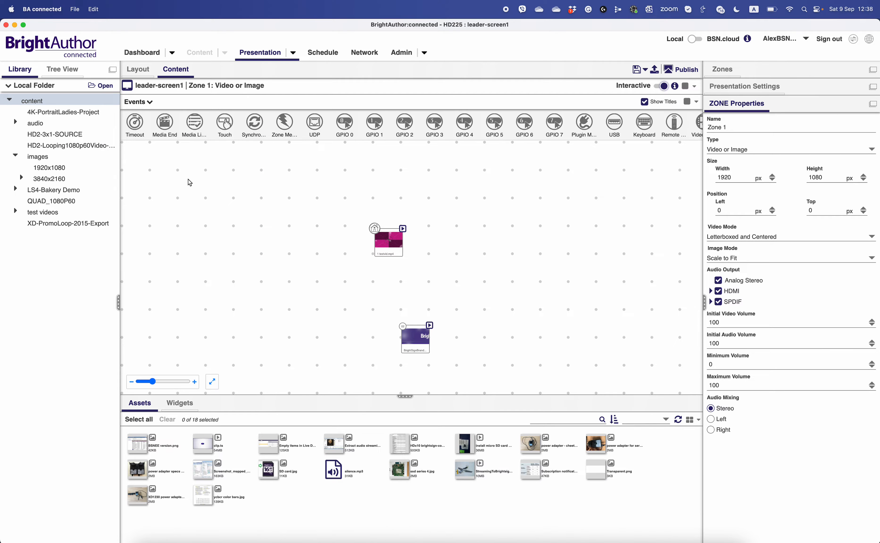
- Add the 1920x1080-brightsign-banner-2.jpg and 1.jpg images from the images folder to the canvas
left_click(49, 169)
left_click(42, 158)
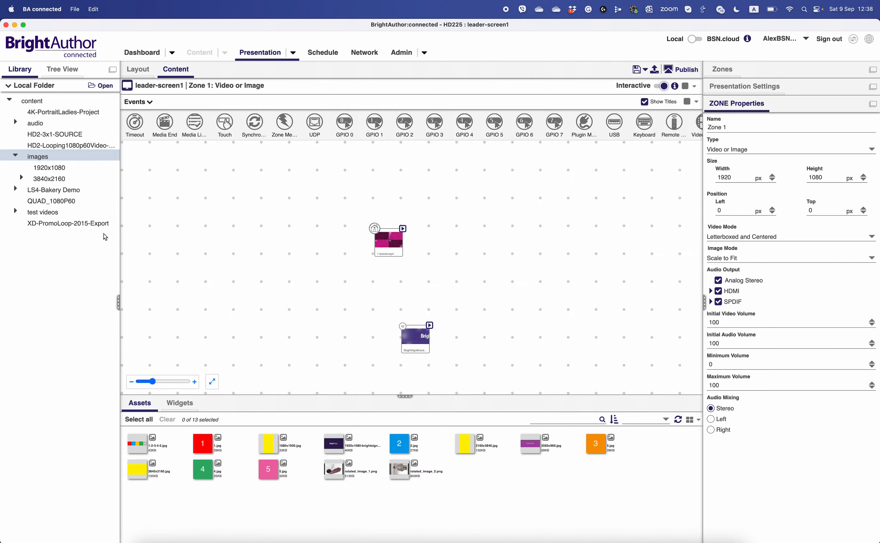
left_click(56, 167)
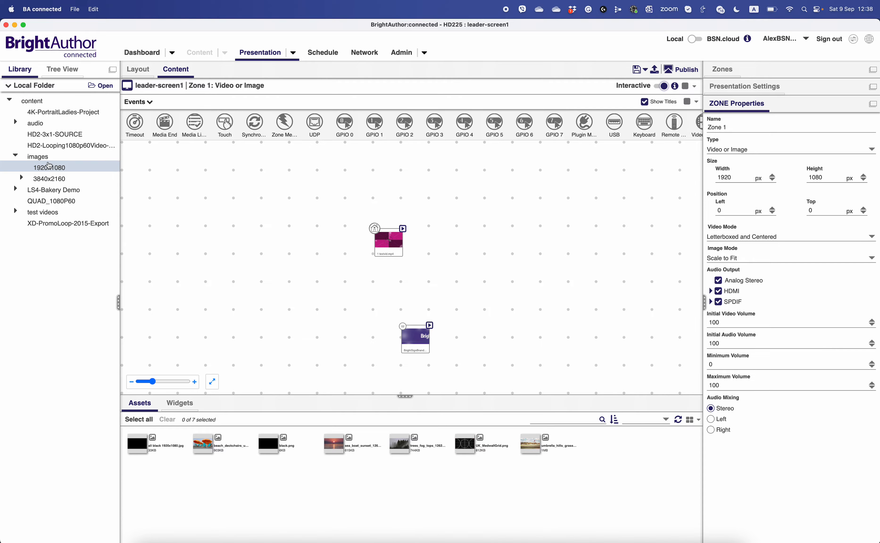
left_click(49, 159)
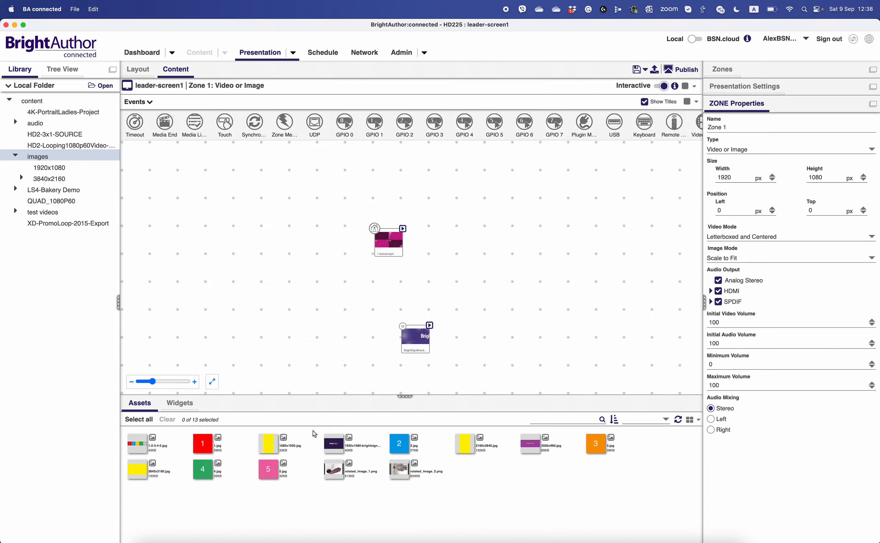
left_click_drag(343, 443, 401, 179)
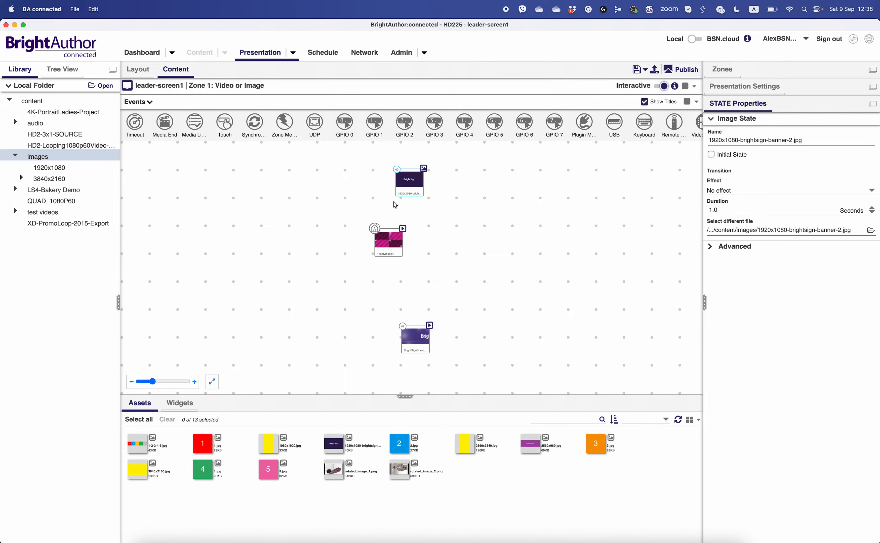
left_click_drag(203, 444, 419, 280)
- Arrange the states in a vertical column: banner image, 1 testvid.mp4, 1.jpg, and the BrightSignBranding video
left_click_drag(405, 184, 395, 172)
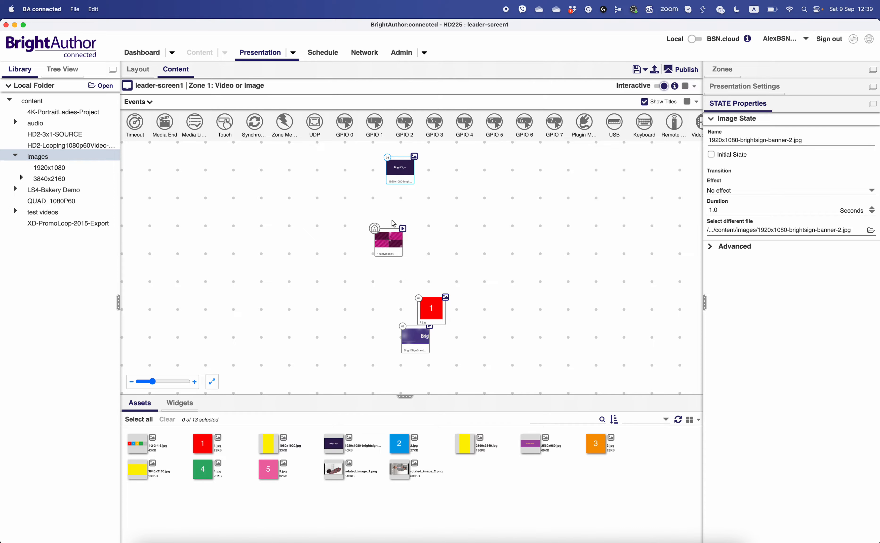
left_click(392, 236)
left_click_drag(392, 235, 405, 218)
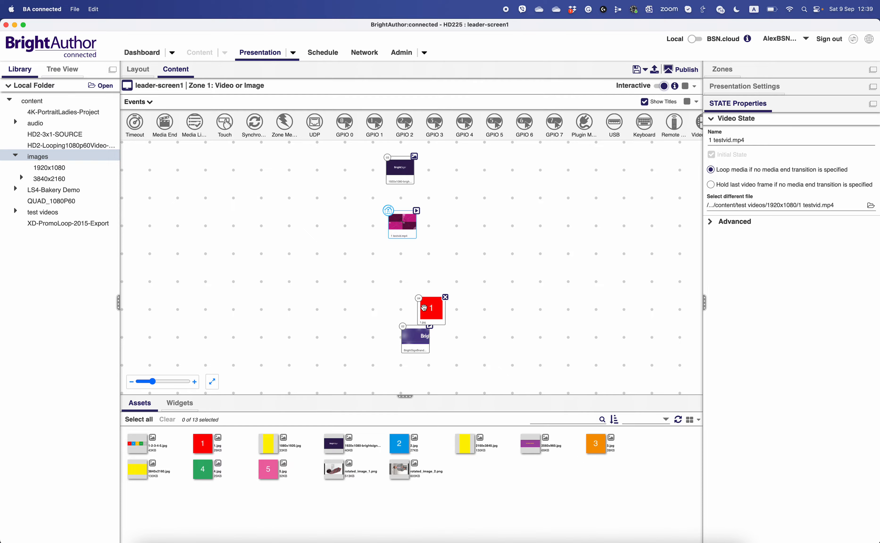
left_click_drag(431, 307, 404, 285)
left_click_drag(419, 339, 402, 352)
- Make the 1920x1080-brightsign-banner-2.jpg image the initial state
left_click(400, 168)
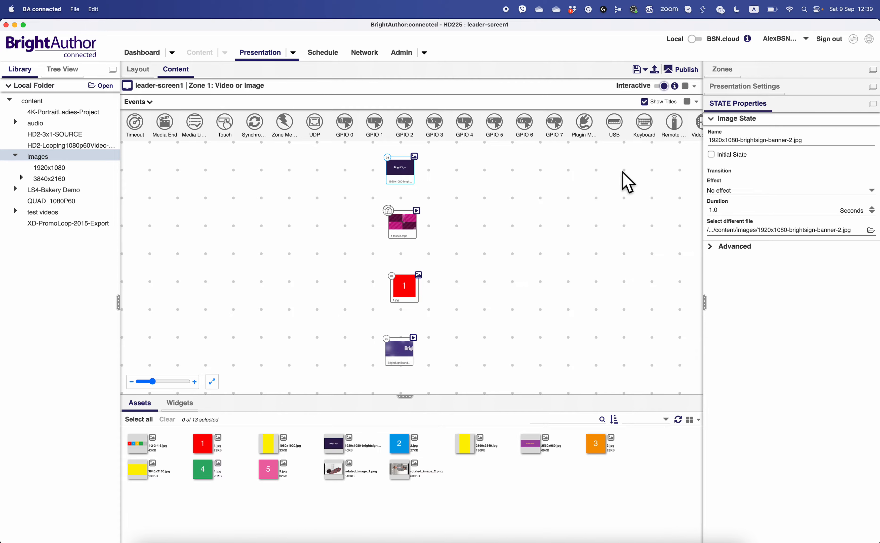
left_click(711, 155)
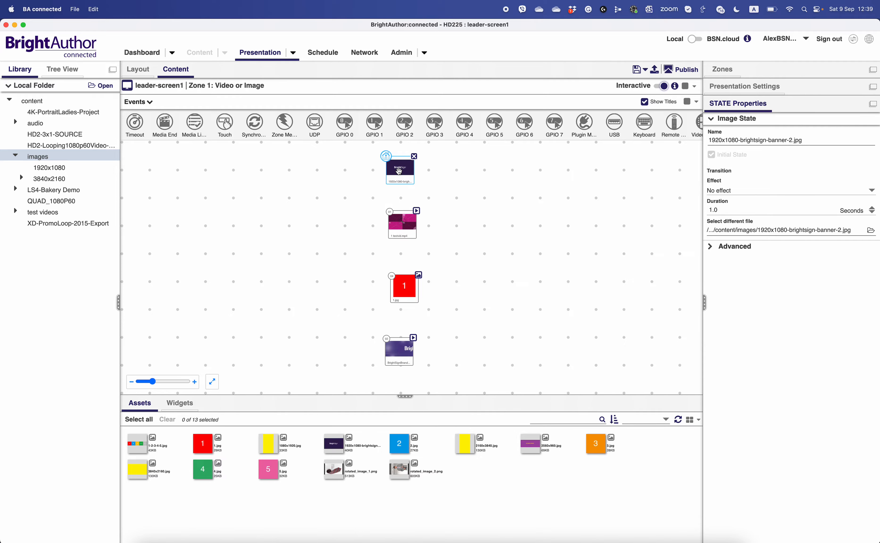
scroll(409, 172, "up", 2)
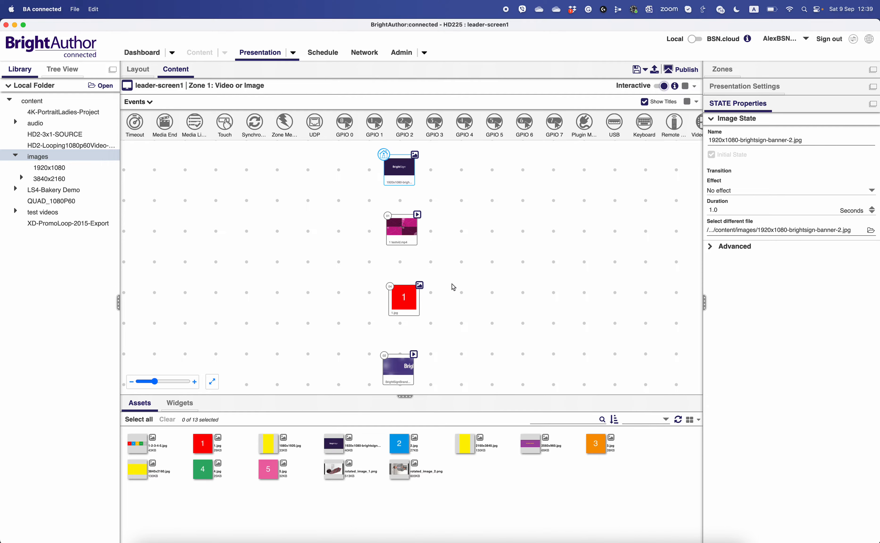
left_click(405, 236)
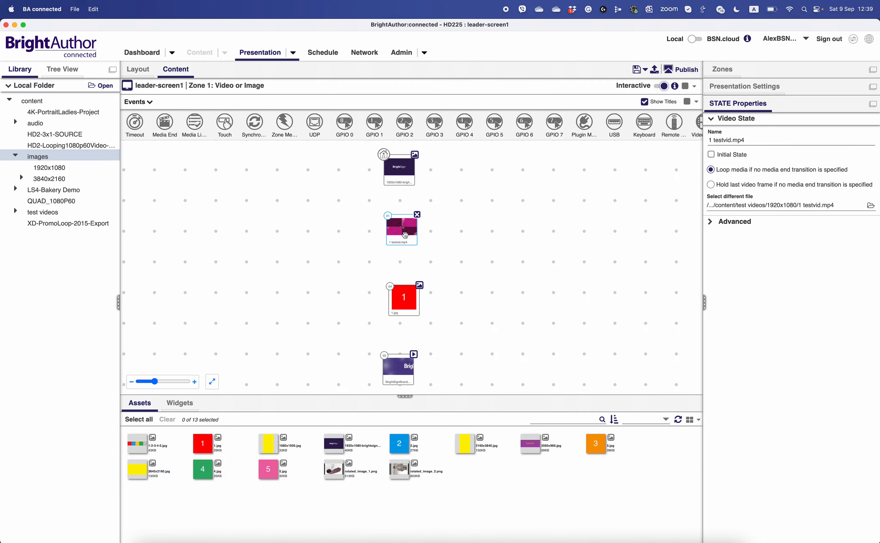
left_click(404, 298)
left_click(393, 367)
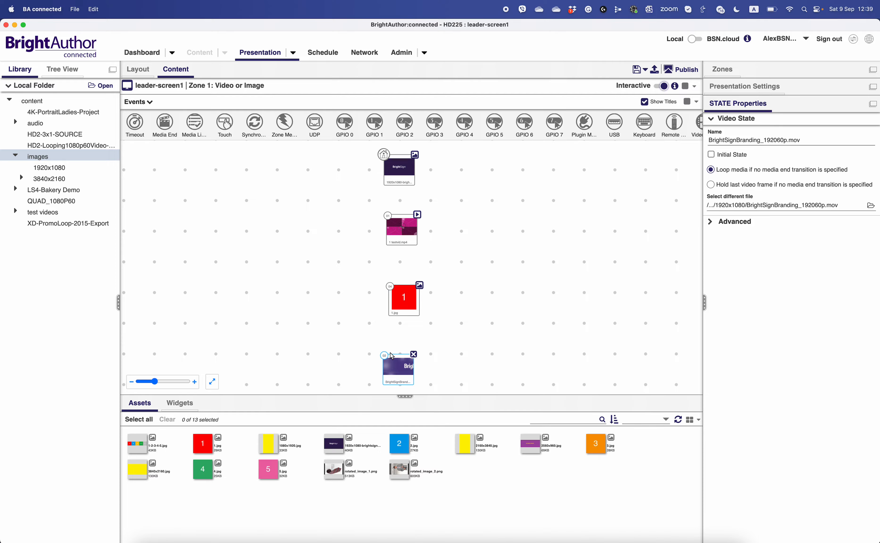
left_click(400, 236)
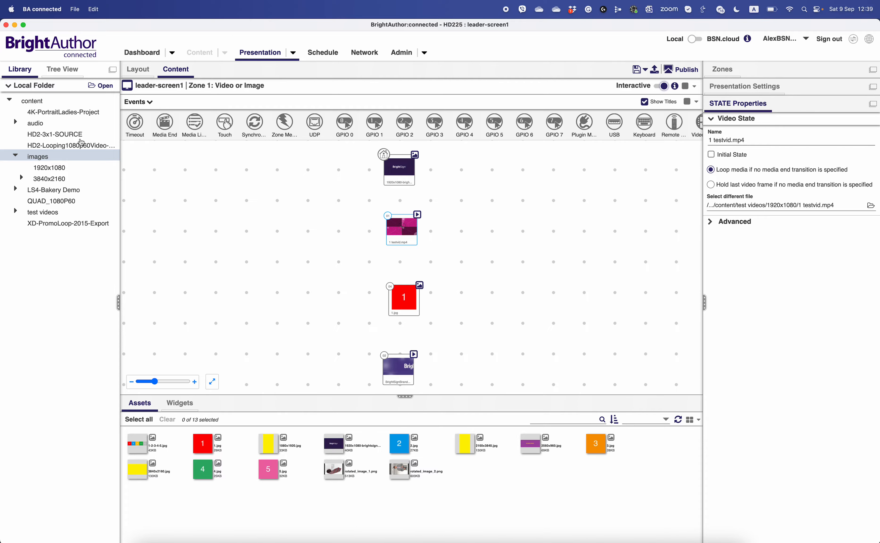
- Add a Timeout event from the banner image to 1 testvid.mp4 with 30 seconds on screen, displayed as a line
left_click(135, 122)
left_click_drag(399, 169, 415, 219)
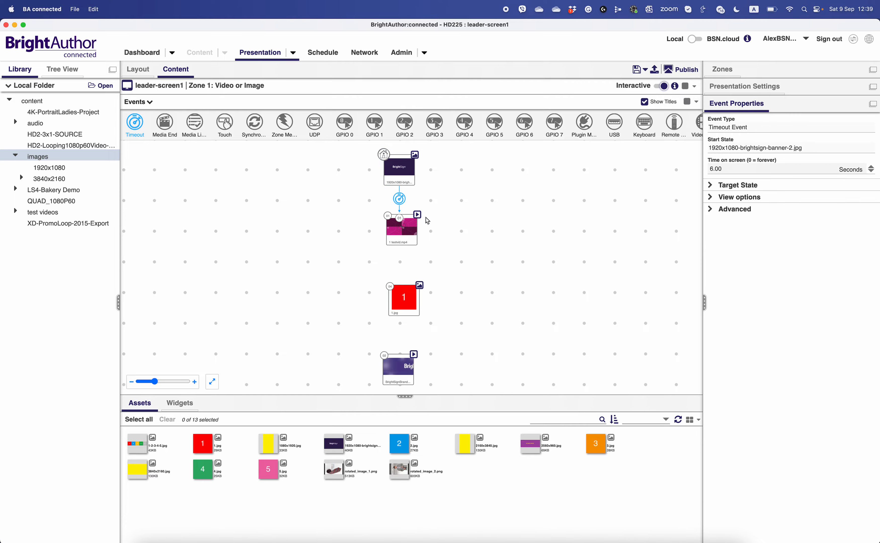
left_click(732, 175)
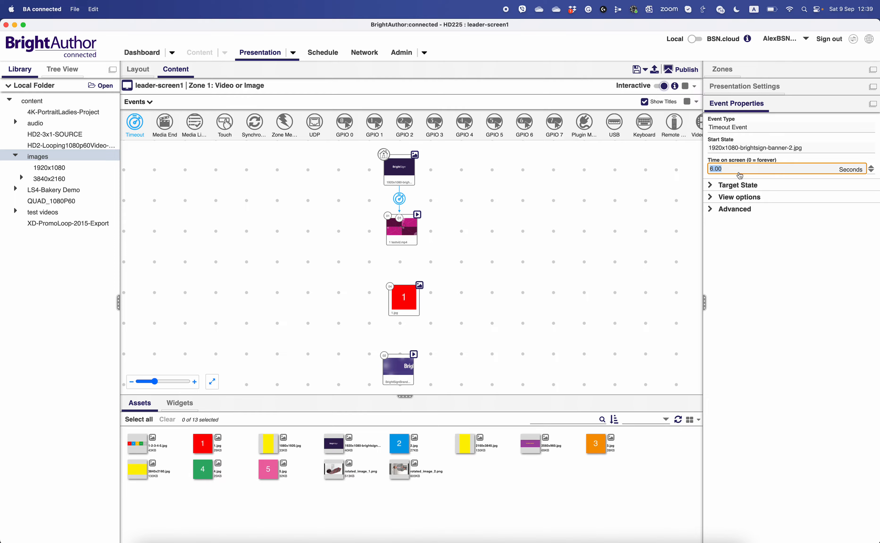
type("1")
left_click(766, 198)
left_click(736, 220)
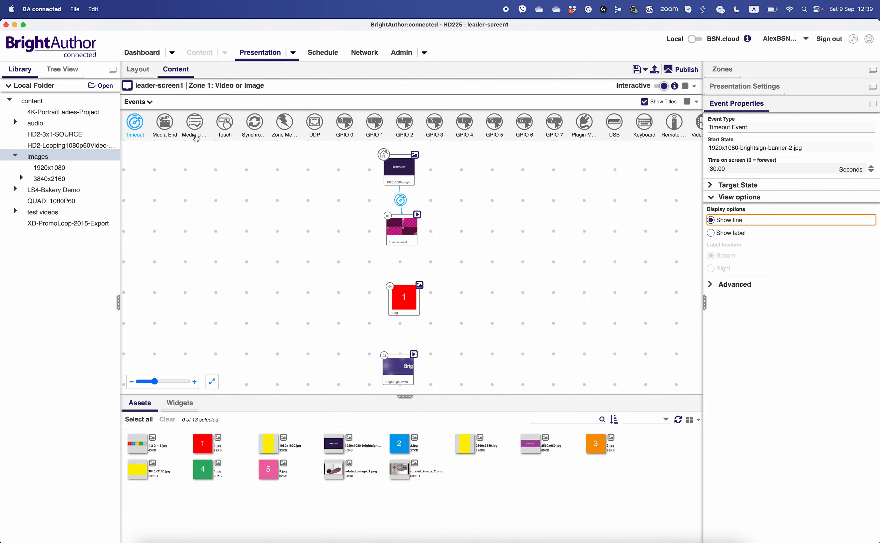
- Add a Media End event from 1 testvid.mp4 to 1.jpg and display it as a line
left_click(166, 130)
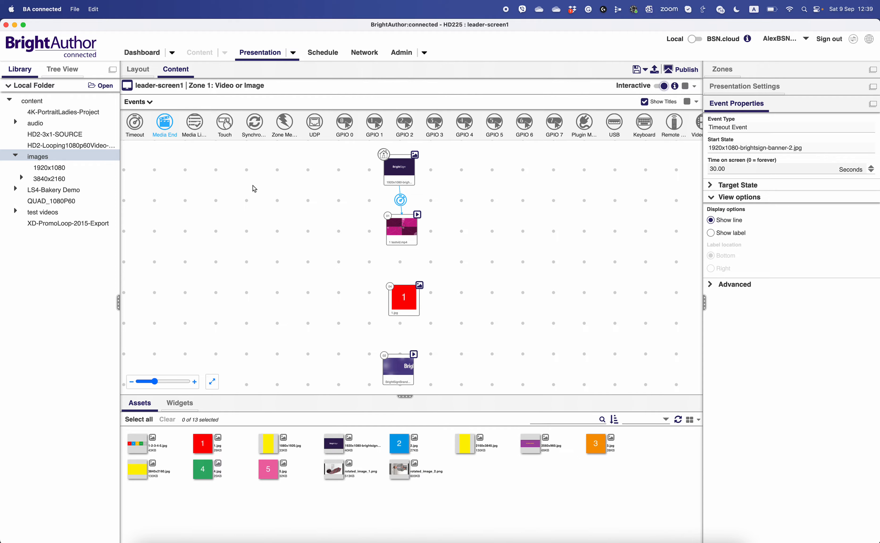
left_click_drag(401, 232, 403, 294)
left_click(724, 173)
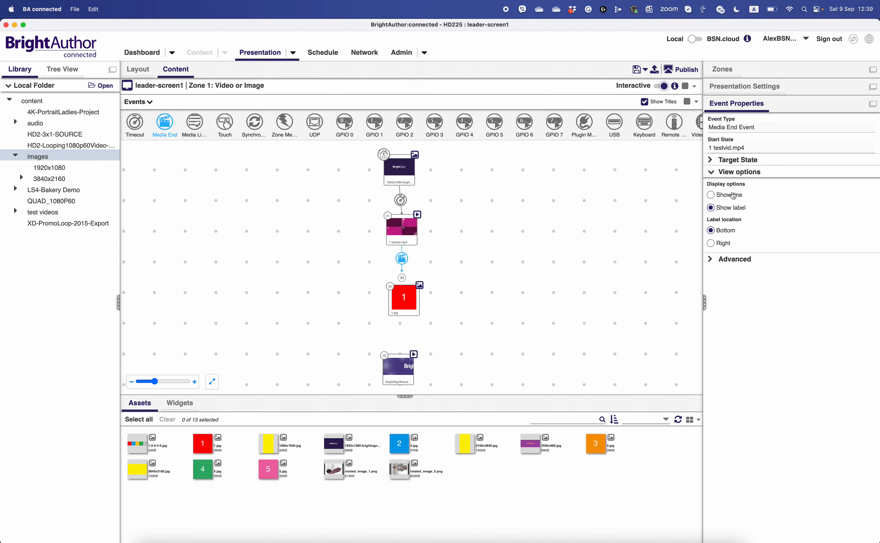
left_click(731, 196)
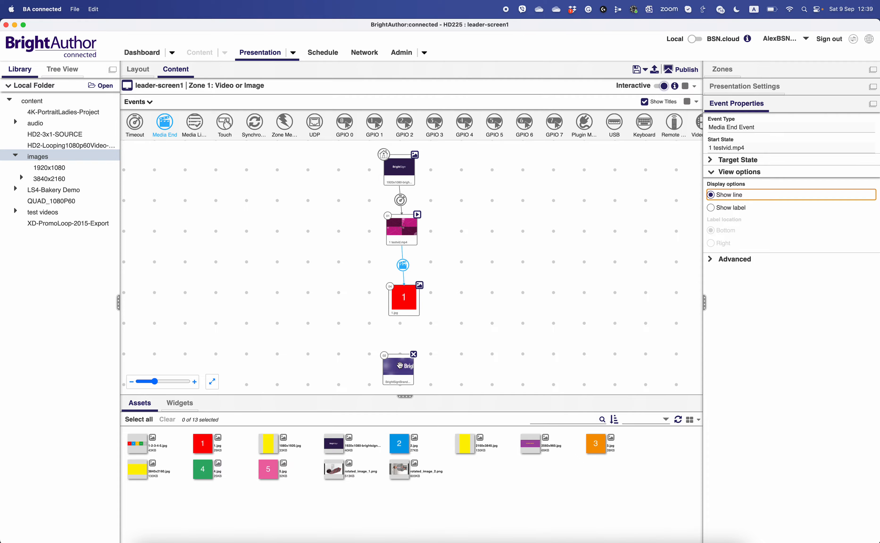
- Realign the BrightSignBranding video under 1.jpg and link 1.jpg to it with a 15-second Timeout event displayed as a line
left_click_drag(399, 365, 409, 357)
left_click(400, 293)
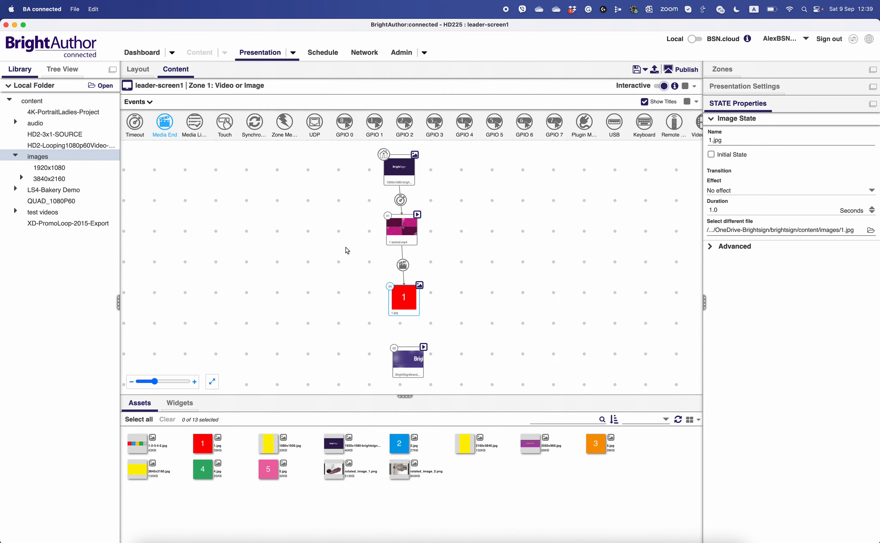
left_click(139, 128)
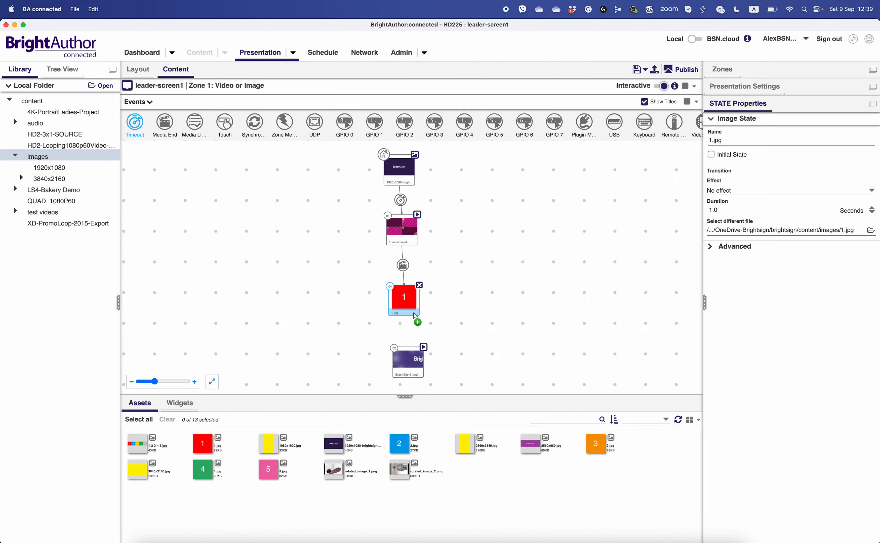
left_click_drag(417, 322, 409, 360)
left_click(728, 172)
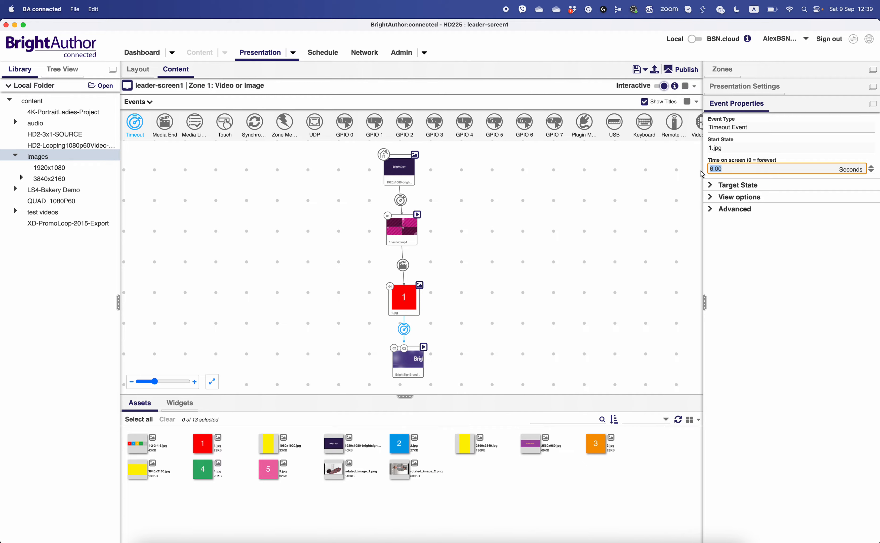
type("15")
left_click(728, 201)
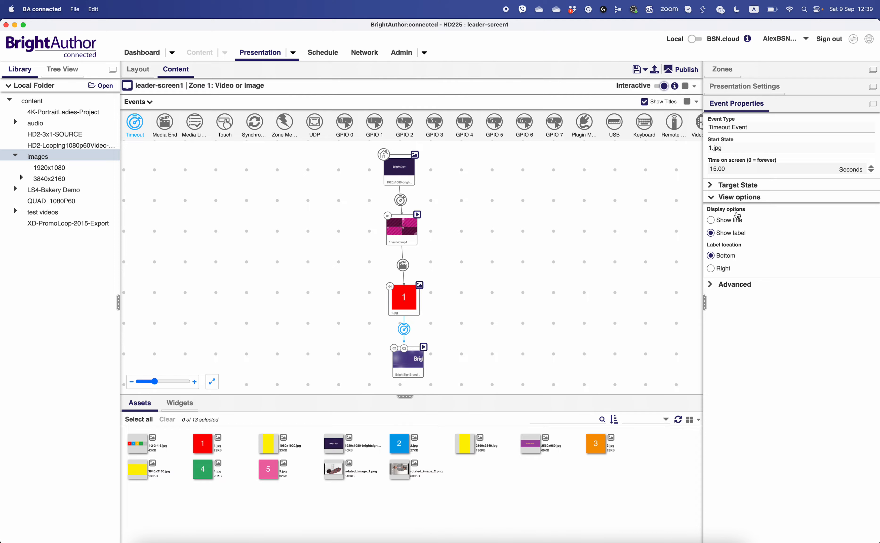
left_click(723, 221)
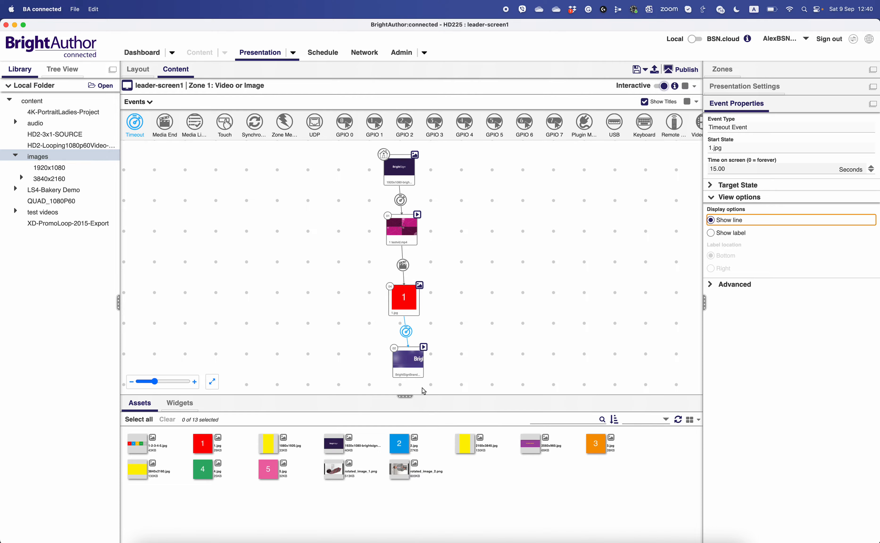
- Add a Media End event from the BrightSignBranding video back to 1 testvid.mp4
left_click(159, 123)
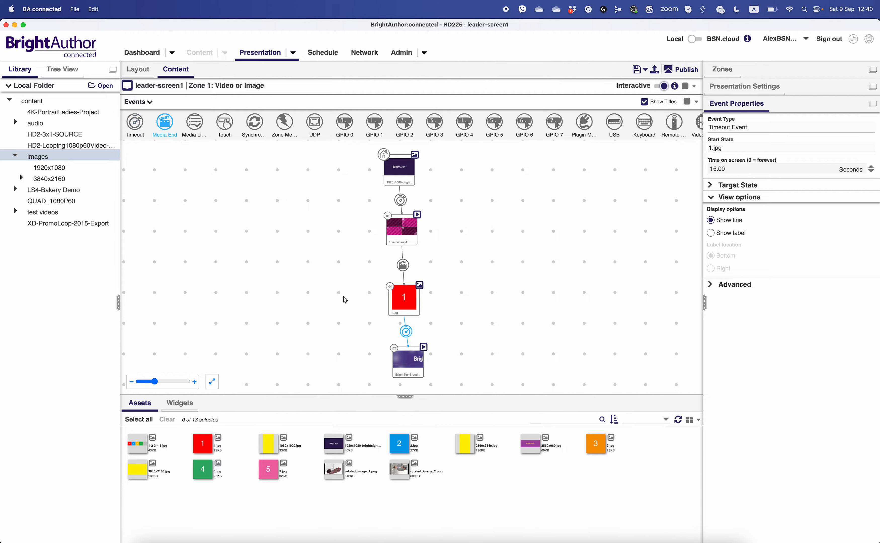
left_click_drag(410, 376, 406, 237)
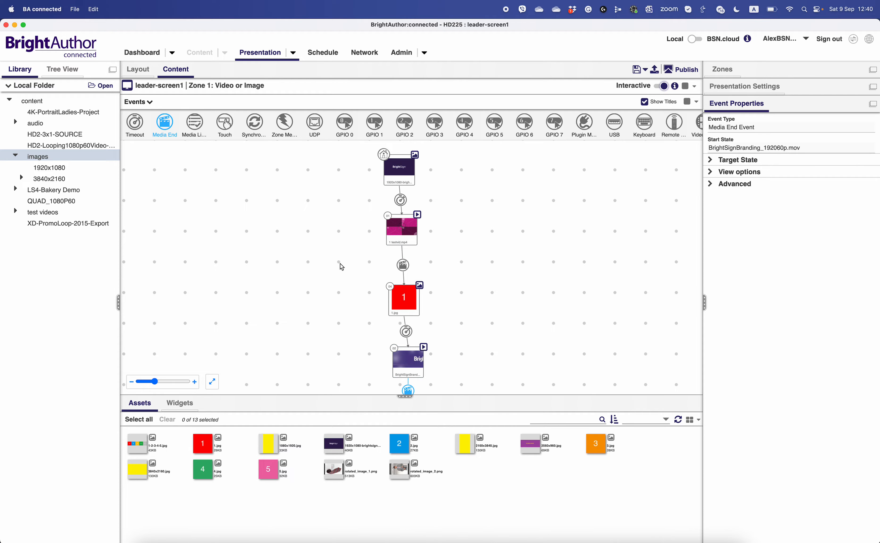
left_click(212, 382)
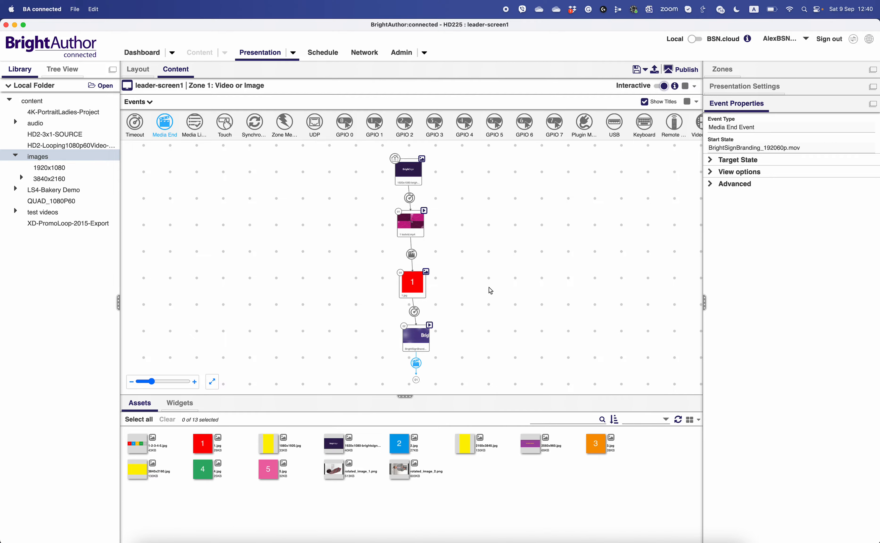
left_click(499, 205)
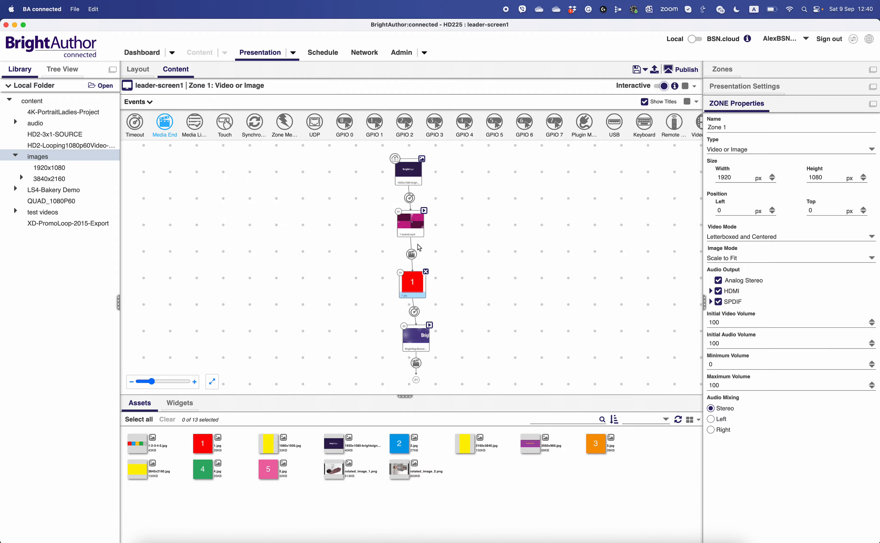
- Add a Link command with the Synchronize parameter to the banner image's Timeout event and fill in its keyword
left_click(409, 198)
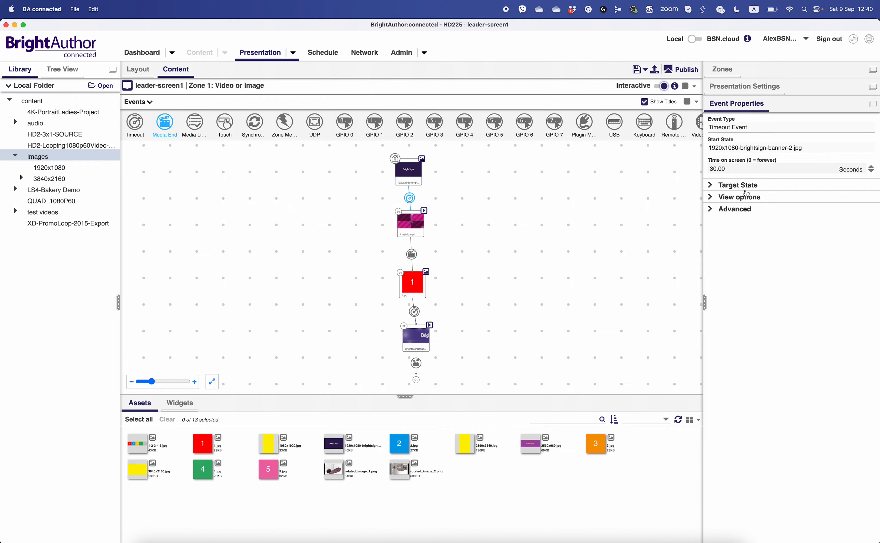
left_click(743, 209)
left_click(855, 227)
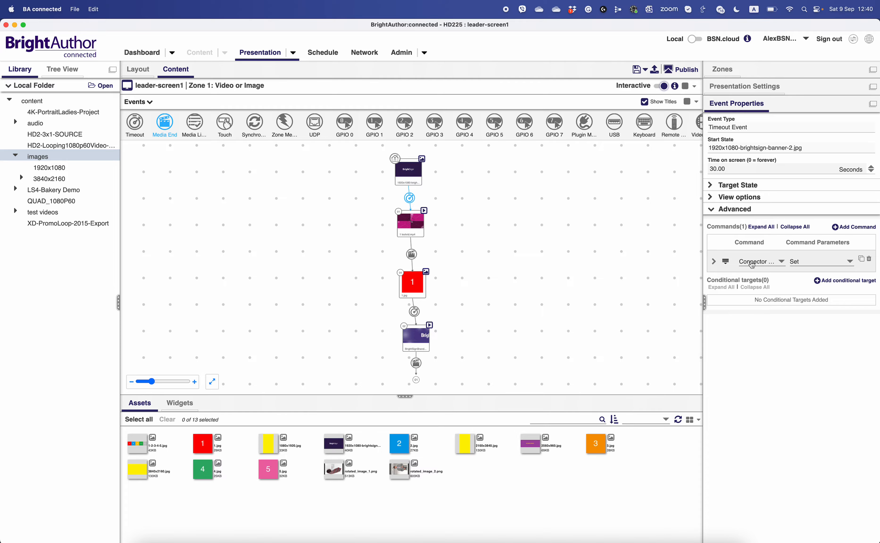
left_click(813, 261)
left_click(798, 271)
left_click(797, 269)
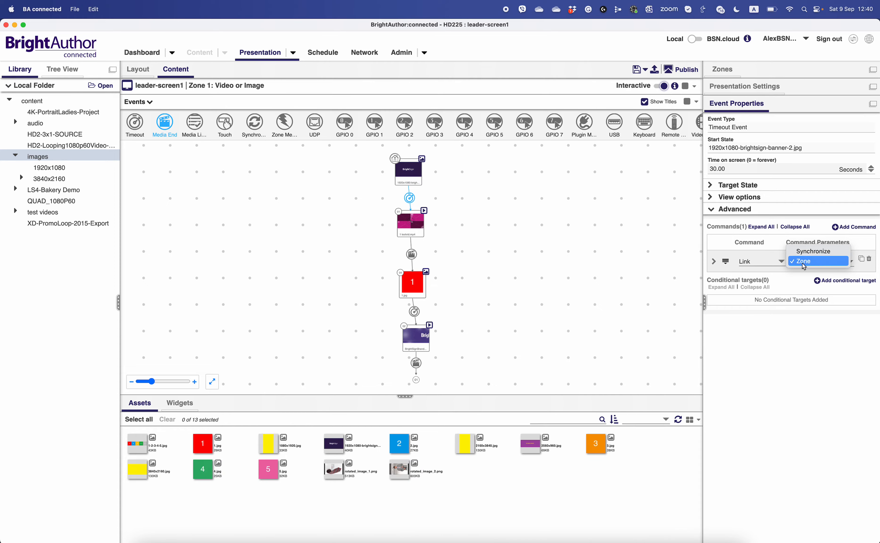
left_click(814, 255)
left_click(714, 265)
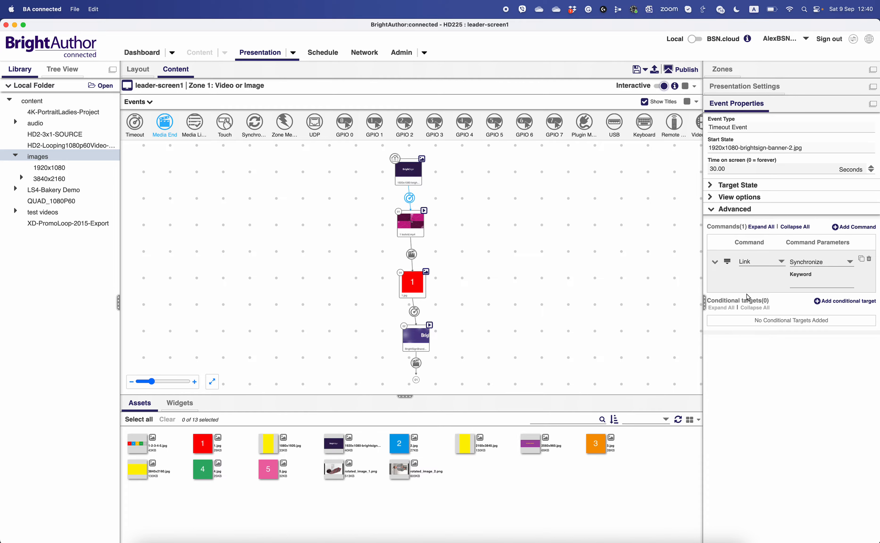
left_click(800, 286)
- Add a Link Synchronize command with the keyword file2 to the Media End event of 1 testvid.mp4
left_click(412, 255)
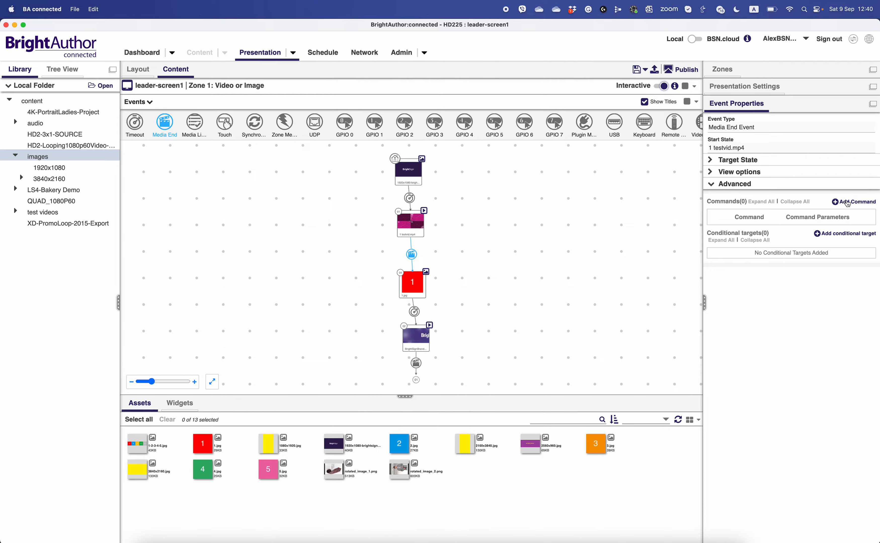
left_click(848, 204)
left_click(746, 240)
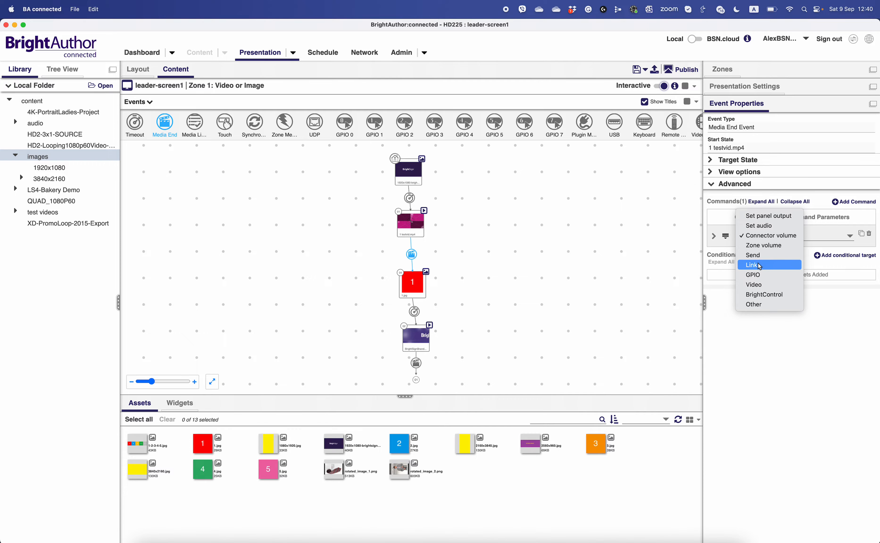
left_click(759, 267)
left_click(808, 236)
left_click(811, 226)
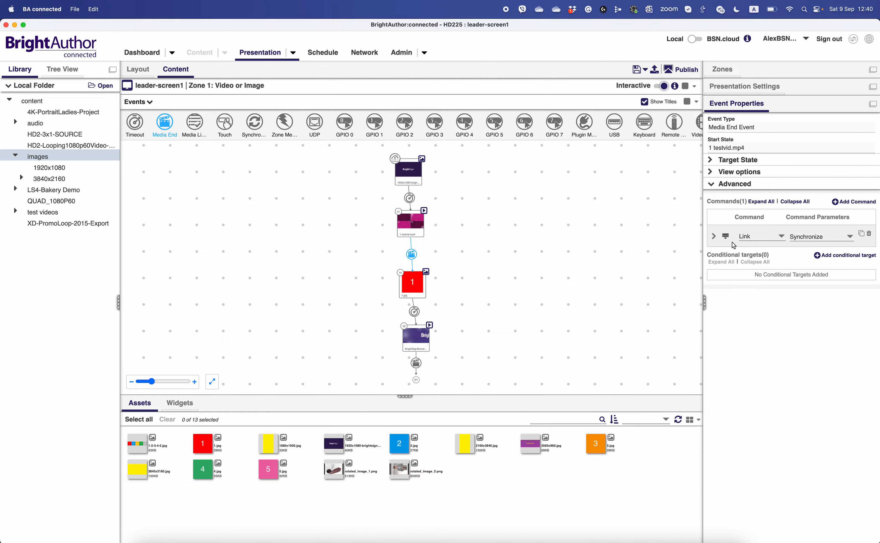
left_click(715, 238)
left_click(794, 258)
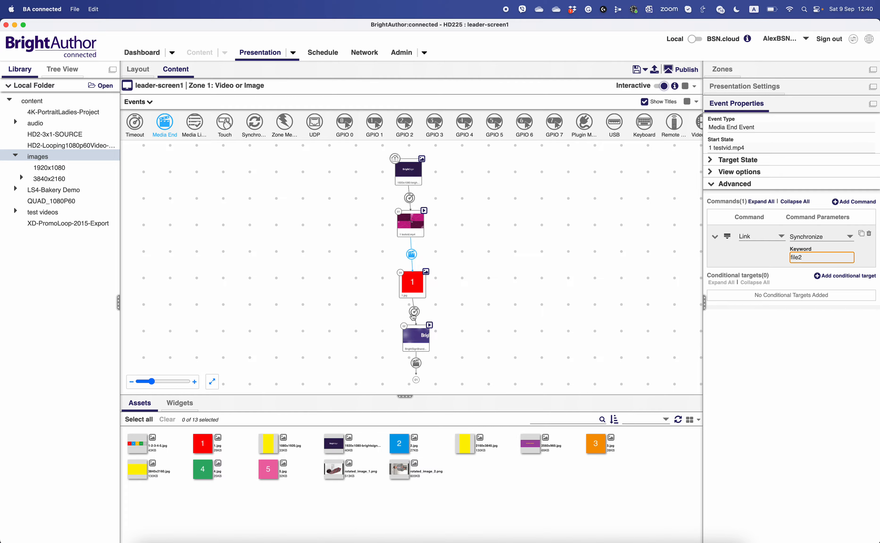
- Add a Link Synchronize command to the Timeout event of 1.jpg and fill in its keyword
left_click(414, 312)
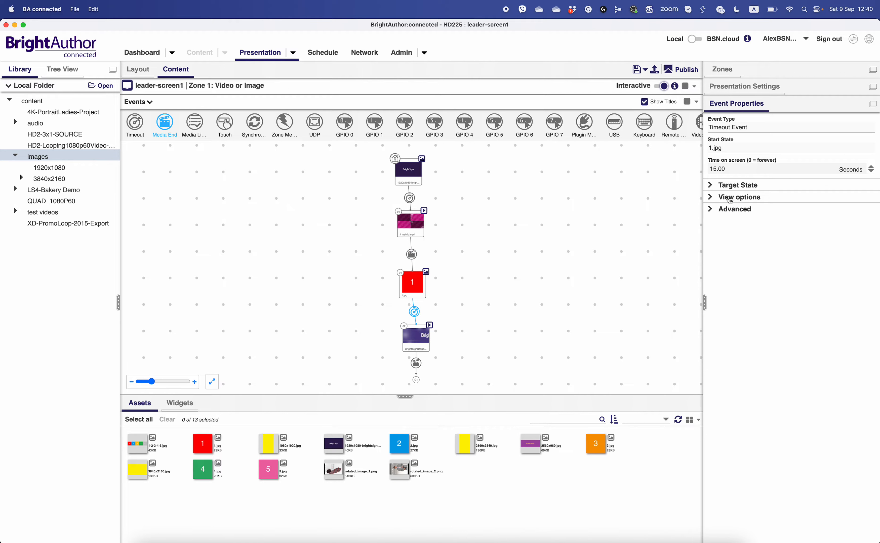
left_click(729, 211)
left_click(847, 230)
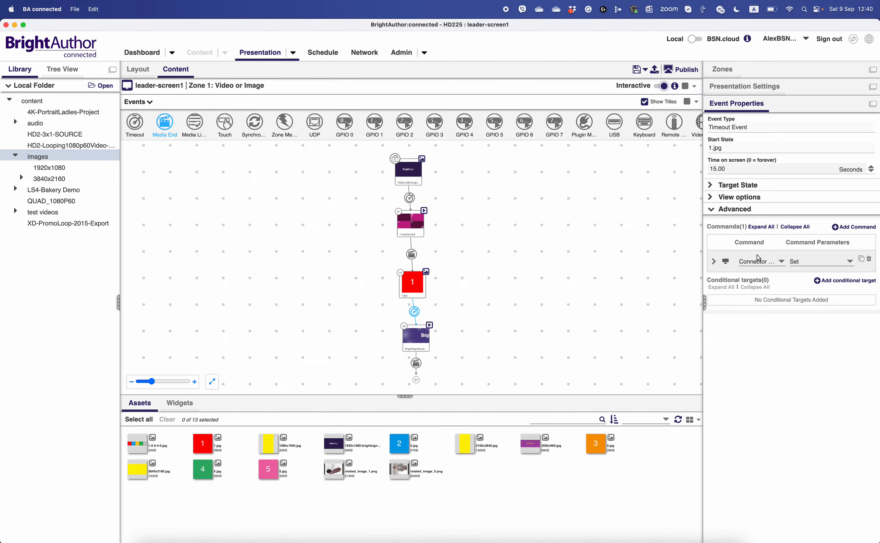
left_click(759, 260)
left_click(752, 291)
left_click(714, 263)
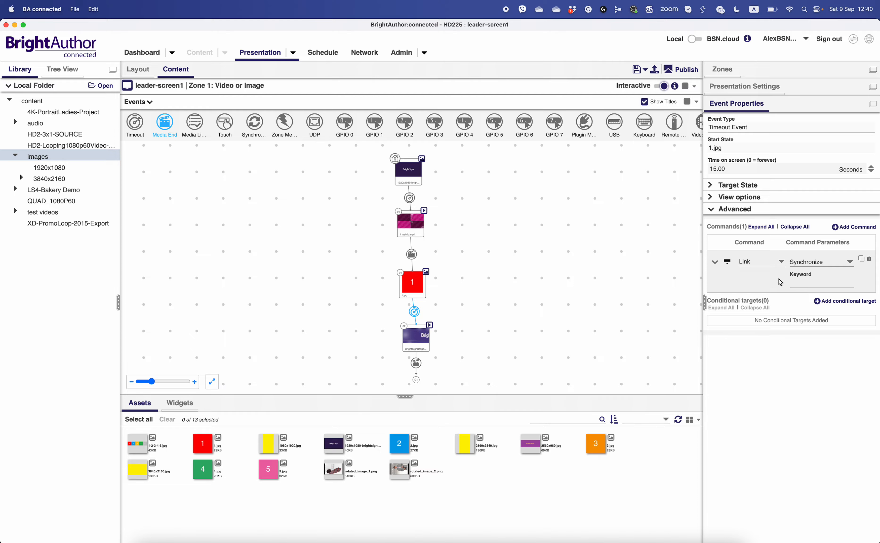
left_click(801, 284)
- Add a Link Synchronize command with the keyword file1 to the BrightSignBranding video's Media End event
left_click(416, 364)
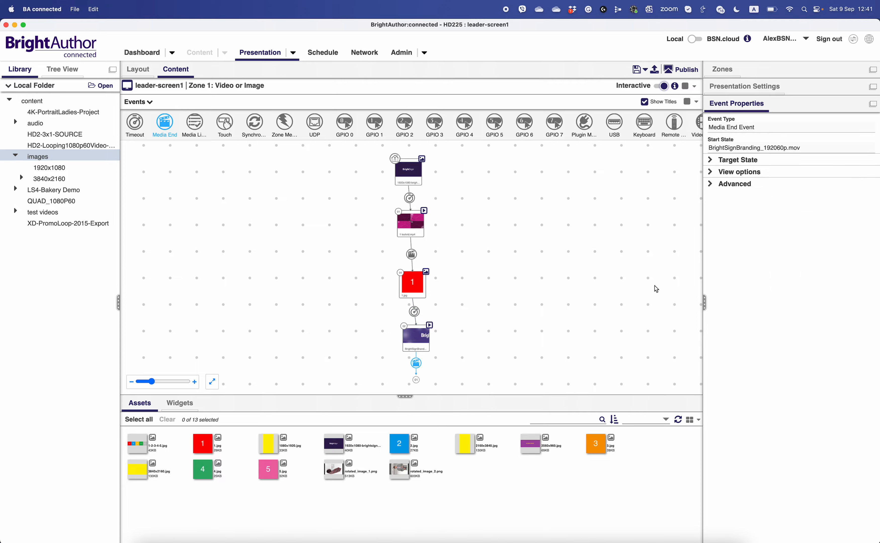
left_click(731, 187)
left_click(865, 201)
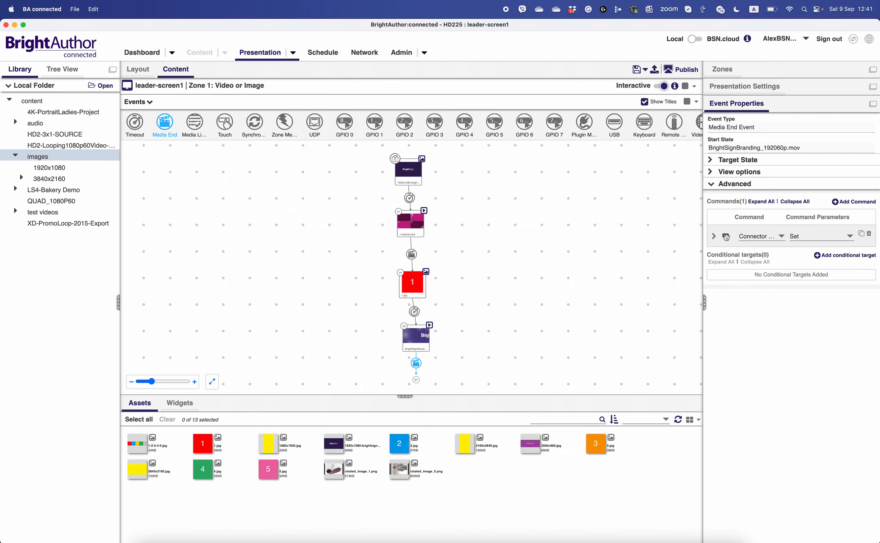
left_click(749, 241)
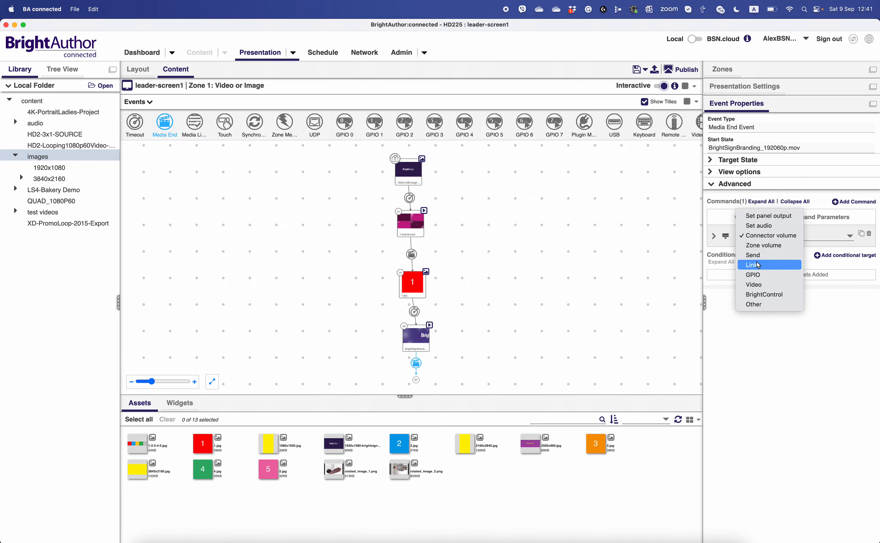
left_click(753, 293)
left_click(810, 237)
left_click(813, 226)
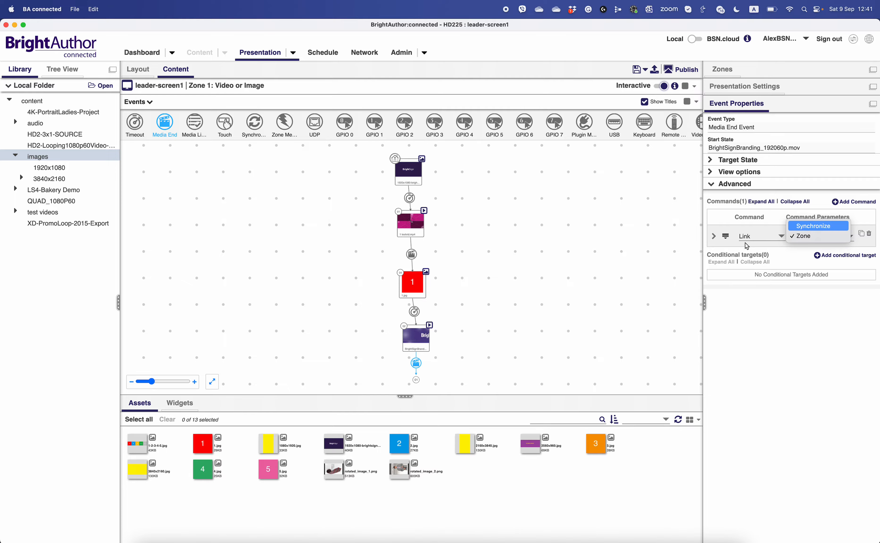
left_click(714, 236)
left_click(815, 259)
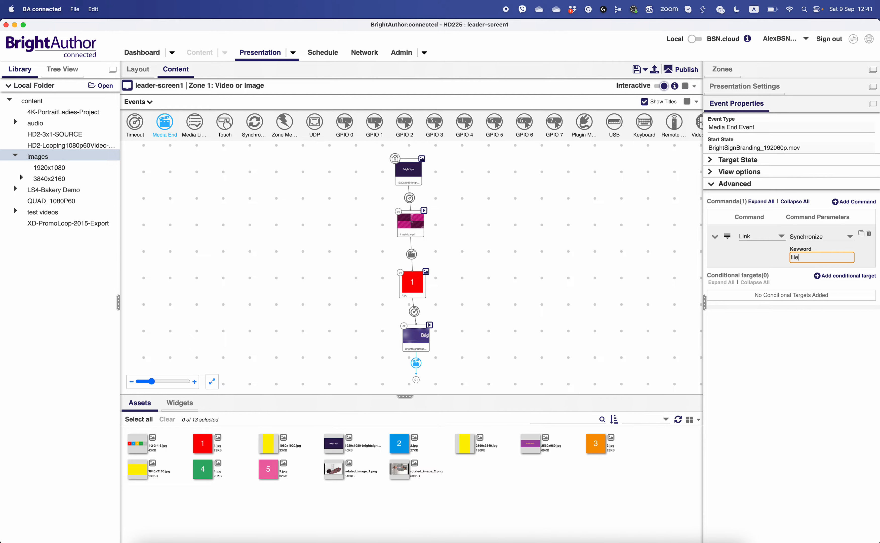
left_click(565, 273)
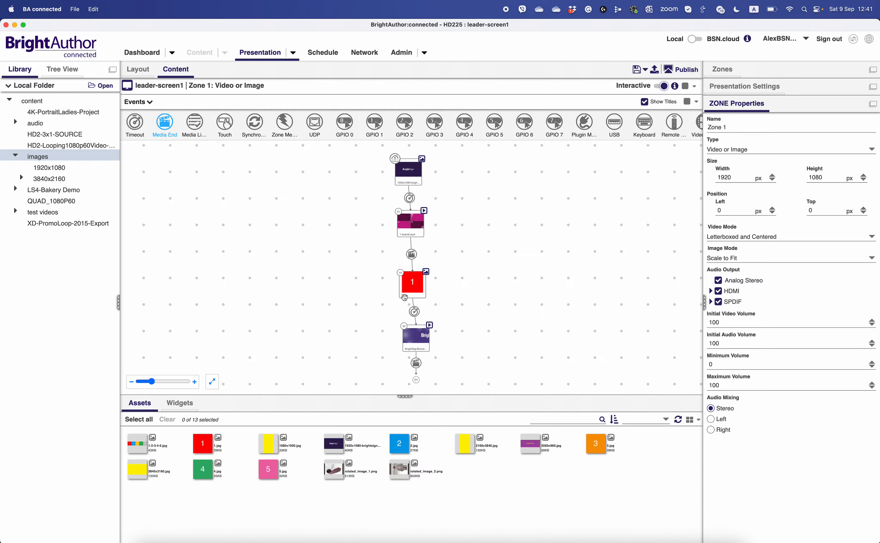
- In the interactive networking settings, enter 192.168.0.10 as the specific UDP address and choose all players connected via Ethernet as the destination
left_click(744, 86)
left_click(786, 202)
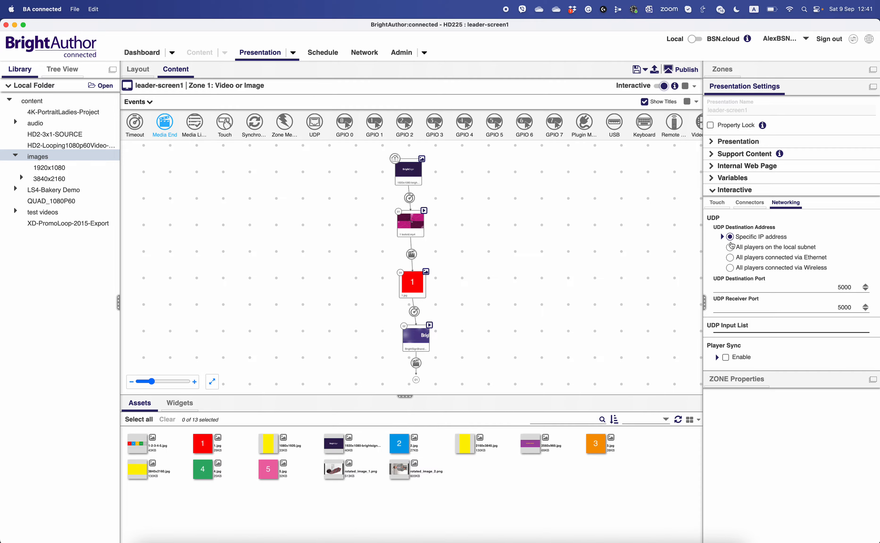
left_click(722, 237)
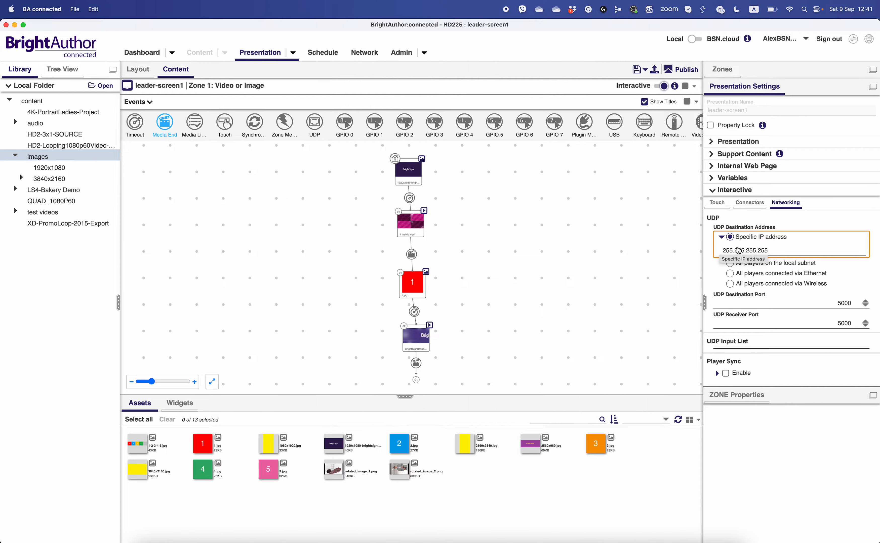
left_click(773, 251)
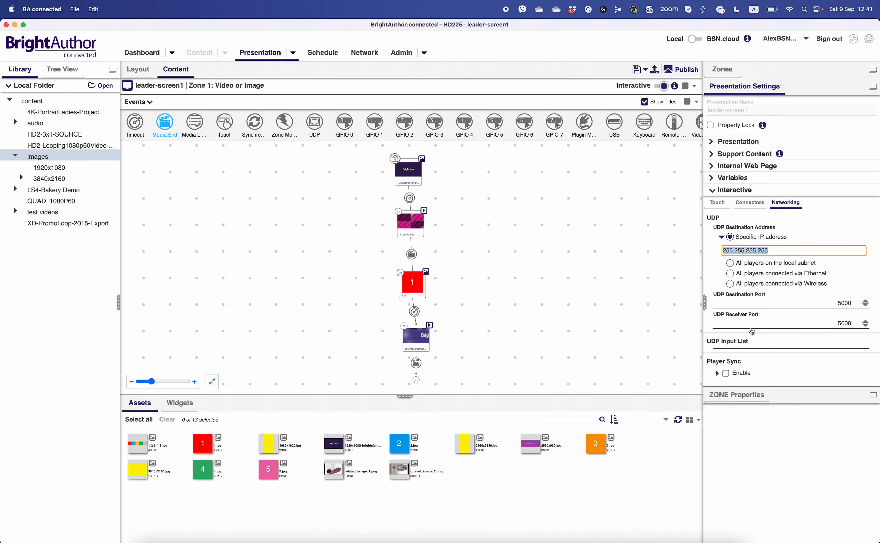
type("192.168.0")
key("XF86AudioMute")
key("XF86AudioMute")
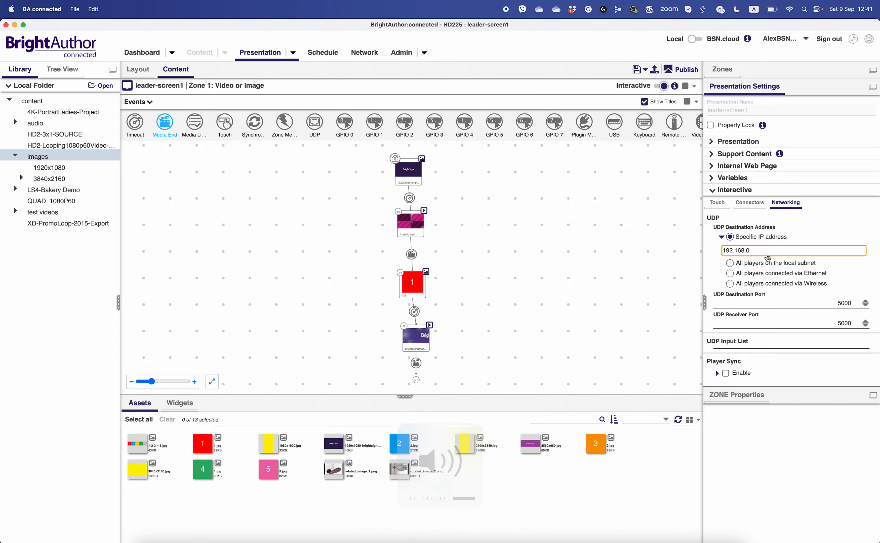
type(".10")
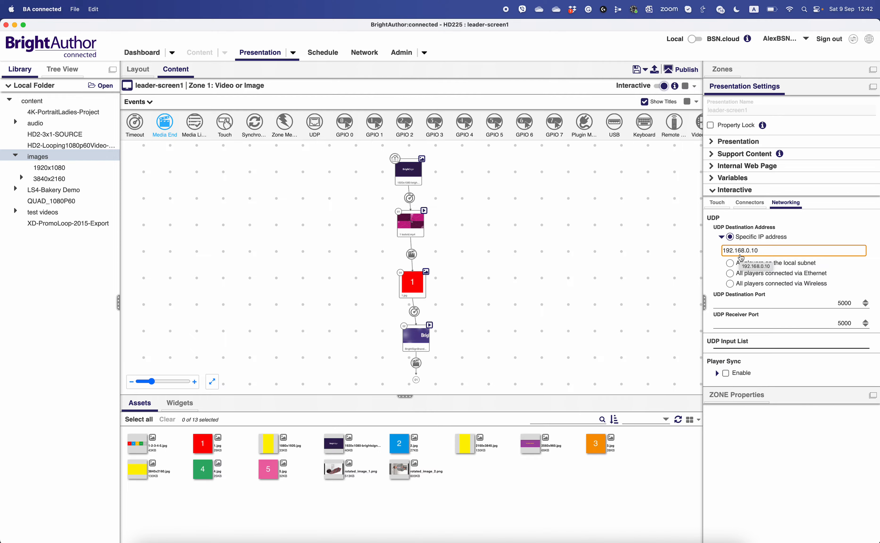
left_click(731, 266)
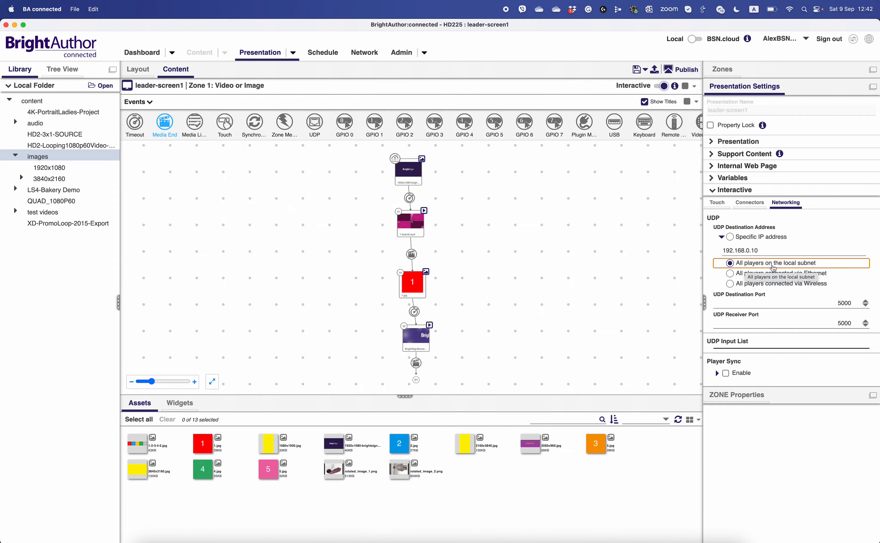
left_click(776, 274)
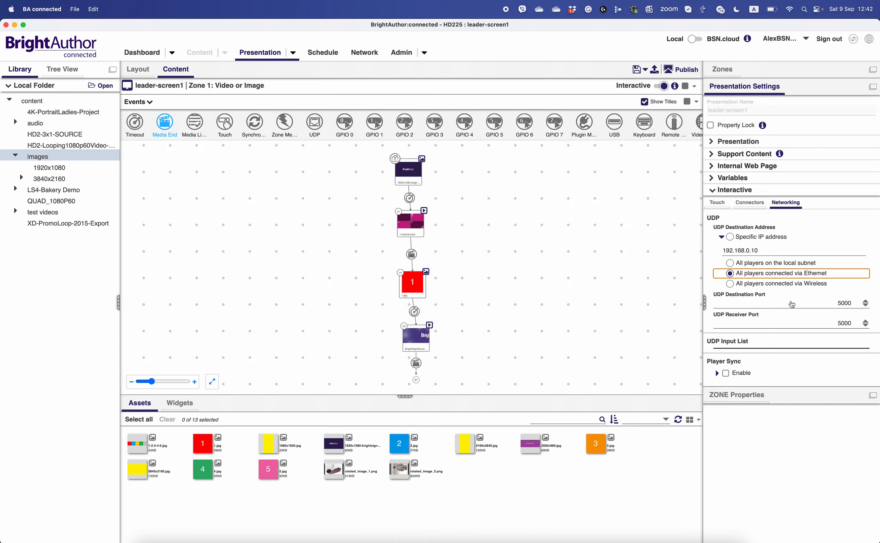
- Enable Player Sync with the Leader role and save the leader-screen1 presentation
left_click(717, 373)
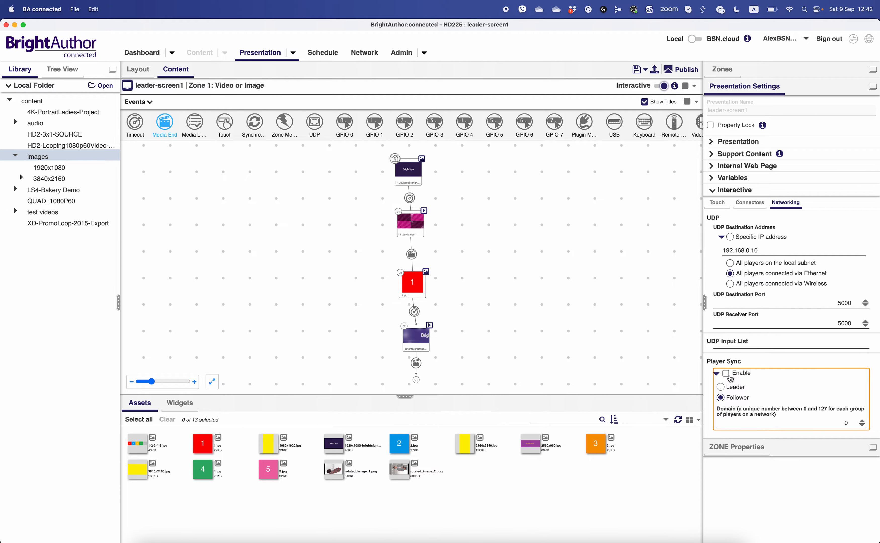
left_click(726, 374)
left_click(726, 374)
left_click(726, 373)
left_click(722, 388)
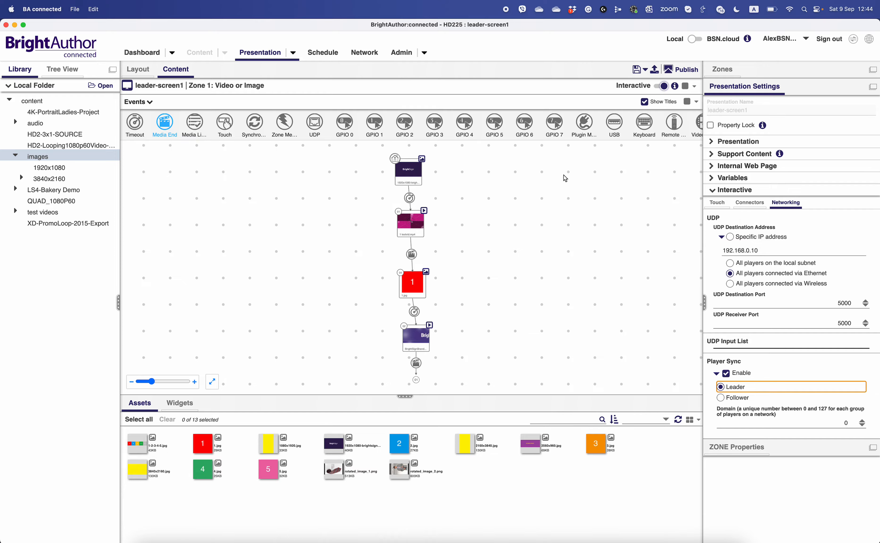
left_click(635, 71)
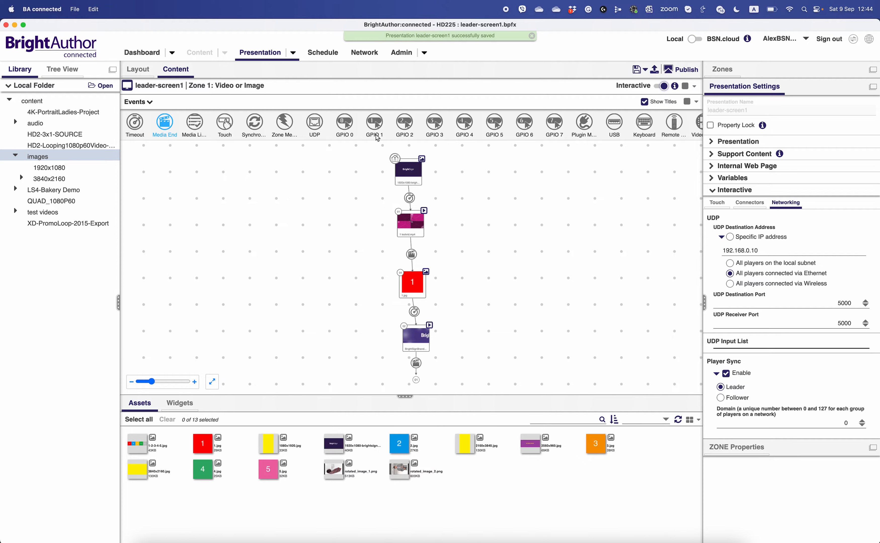
- Save a copy of the presentation on the Desktop as follower-screen2.bpfx
left_click(74, 10)
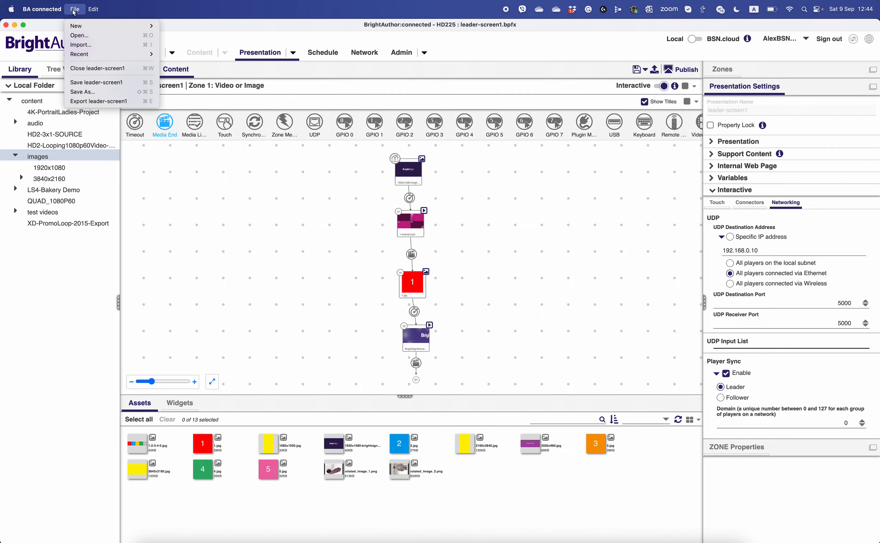
left_click(96, 91)
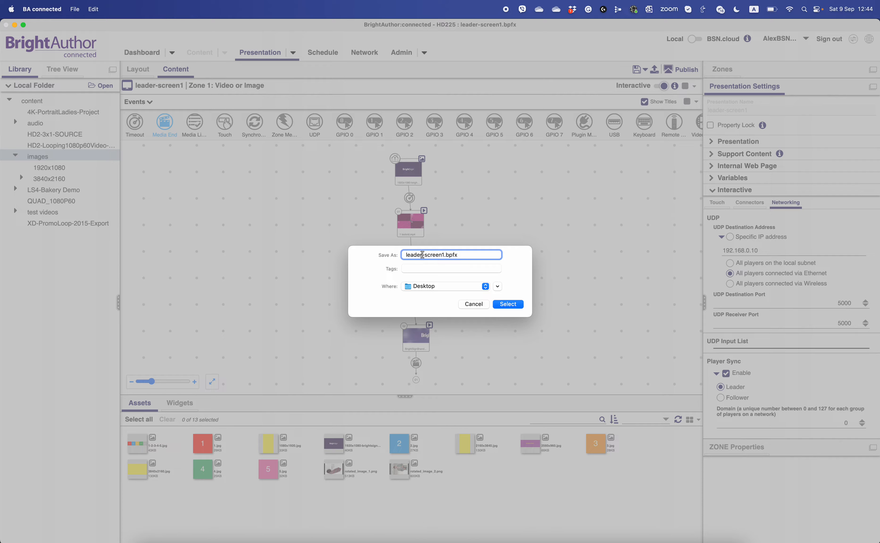
double_click(405, 255)
type("follower")
left_click(448, 255)
key("BackSpace")
type("2")
left_click(511, 307)
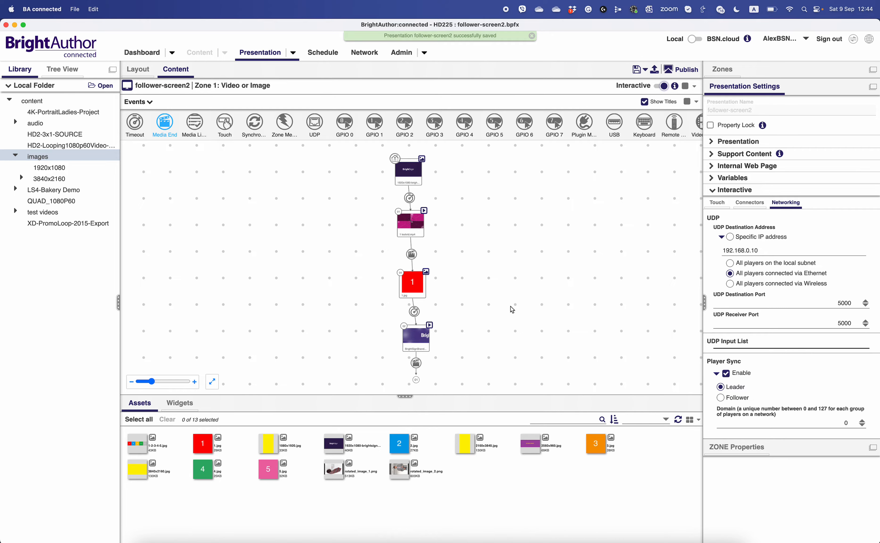
- Delete the four existing Timeout and Media End events from the states in the follower presentation
left_click(409, 198)
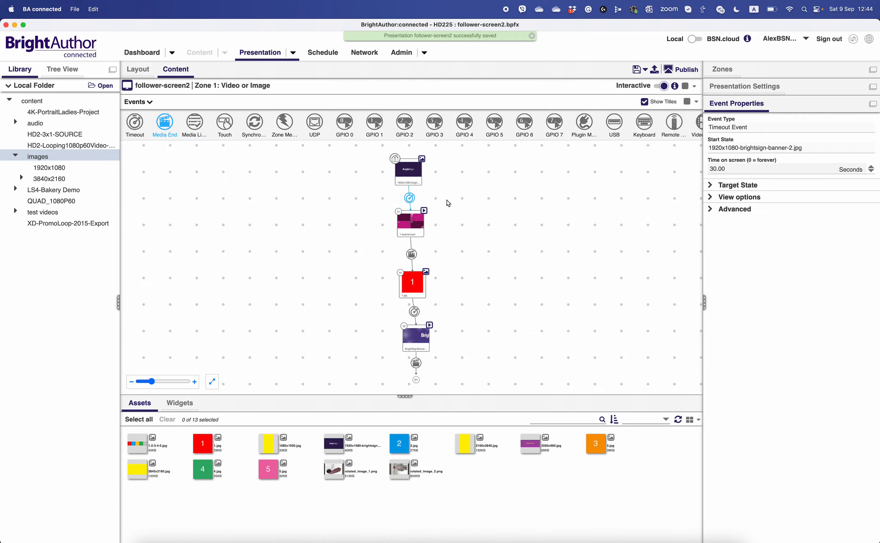
key("Delete")
left_click(411, 254)
key("Delete")
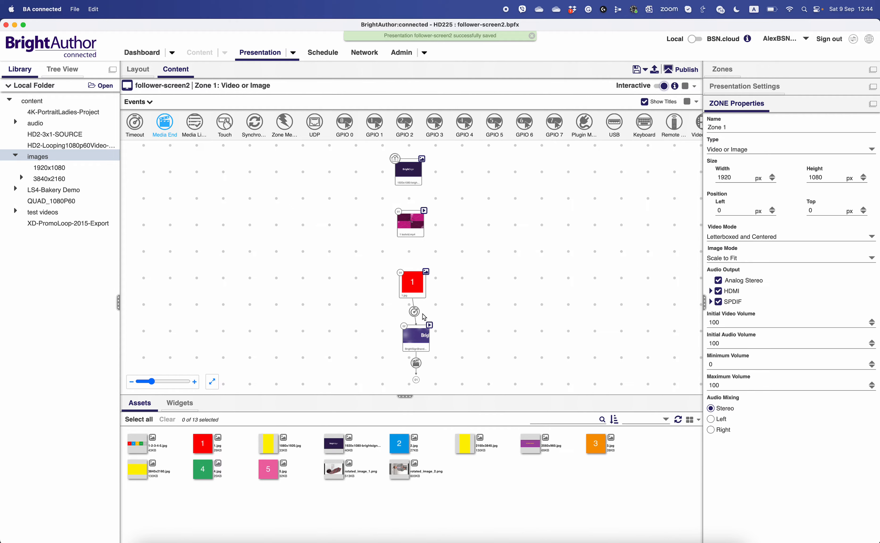
left_click(415, 313)
key("Delete")
left_click(417, 364)
key("Delete")
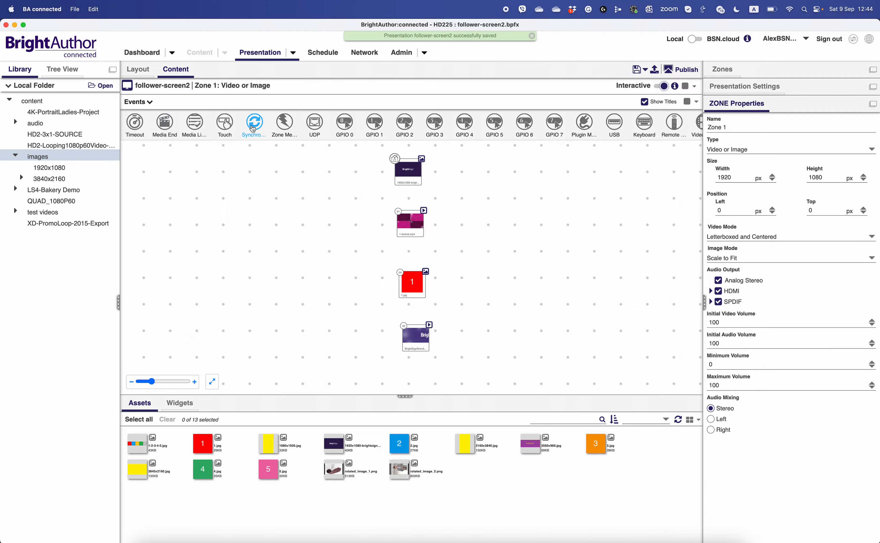
- Add a Synchronize event from the banner image to 1 testvid.mp4 with keyword file1, displayed as a line
left_click_drag(259, 140, 409, 217)
left_click(729, 170)
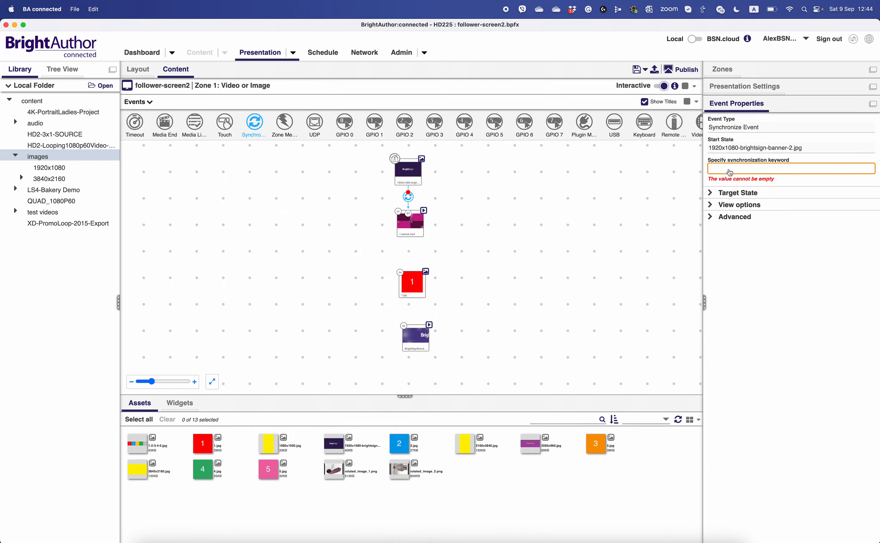
type("file")
type("1")
left_click(733, 206)
left_click(739, 197)
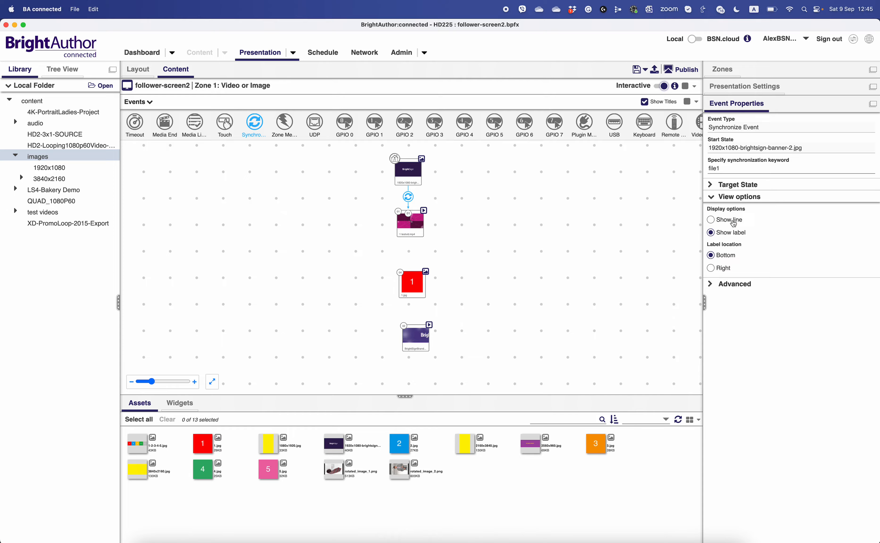
left_click(734, 221)
- Add a Synchronize event from 1 testvid.mp4 to 1.jpg with keyword file2, displayed as a line
left_click(415, 236)
left_click_drag(415, 236, 411, 284)
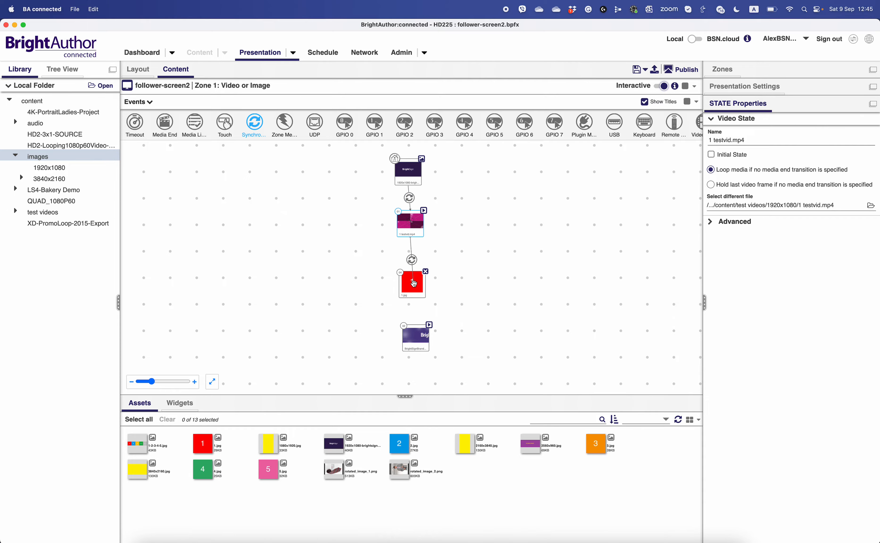
left_click(734, 169)
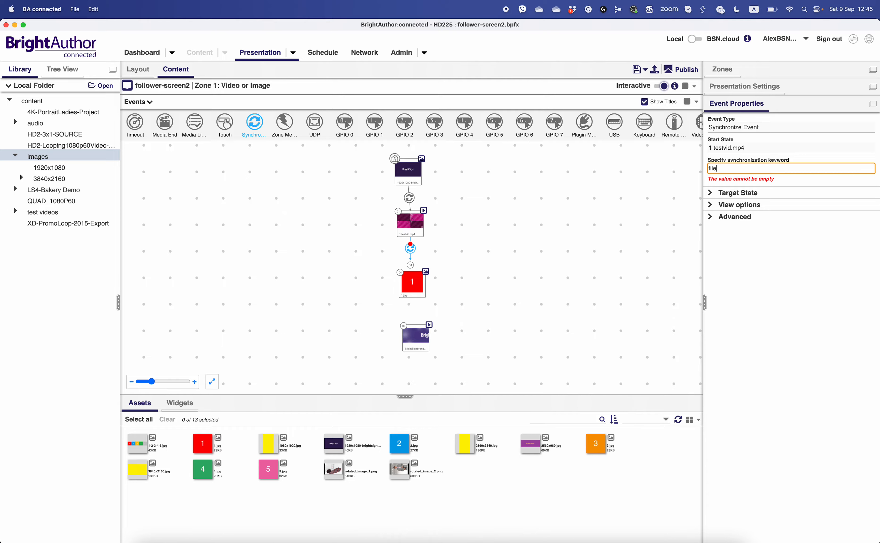
type("file2")
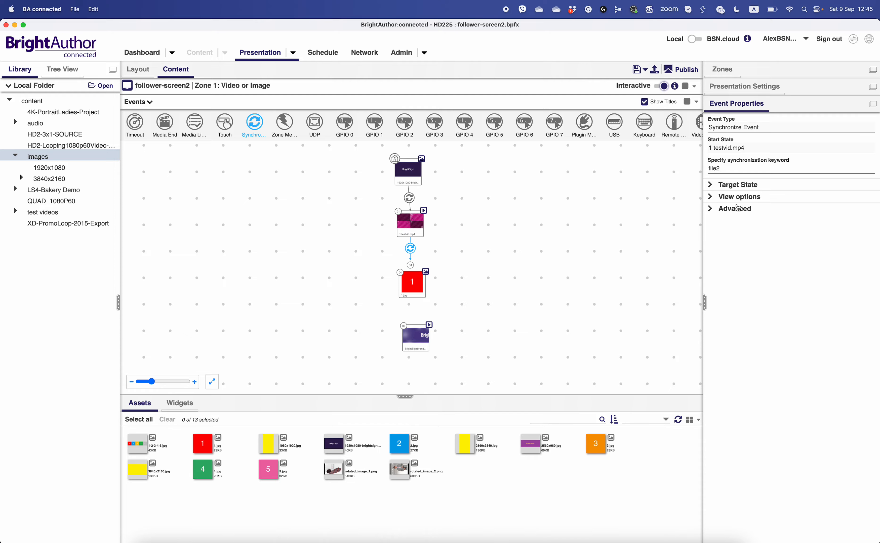
left_click(739, 201)
left_click(737, 222)
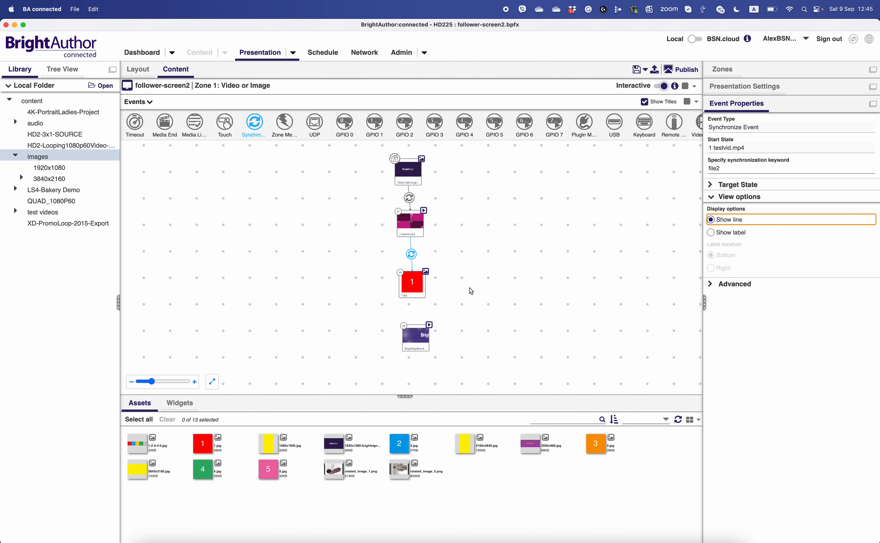
- Add a Synchronize event from 1.jpg to the BrightSignBranding video with keyword file3, displayed as a line
left_click(415, 301)
left_click_drag(415, 303, 415, 337)
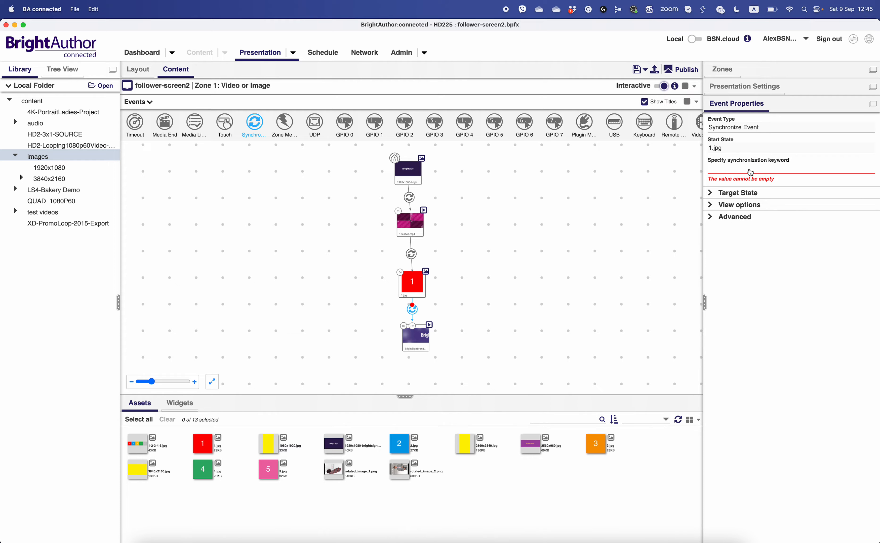
left_click(750, 170)
type("file3")
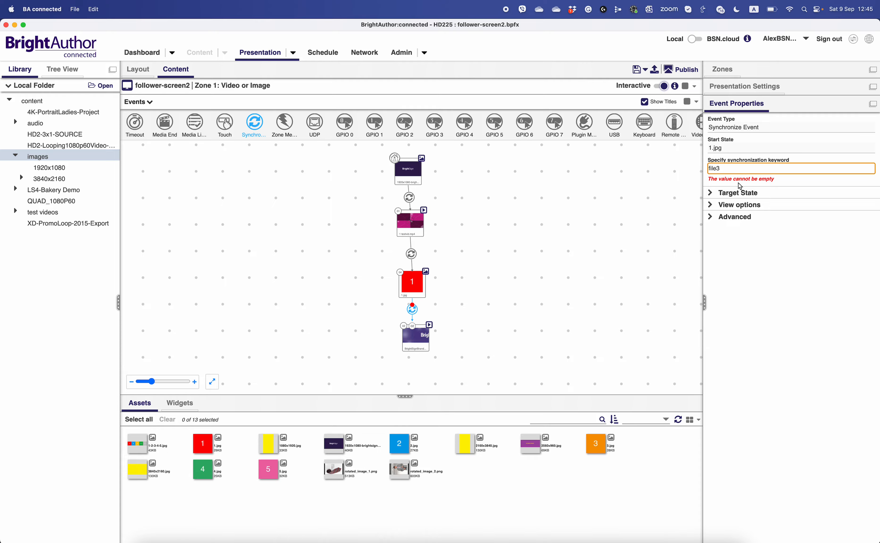
left_click(731, 205)
left_click(738, 198)
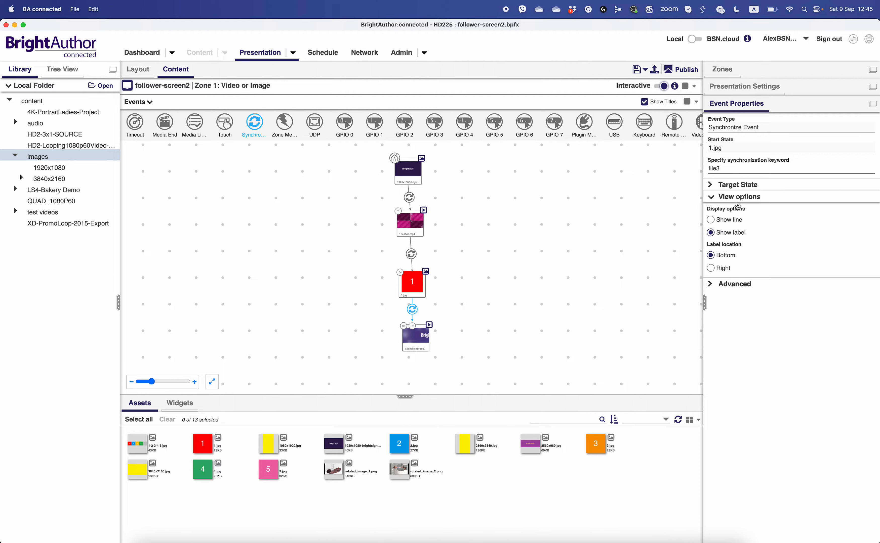
left_click(733, 219)
- Add a Synchronize event from the BrightSignBranding video back to 1 testvid.mp4 and enter its synchronization keyword
left_click_drag(418, 350, 412, 225)
left_click(730, 170)
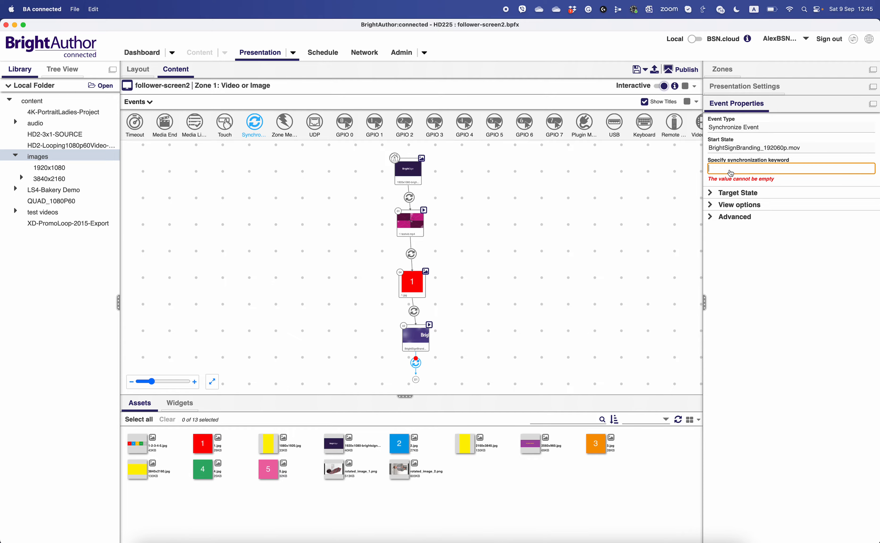
type("file1")
left_click(603, 230)
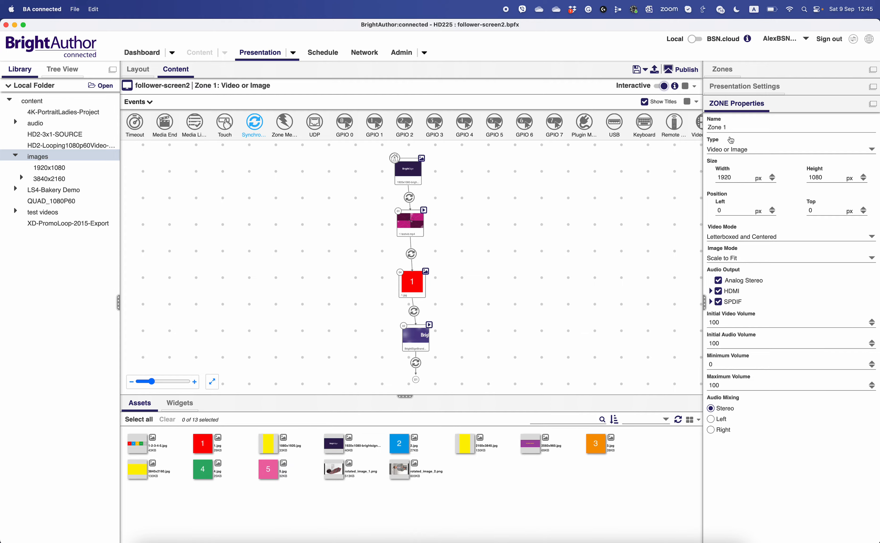
- Change the Player Sync role to Follower in the presentation's interactive networking settings
left_click(745, 107)
left_click(745, 89)
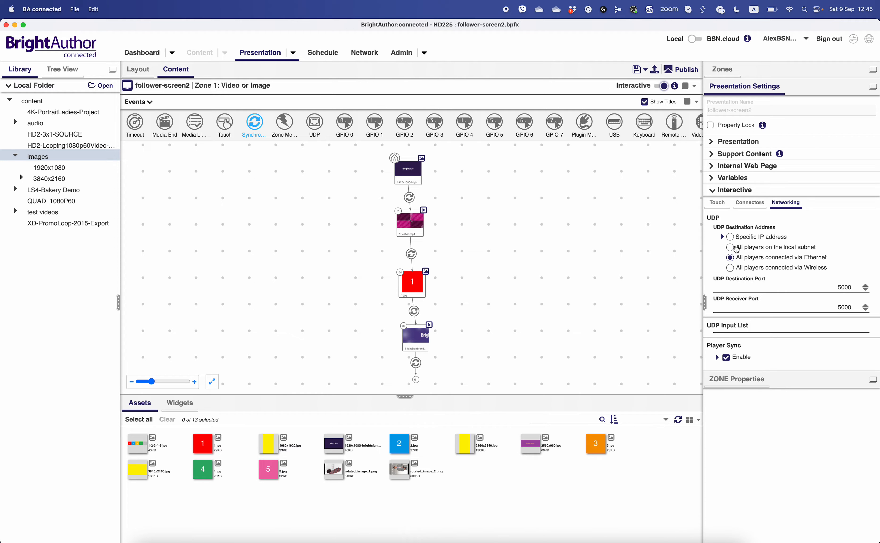
left_click(717, 358)
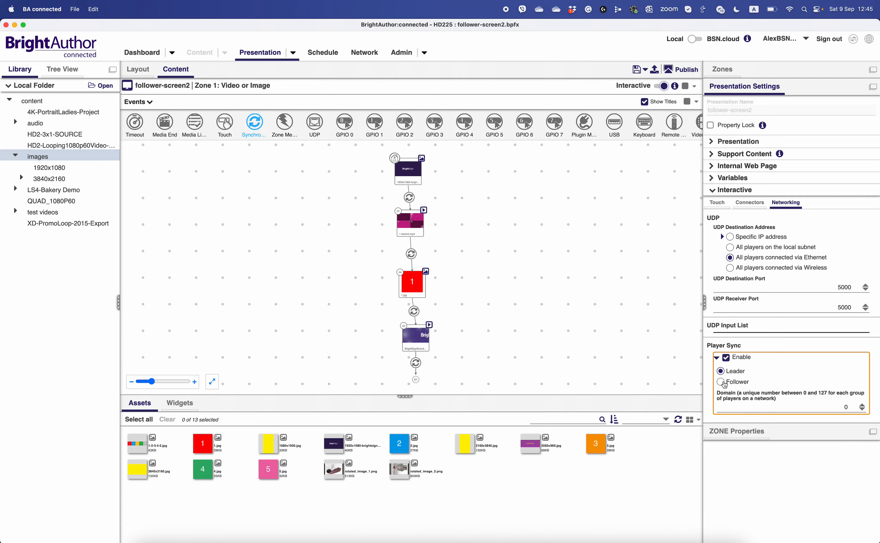
left_click(720, 382)
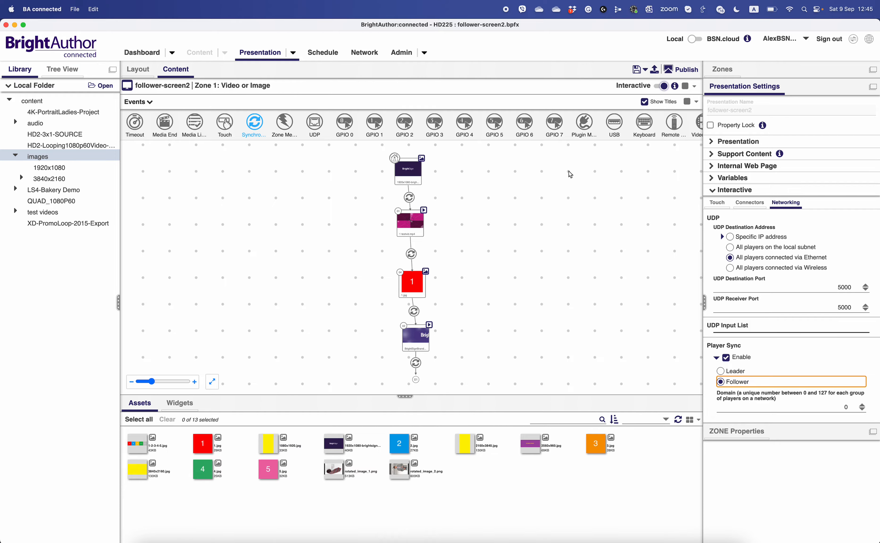
left_click(750, 88)
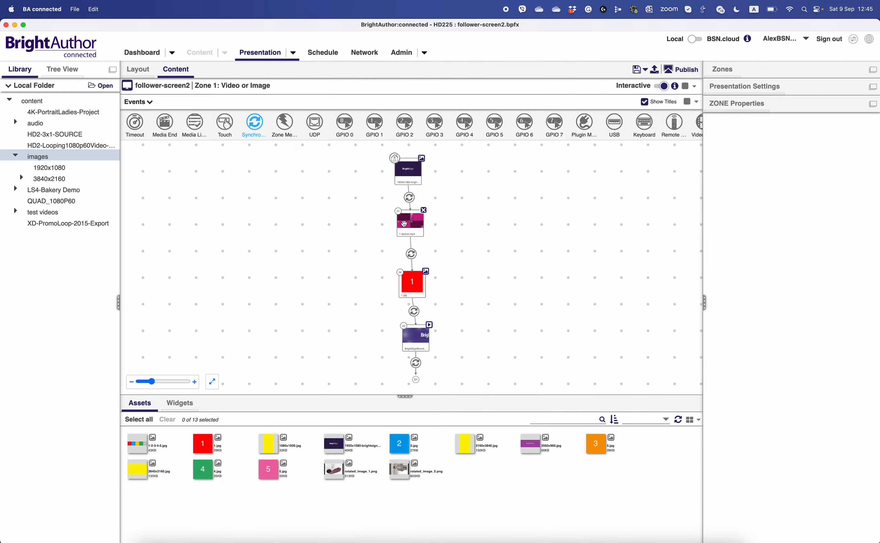
- Replace the 1 testvid.mp4 state's file with 2 testvid.mp4 from the content/test videos/1920x1080 folder on OneDrive
left_click(409, 233)
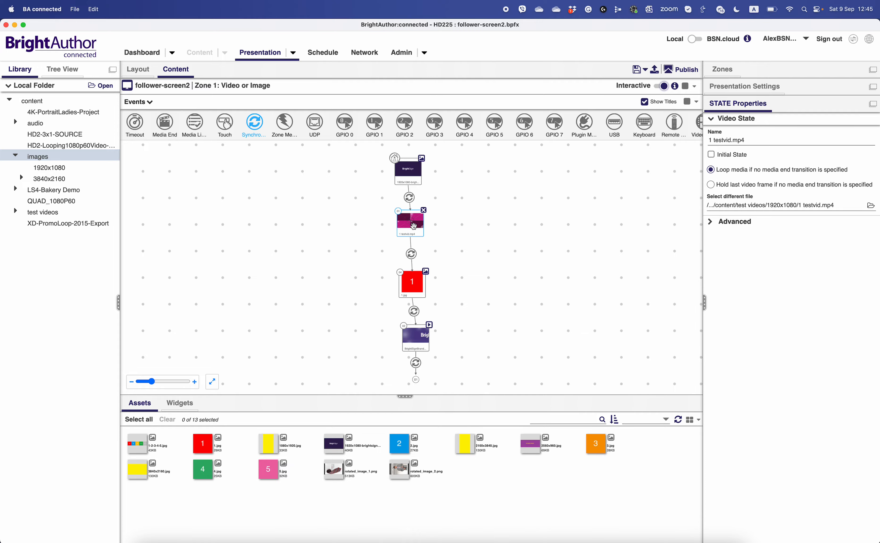
left_click(868, 204)
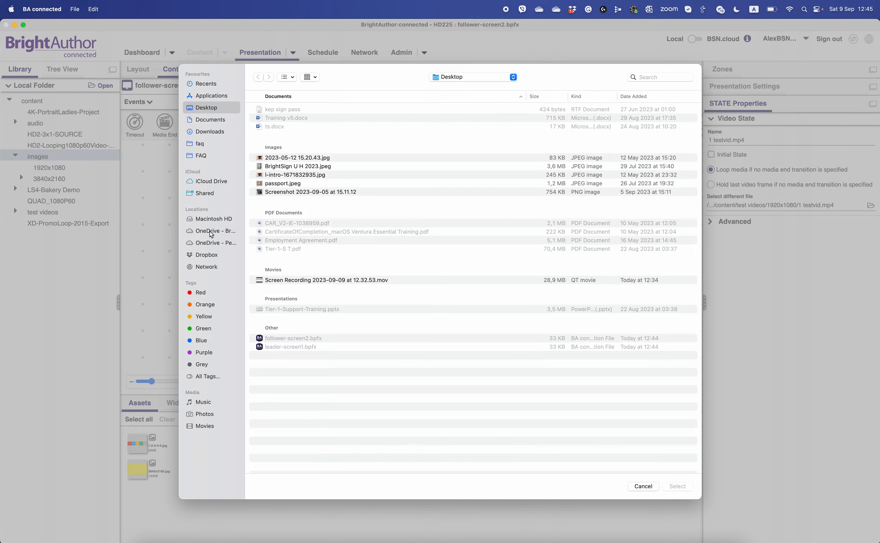
left_click(212, 233)
double_click(288, 119)
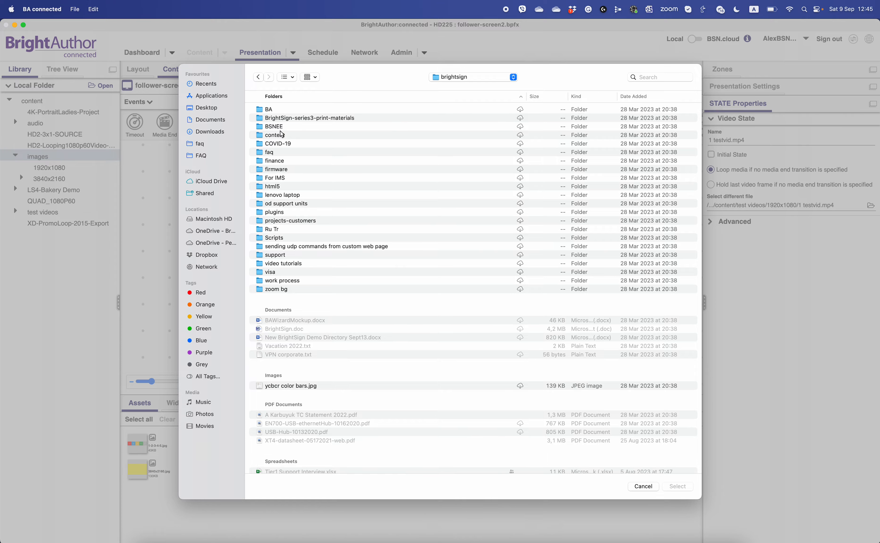
double_click(279, 136)
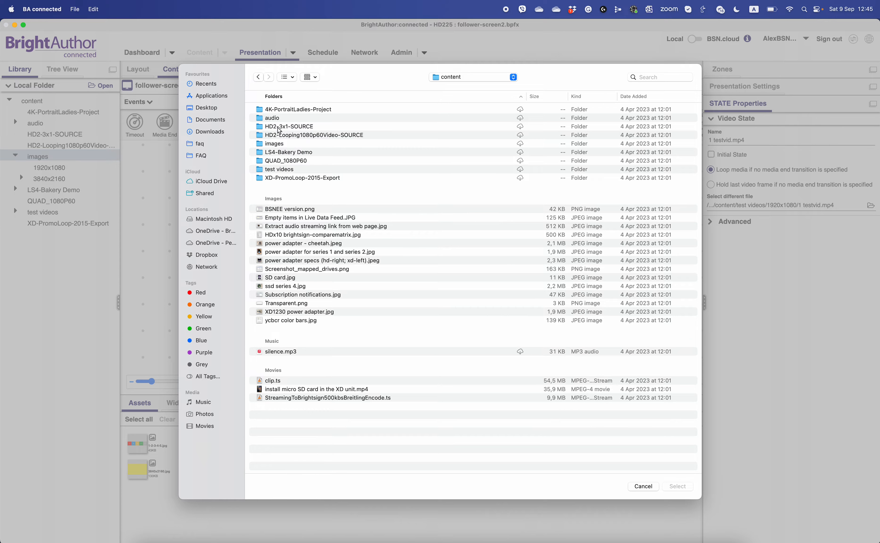
double_click(273, 170)
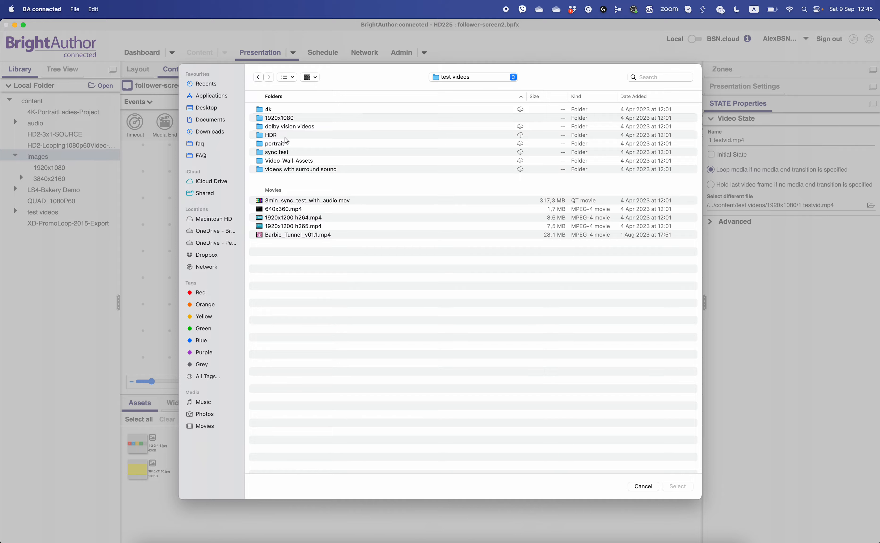
double_click(280, 119)
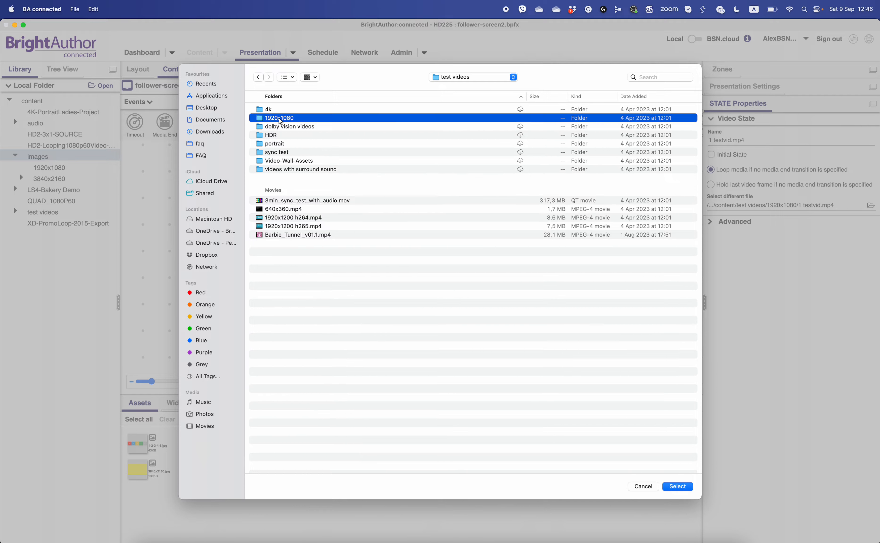
left_click(270, 119)
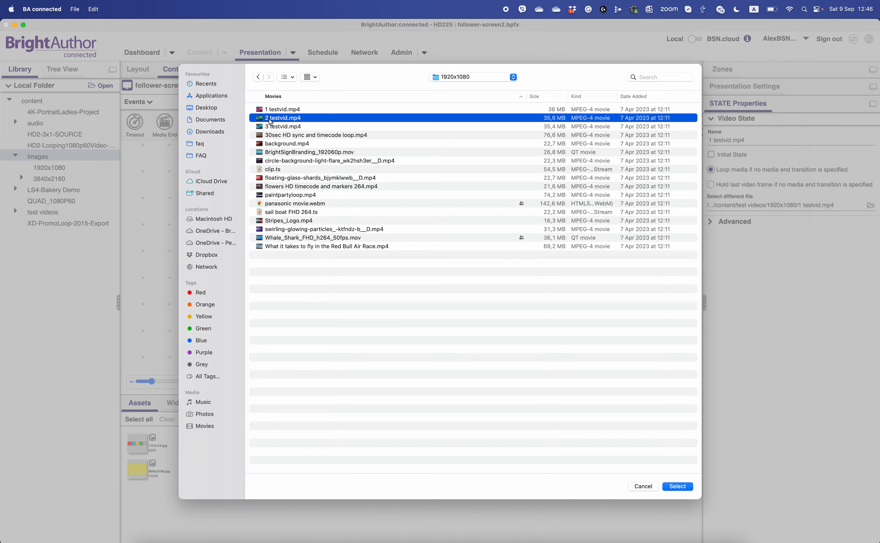
left_click(677, 487)
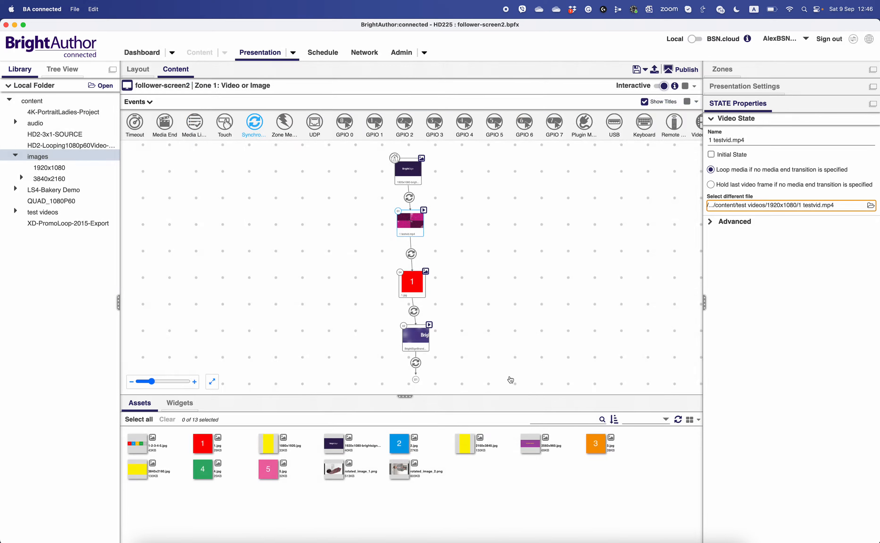
- Replace the 1.jpg state's file with 2.jpg from the content/images folder on OneDrive
left_click(415, 286)
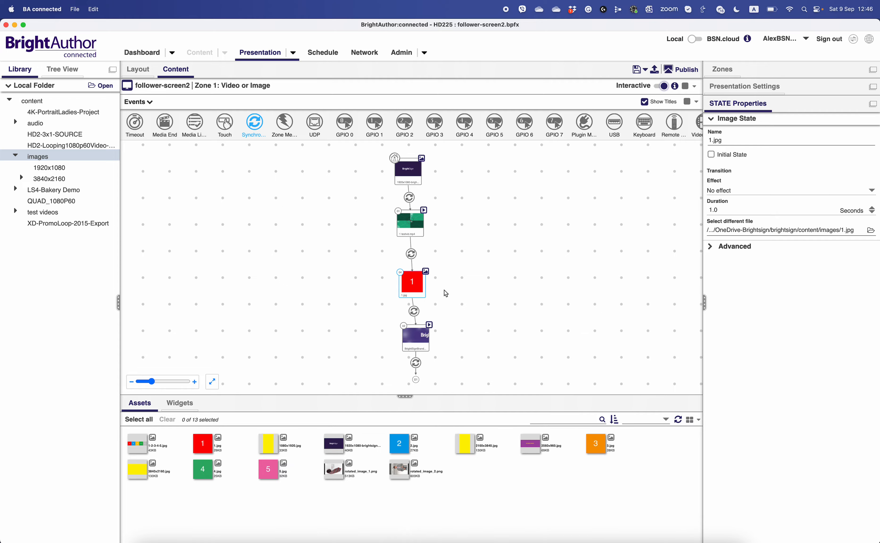
left_click(871, 233)
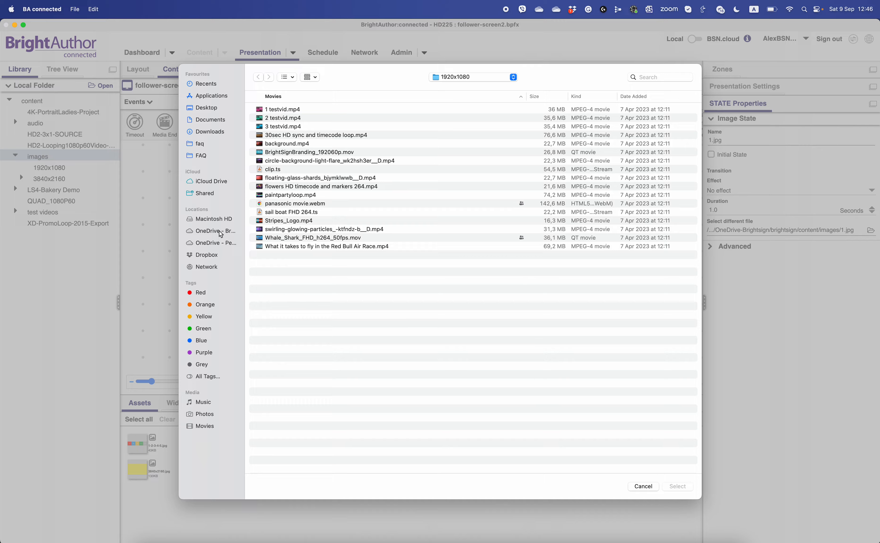
left_click(221, 233)
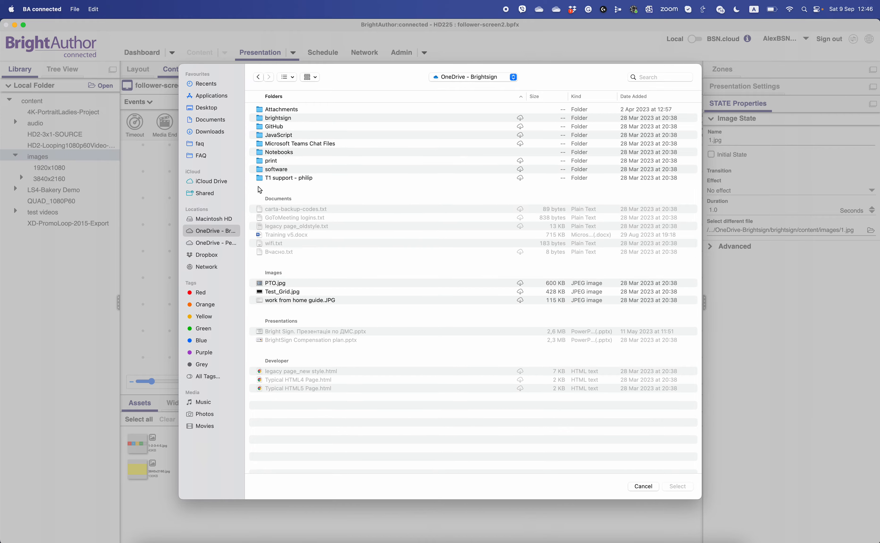
double_click(281, 122)
double_click(282, 123)
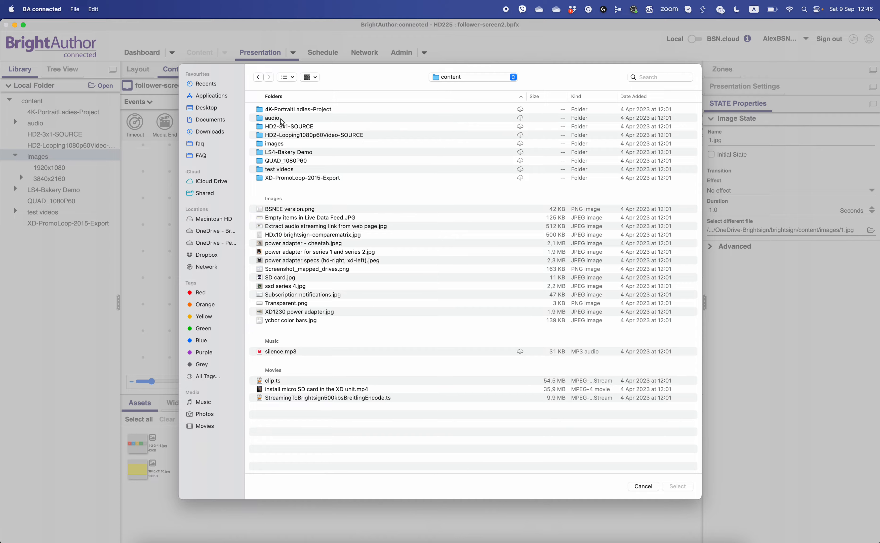
double_click(274, 144)
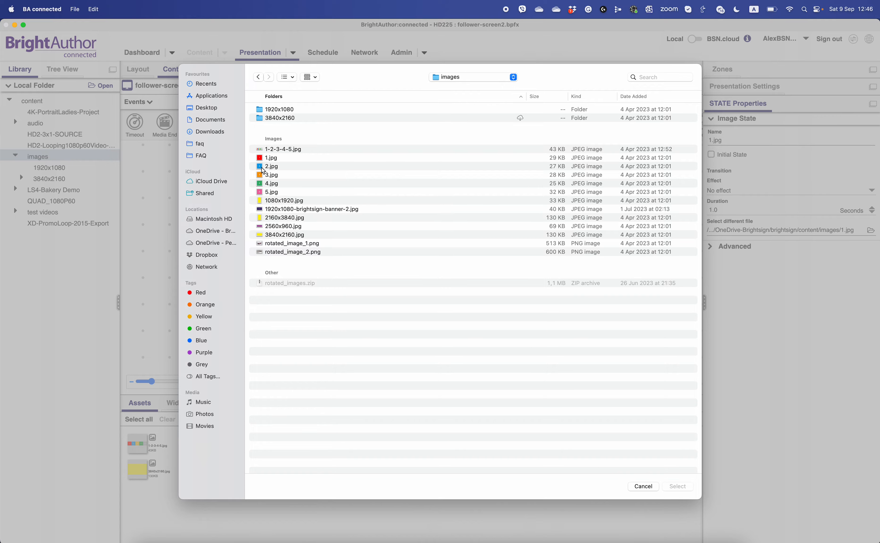
double_click(269, 167)
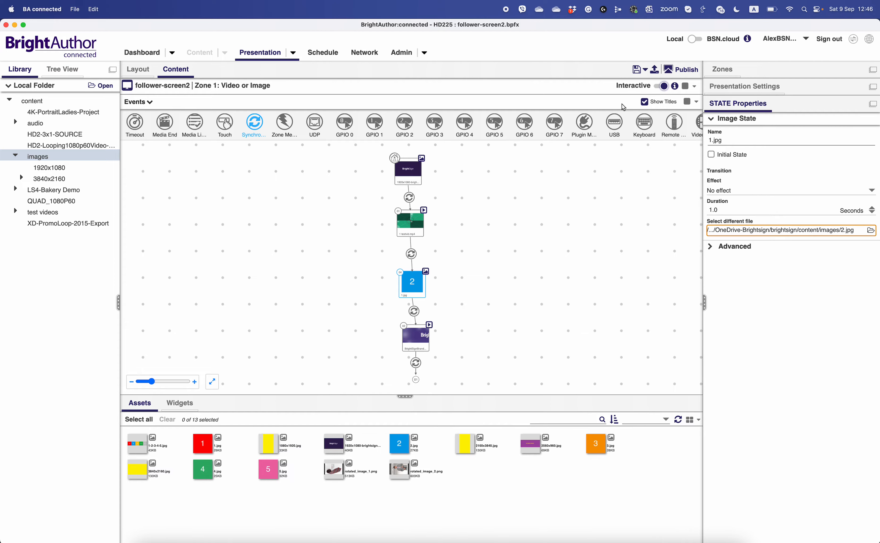
- Save follower-screen2 and save a copy of it to the Desktop as follower-screen3.bpfx
left_click(638, 73)
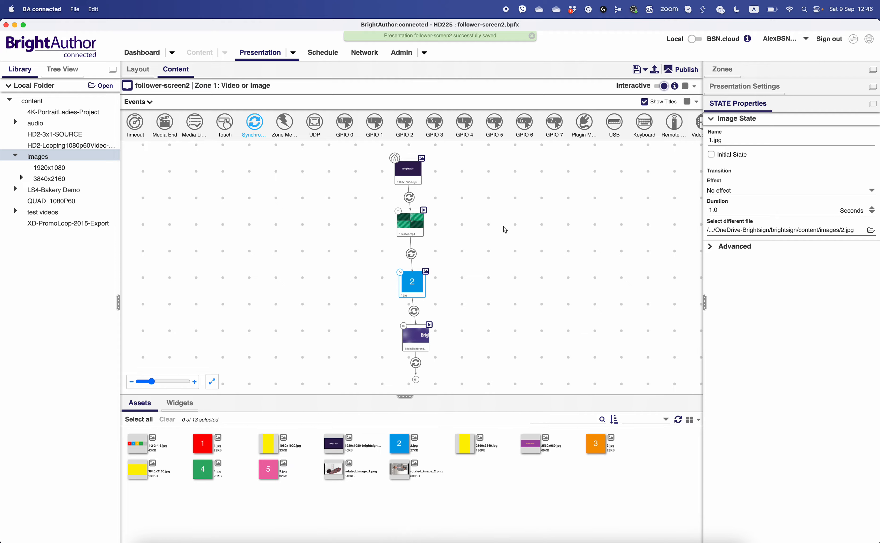
left_click(76, 11)
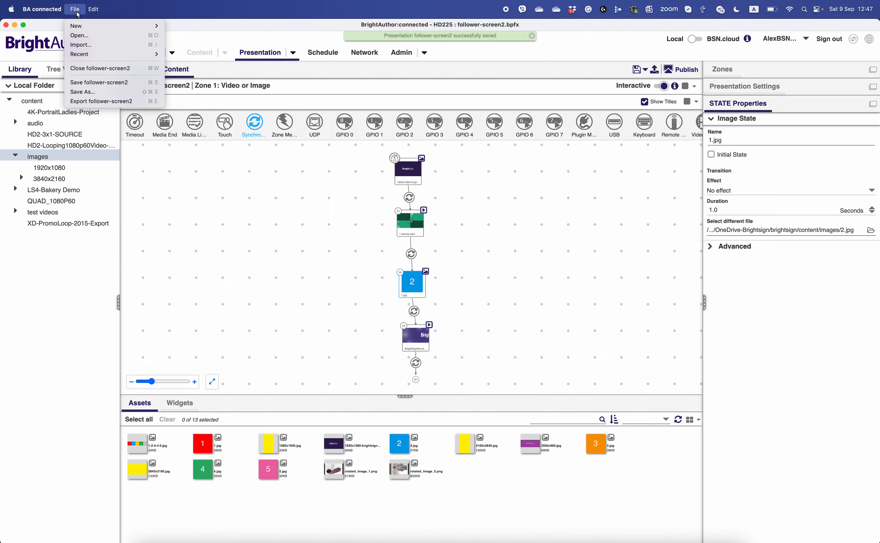
left_click(87, 94)
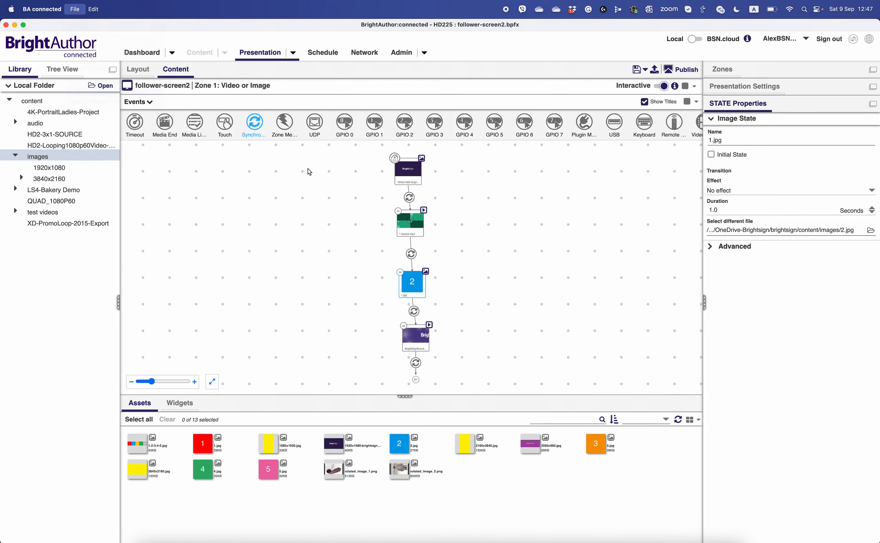
left_click(450, 255)
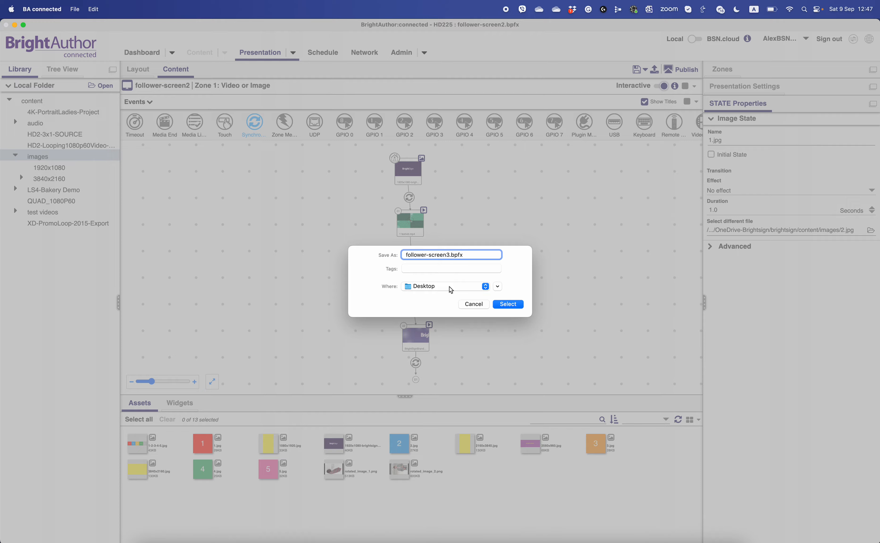
left_click(515, 307)
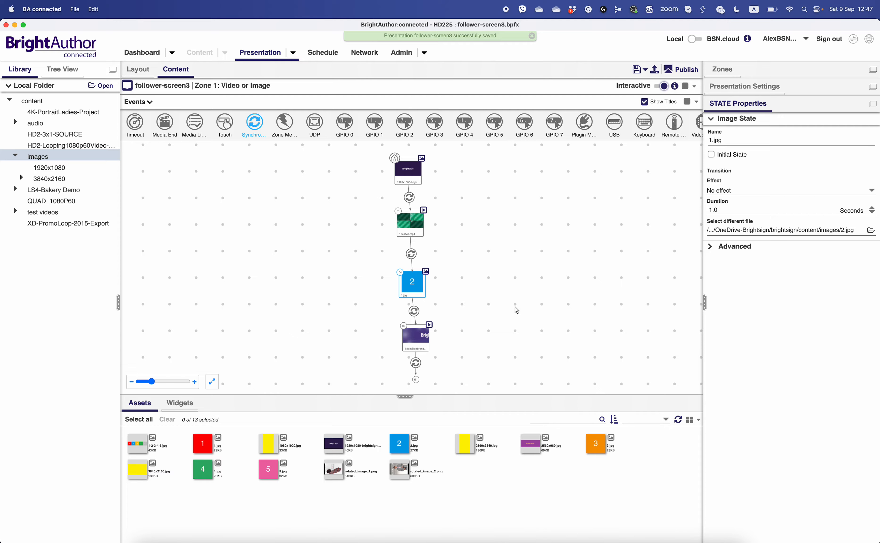
- Replace the 1 testvid.mp4 state's file with 3 testvid.mp4 from the brightsign/content/test videos/1920x1080 folder on OneDrive
left_click(412, 226)
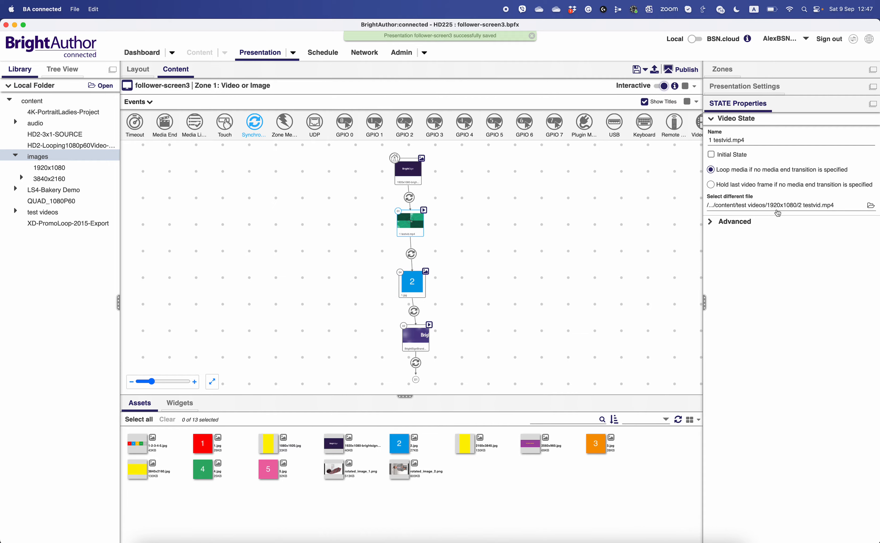
left_click(870, 207)
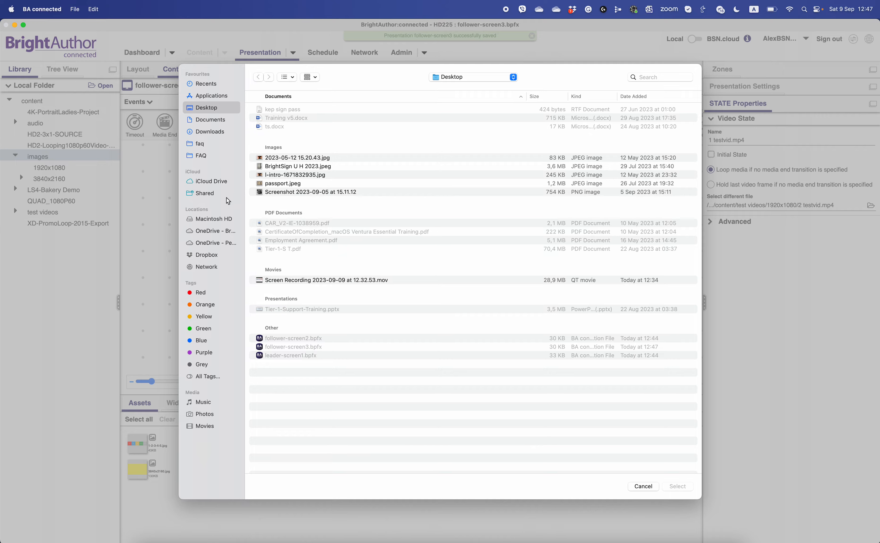
left_click(218, 228)
key("g")
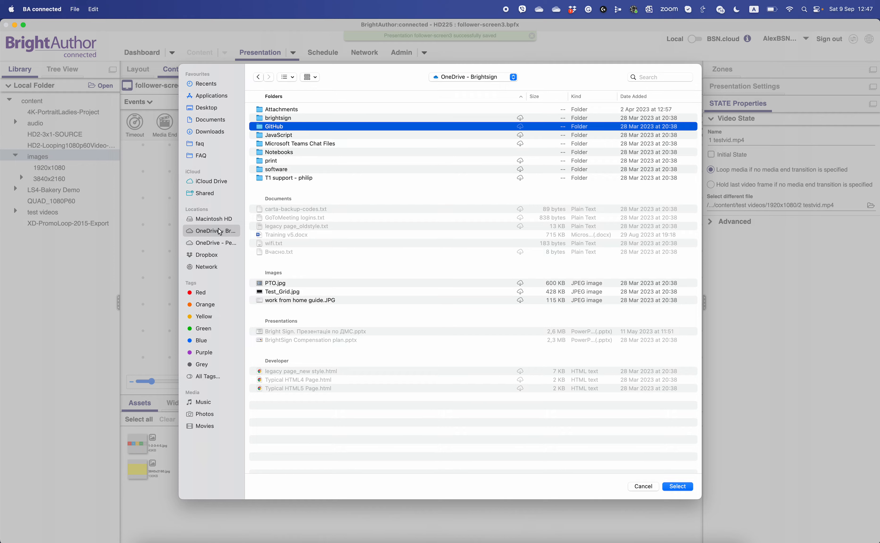
key("Return")
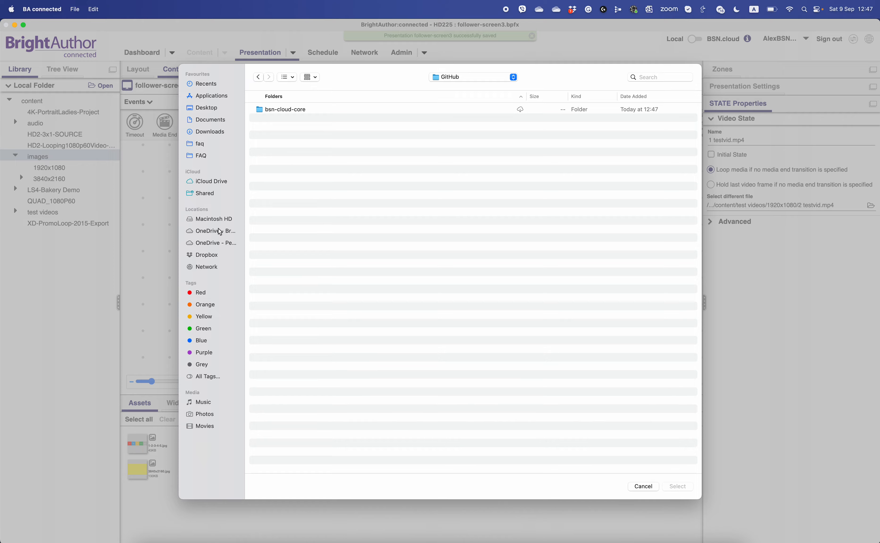
left_click(257, 77)
key("c")
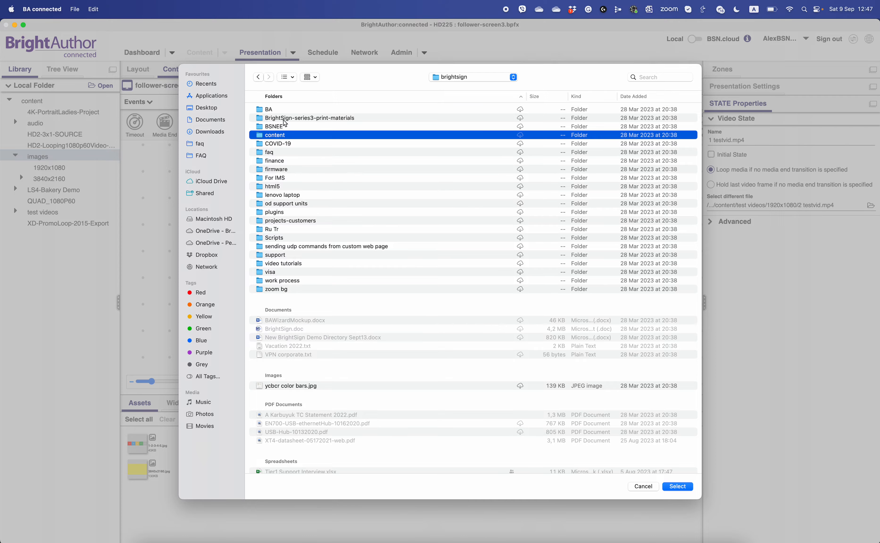
key("Return")
key("t")
key("Return")
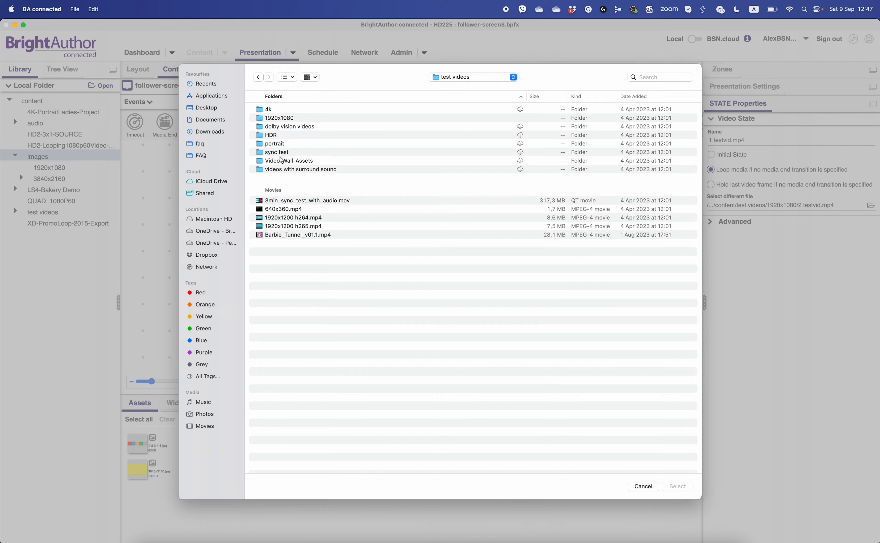
double_click(281, 121)
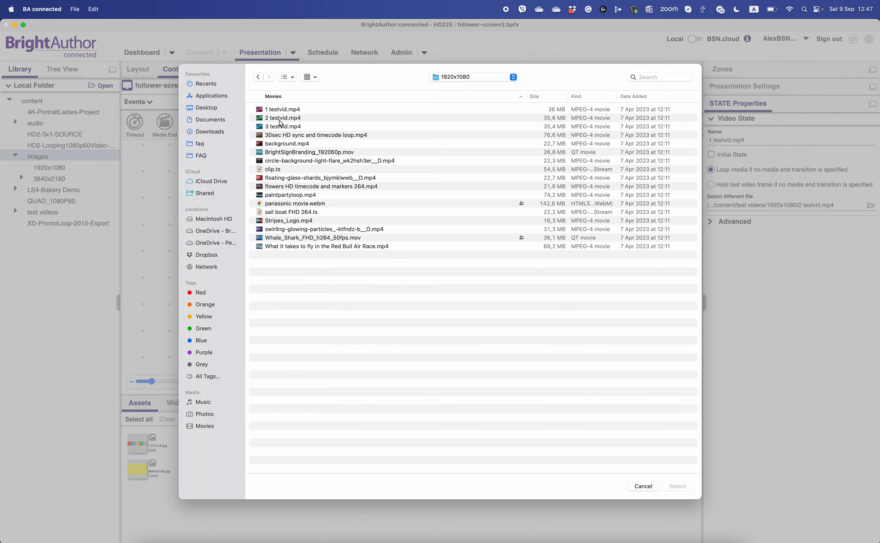
double_click(282, 127)
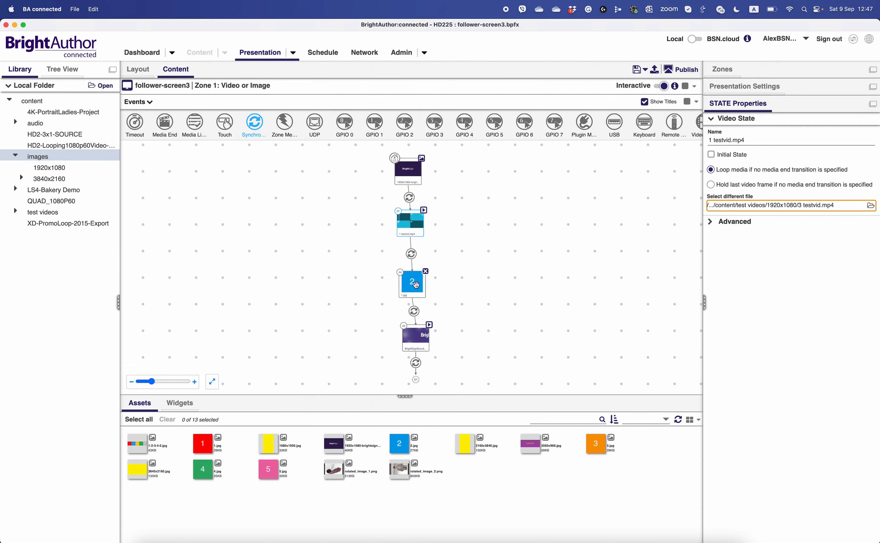
- Replace the 1.jpg state's file with 3.jpg from the brightsign/content/images folder on OneDrive and save the presentation
left_click(871, 231)
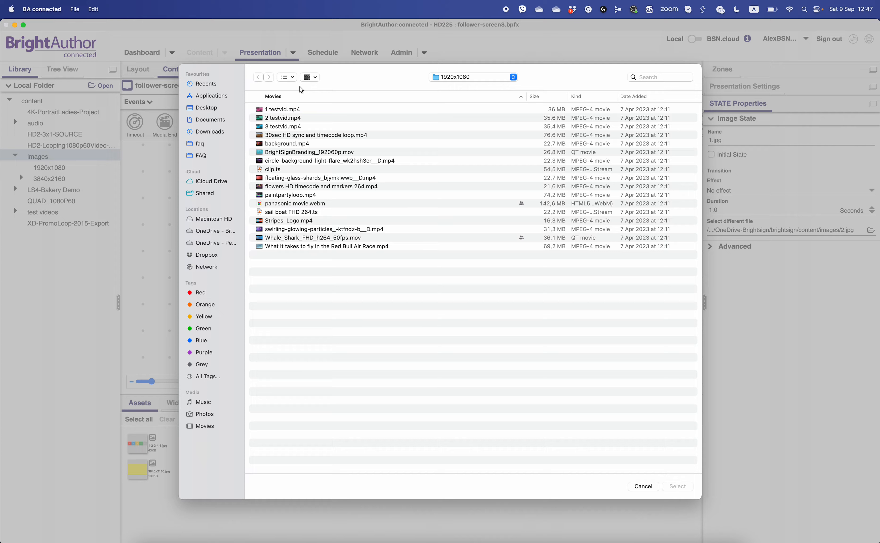
left_click(207, 231)
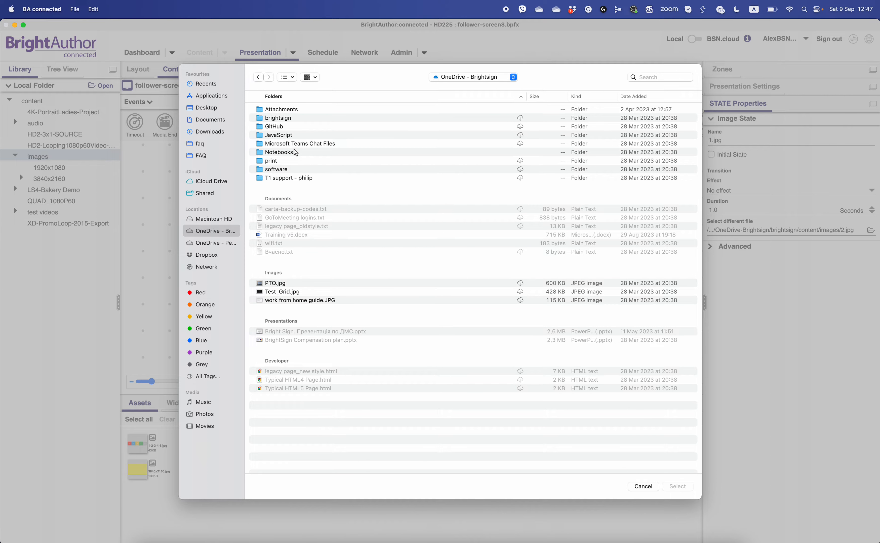
double_click(289, 119)
double_click(275, 135)
double_click(274, 144)
double_click(273, 175)
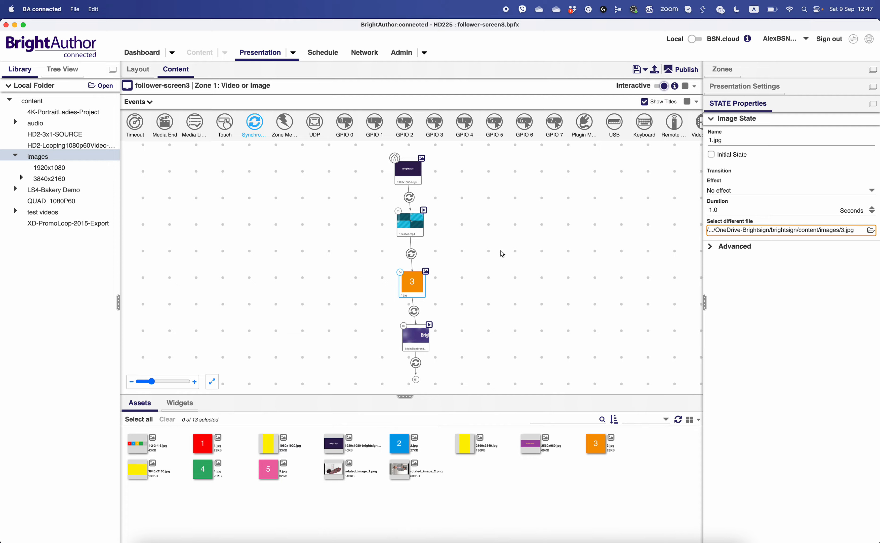
left_click(635, 74)
- Check the Player Sync role and domain in the follower presentation's interactive networking settings
left_click(736, 120)
left_click(740, 88)
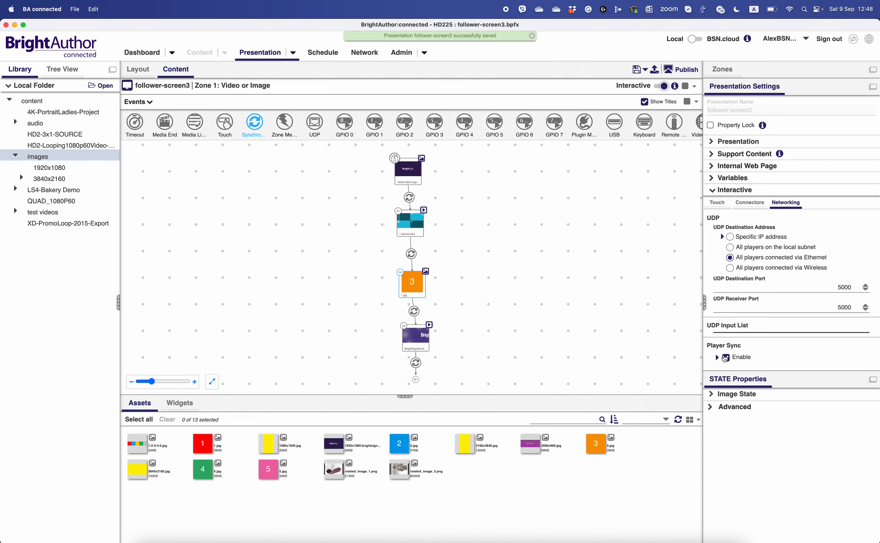
left_click(725, 357)
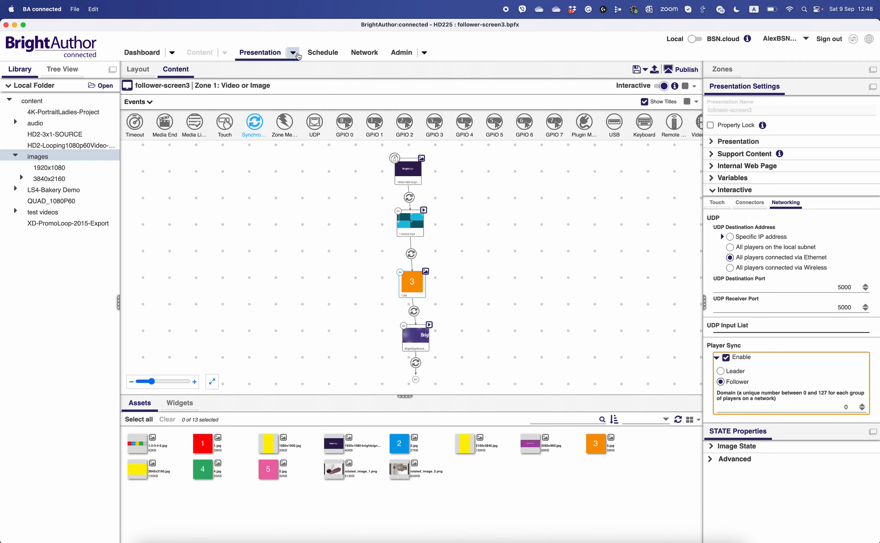
- Open the leader-screen1.bpfx presentation from the Desktop
left_click(293, 52)
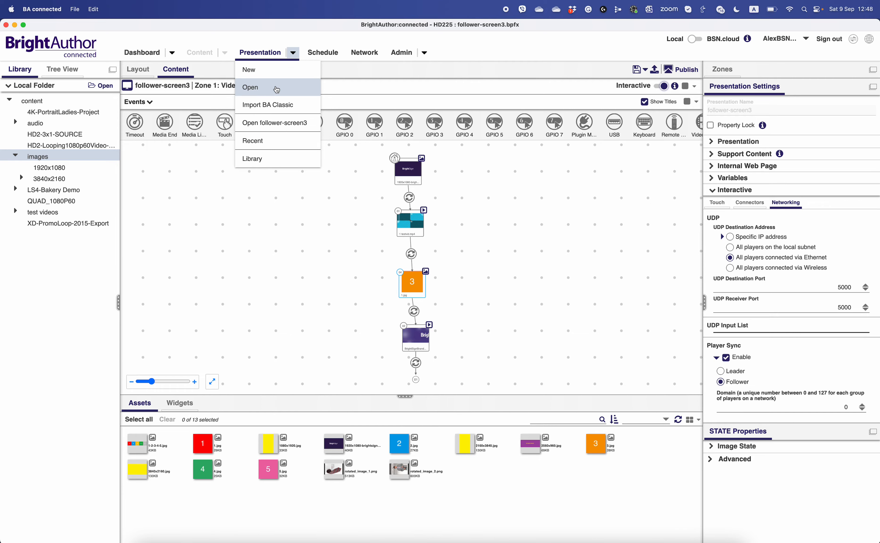
left_click(276, 87)
left_click(286, 356)
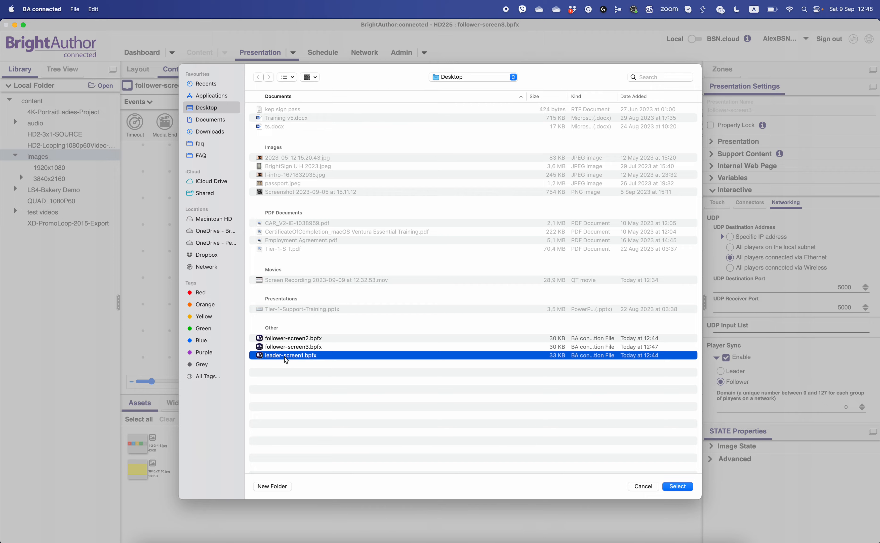
double_click(285, 357)
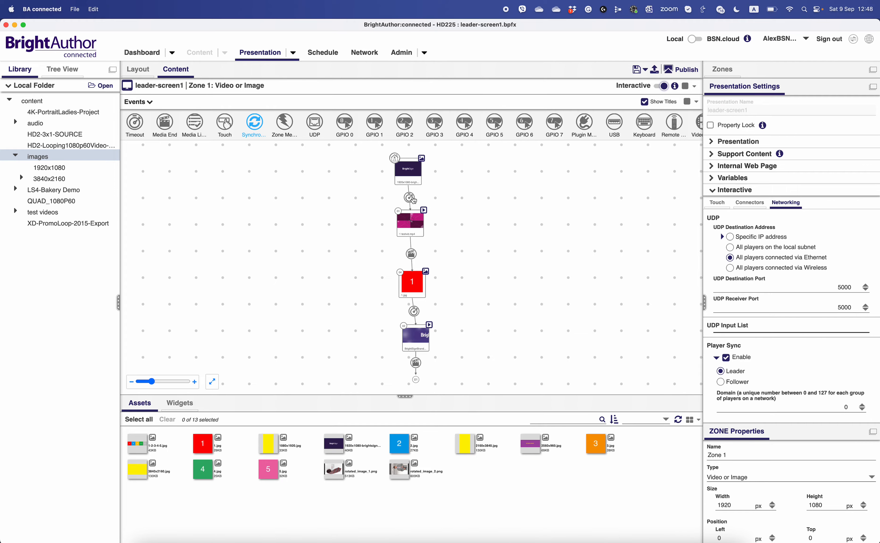
- Inspect the Synchronize link command and its keyword on the timeout event after the opening banner image
left_click_drag(411, 201, 411, 185)
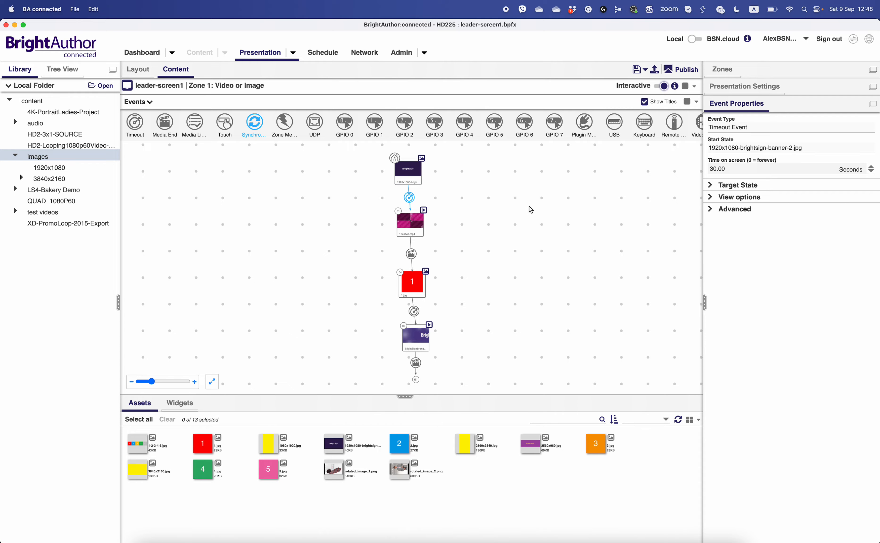
left_click(723, 212)
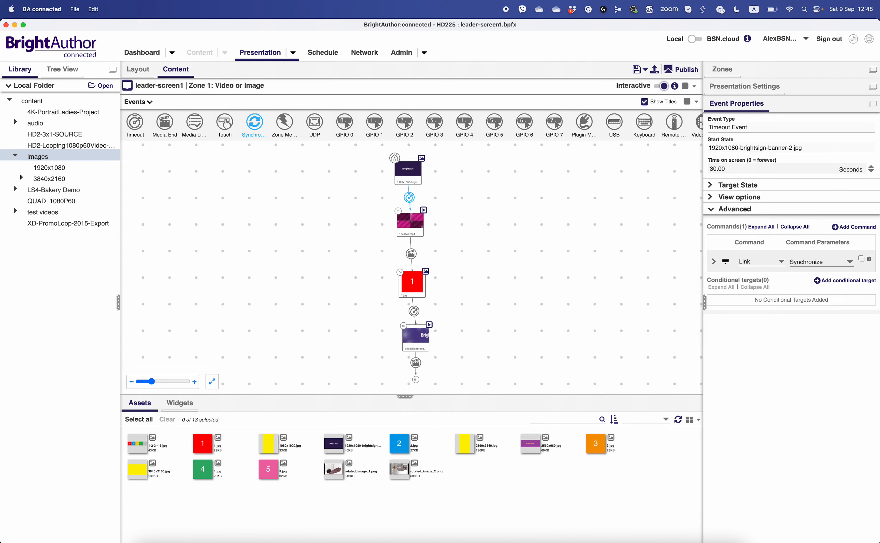
left_click(713, 262)
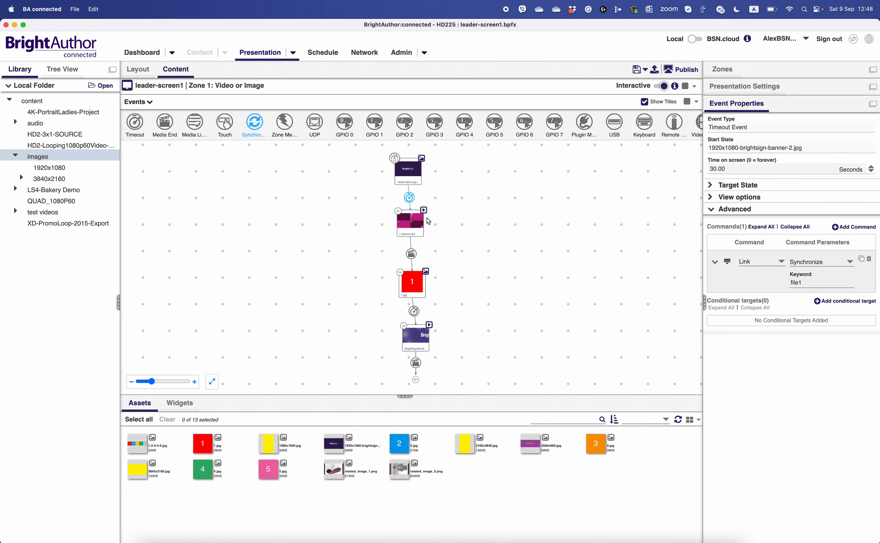
- Inspect the Synchronize link command and its keyword on the media end event between 1 testvid.mp4 and 1.jpg
left_click(414, 225)
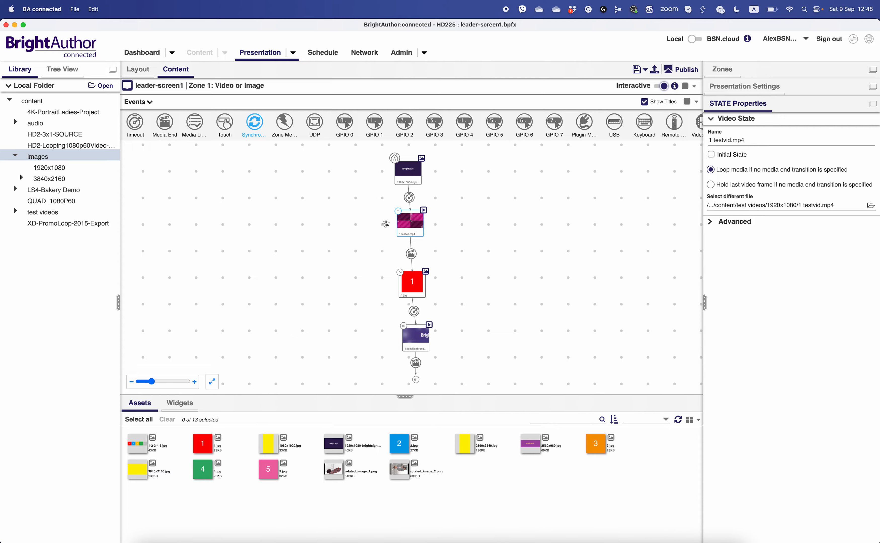
mouse_move(420, 226)
mouse_move(415, 282)
left_click(411, 254)
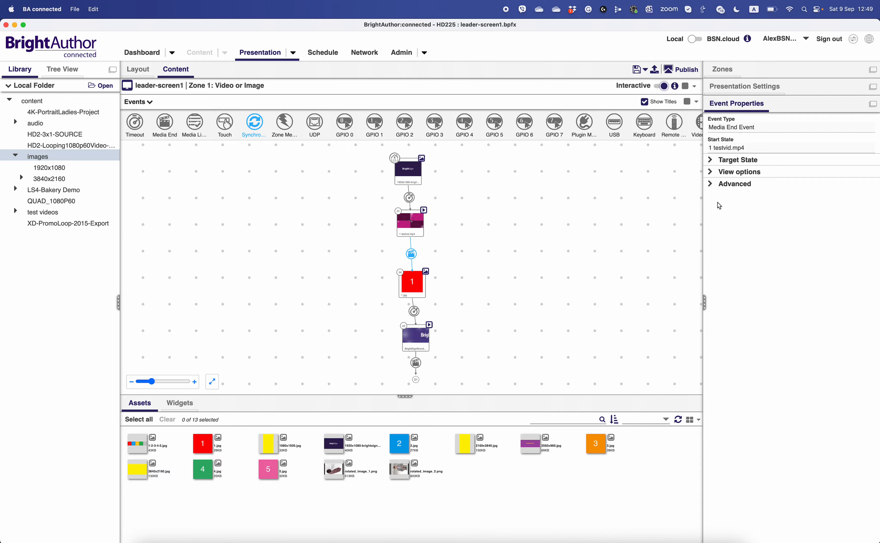
left_click(735, 184)
left_click(714, 237)
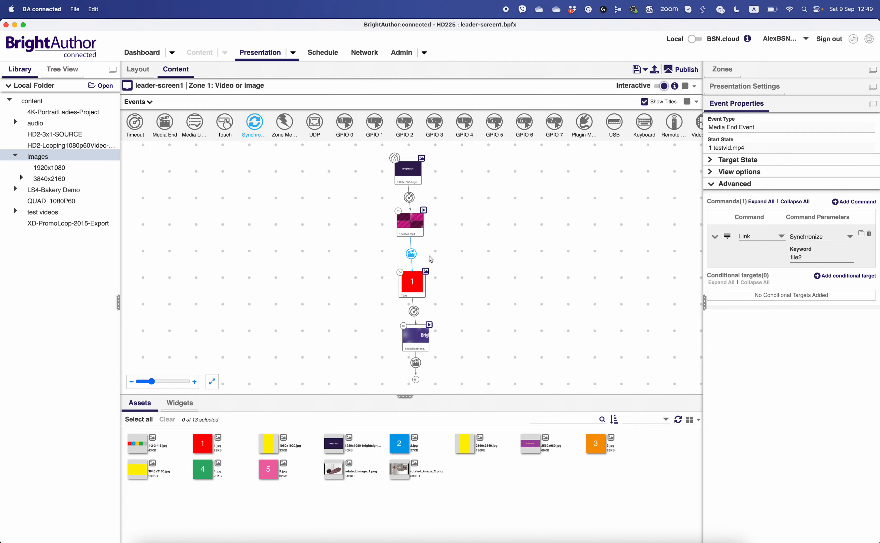
- Review the available event types, including Keyboard and UDP, as possible triggers for the leader's timeout and media end transitions
mouse_move(412, 288)
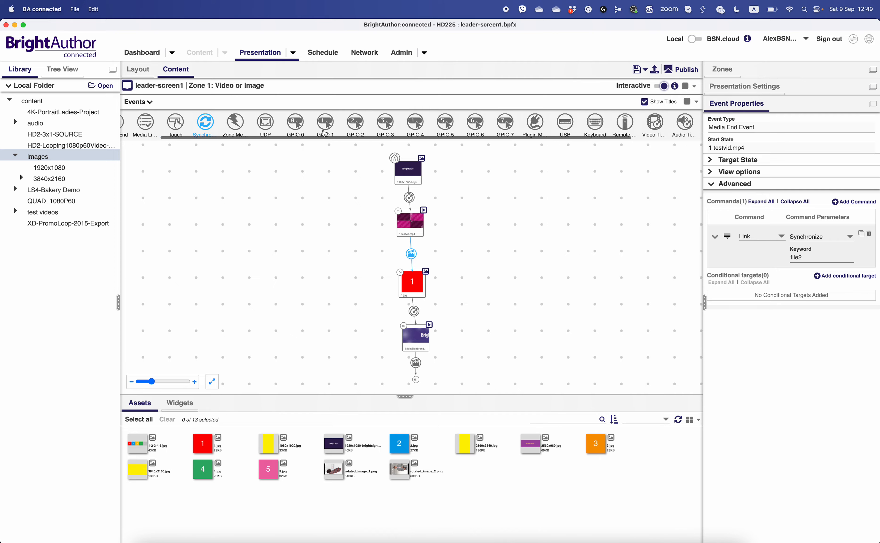
scroll(324, 134, "right", 5)
scroll(324, 134, "left", 5)
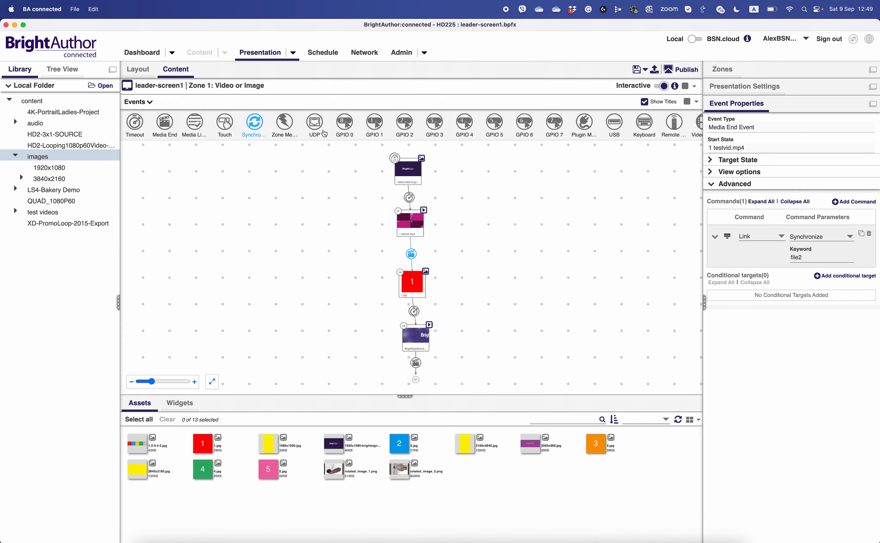
scroll(324, 134, "right", 4)
scroll(324, 133, "left", 4)
left_click(410, 198)
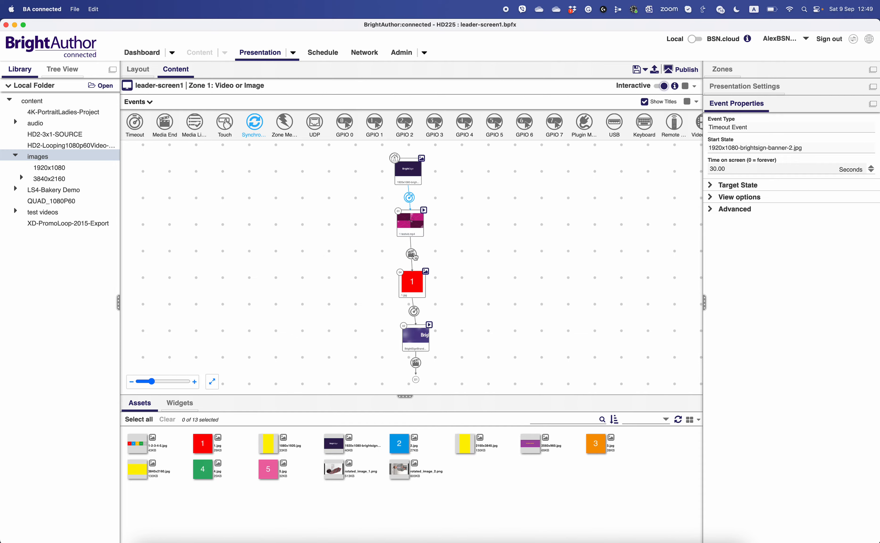
left_click(414, 258)
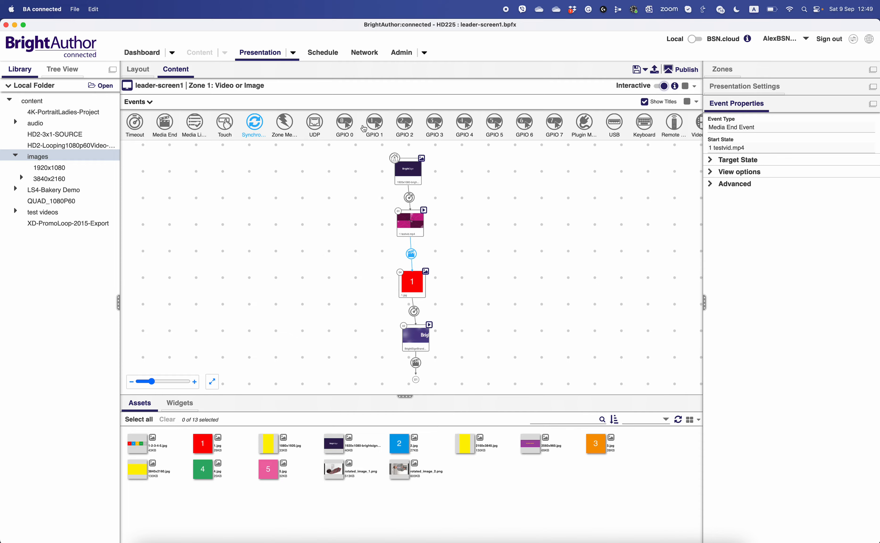
left_click(640, 124)
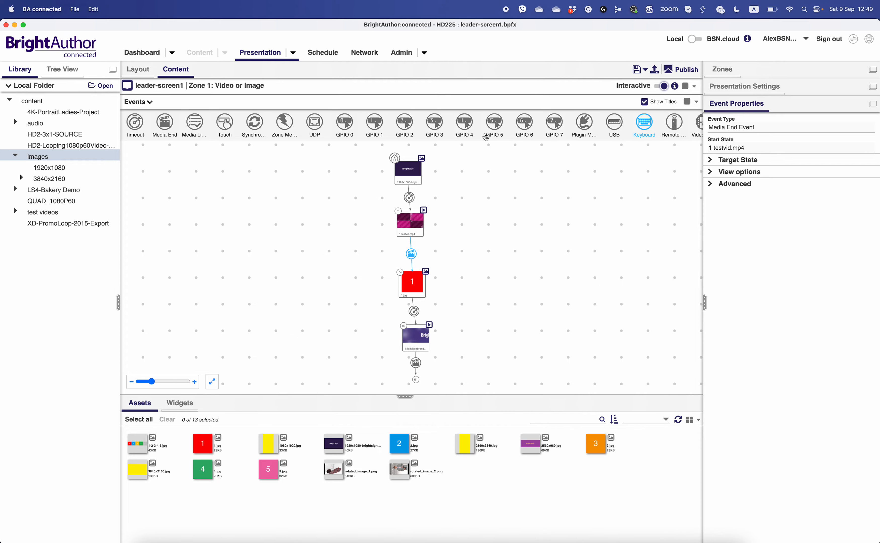
left_click(324, 134)
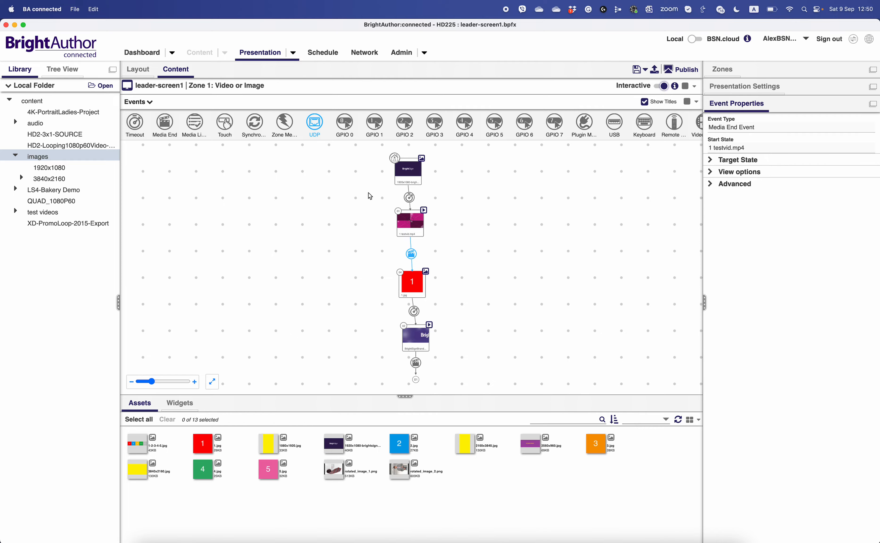
left_click(408, 198)
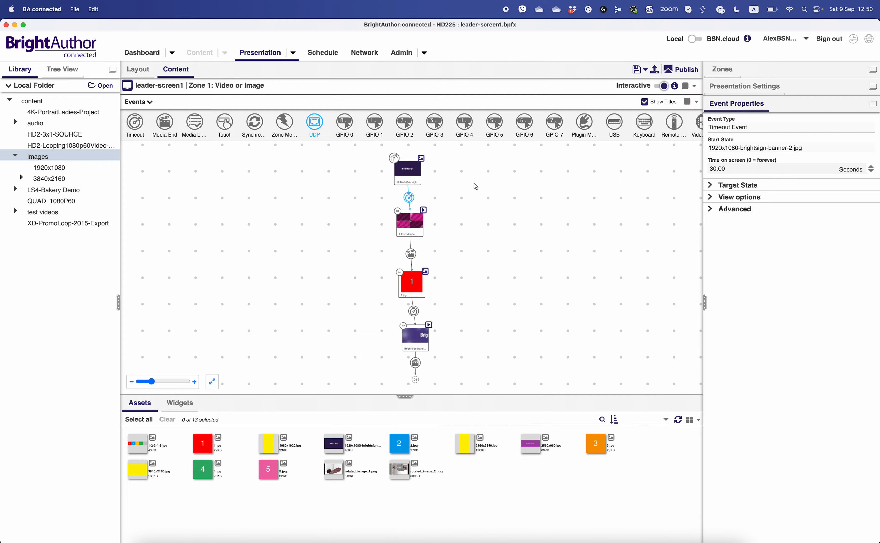
- Replace the timeout event between the opening banner image and 1 testvid.mp4 with a UDP event
left_click(437, 194)
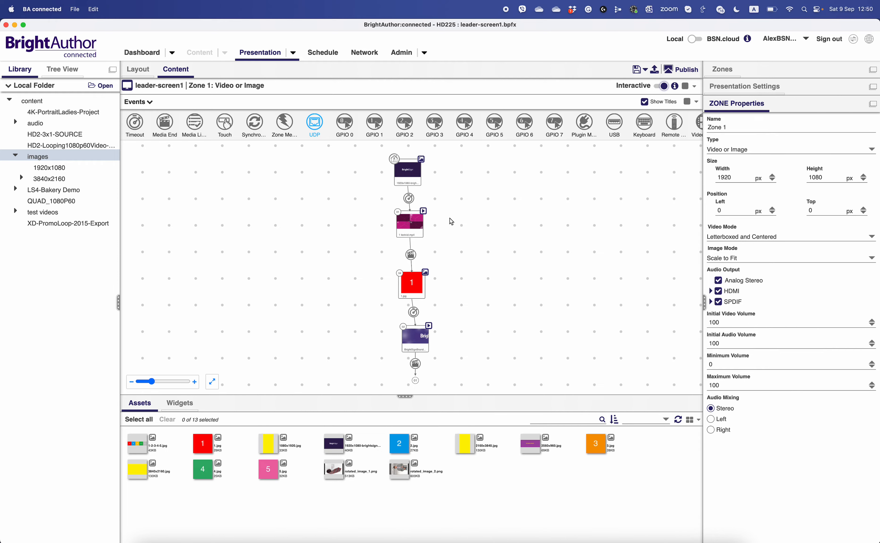
left_click(409, 199)
key("Delete")
left_click_drag(408, 182, 410, 217)
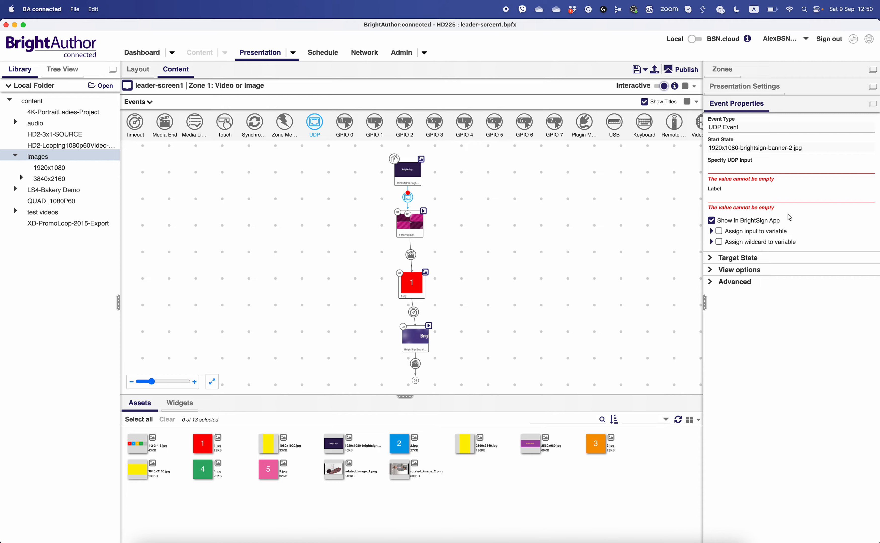
- Set both the UDP input and the label of the banner's UDP event to startplayback
left_click(739, 270)
left_click(734, 295)
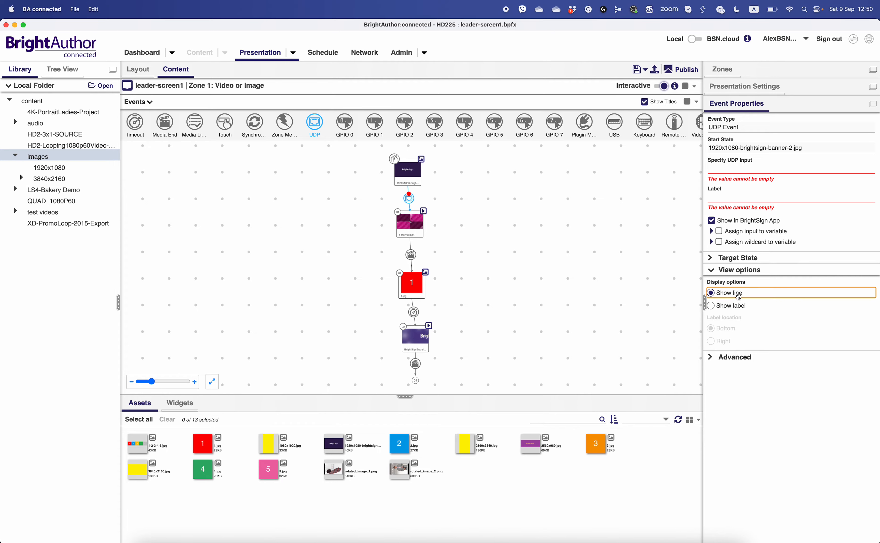
left_click(737, 172)
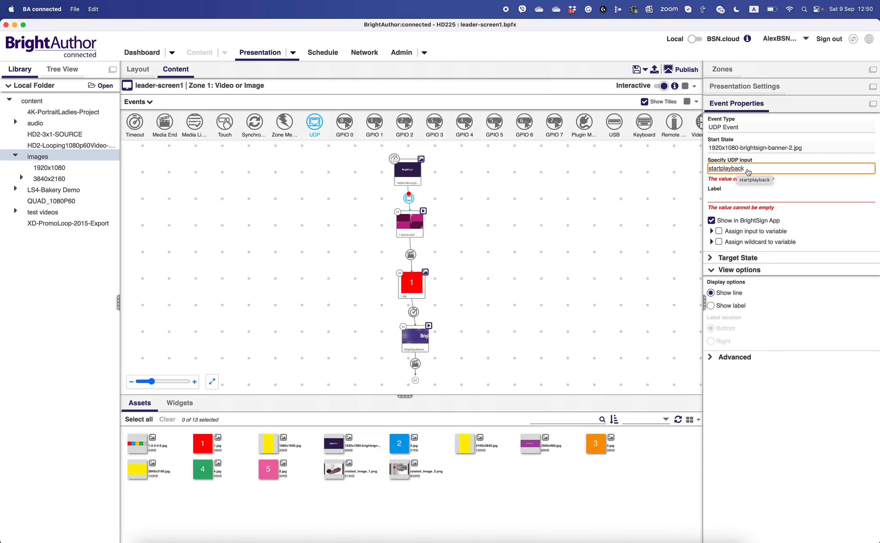
left_click_drag(747, 172, 707, 174)
key("super+c")
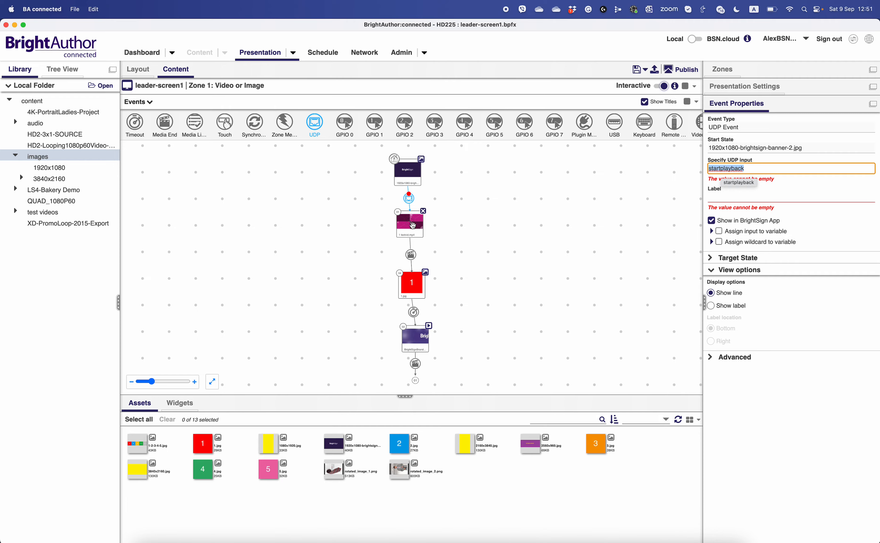
left_click(755, 172)
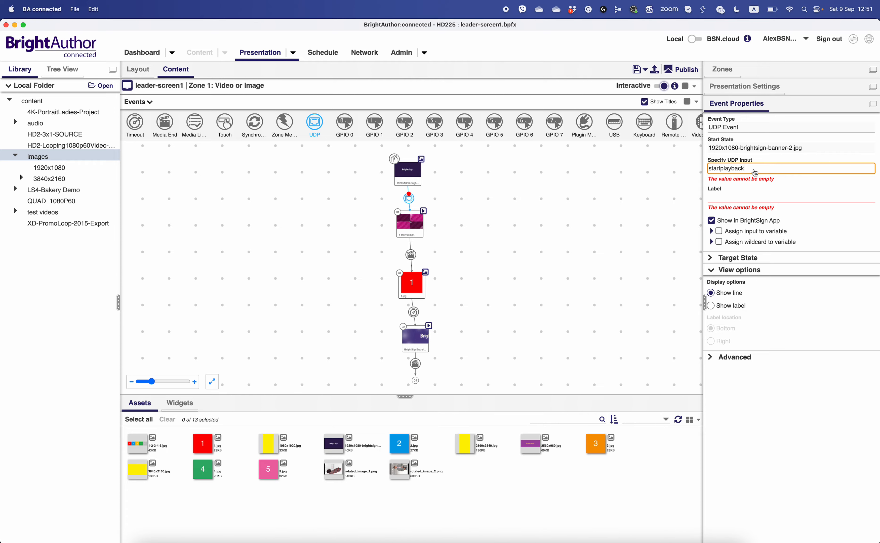
left_click(734, 198)
key("super+v")
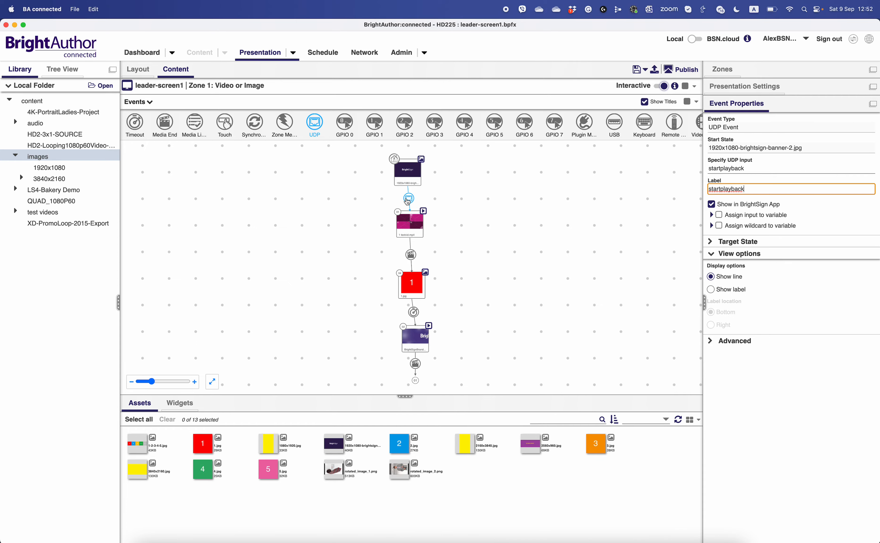
- Add a Link command set to Synchronize with the keyword file1 to the startplayback UDP event
left_click(733, 342)
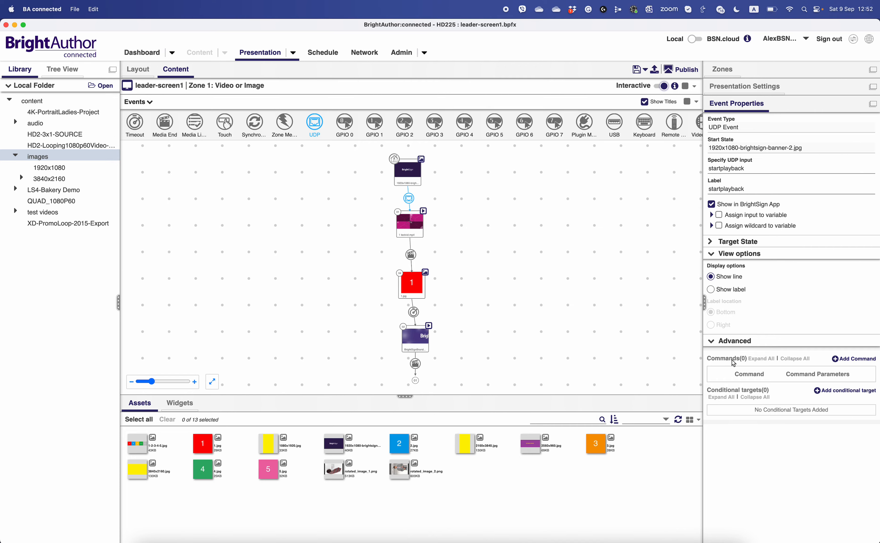
left_click(839, 360)
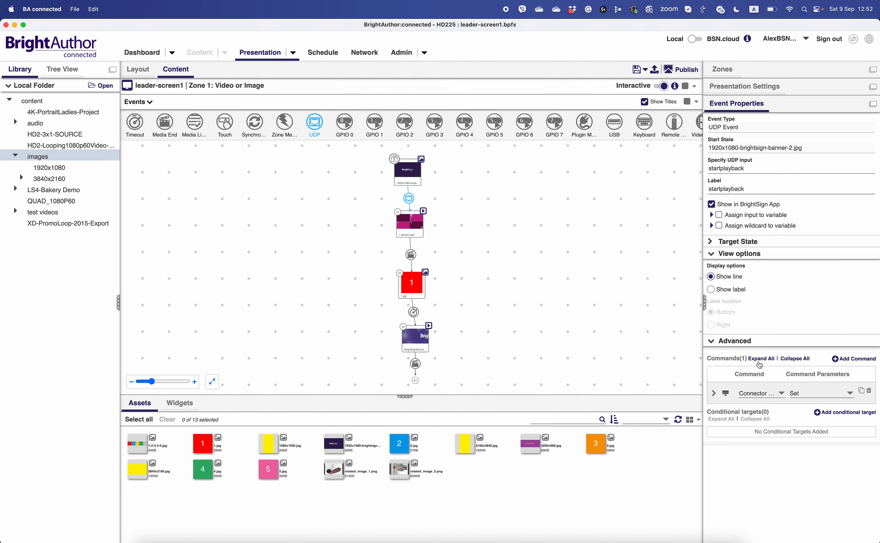
left_click(758, 394)
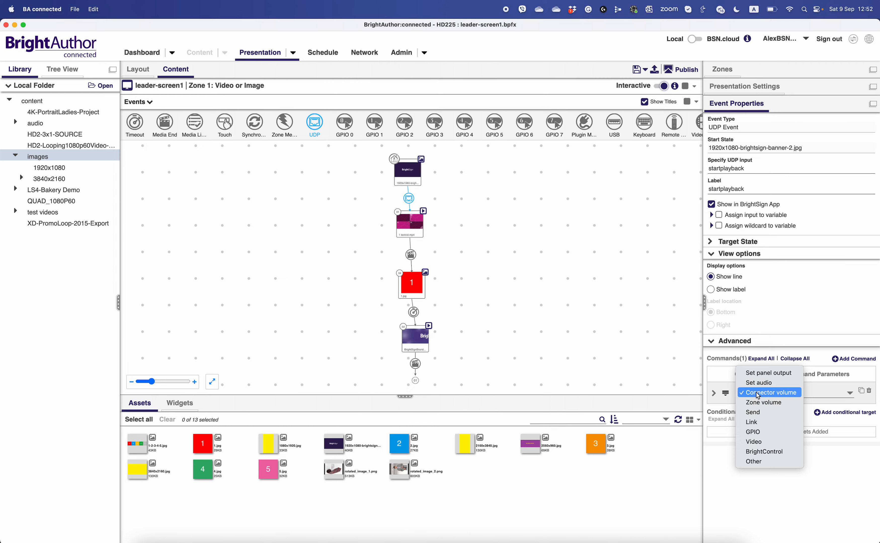
left_click(755, 422)
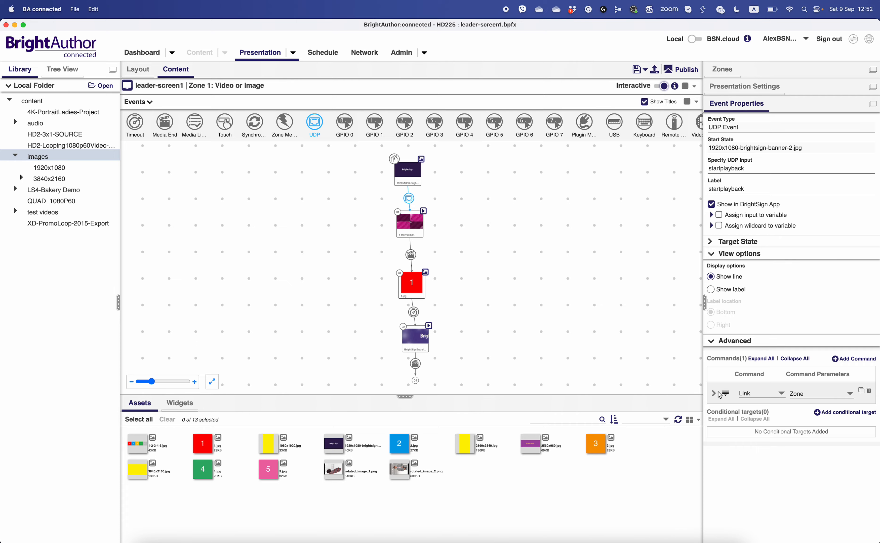
left_click(809, 399)
left_click(813, 384)
left_click(713, 394)
left_click(799, 415)
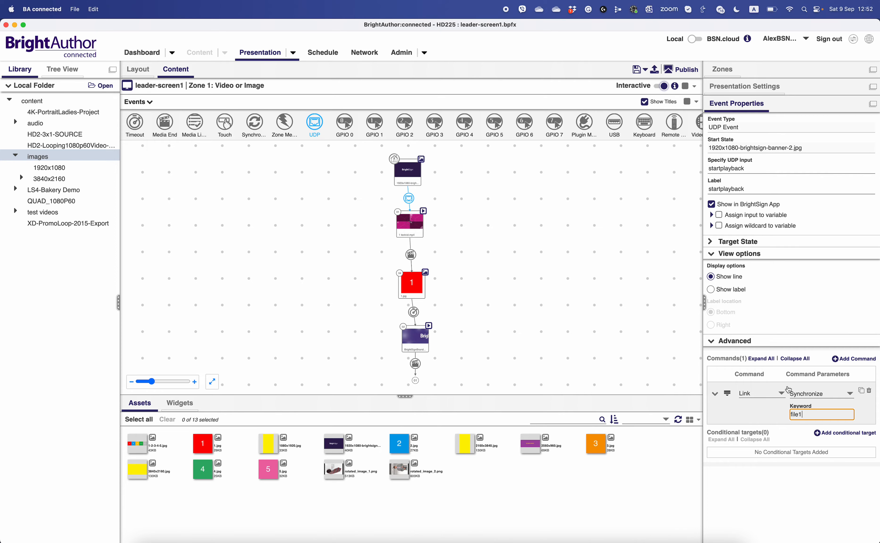
type("file1")
left_click(539, 235)
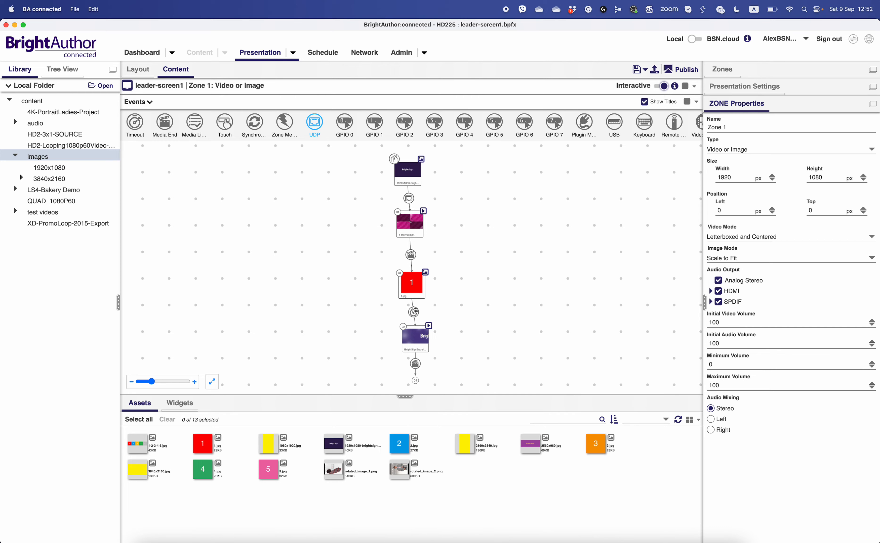
- Rearrange 1 testvid.mp4, 1.jpg and the BrightSignBranding_192060p.mov state into a diagonal cascade below the banner image
mouse_move(410, 219)
left_click_drag(412, 225, 420, 225)
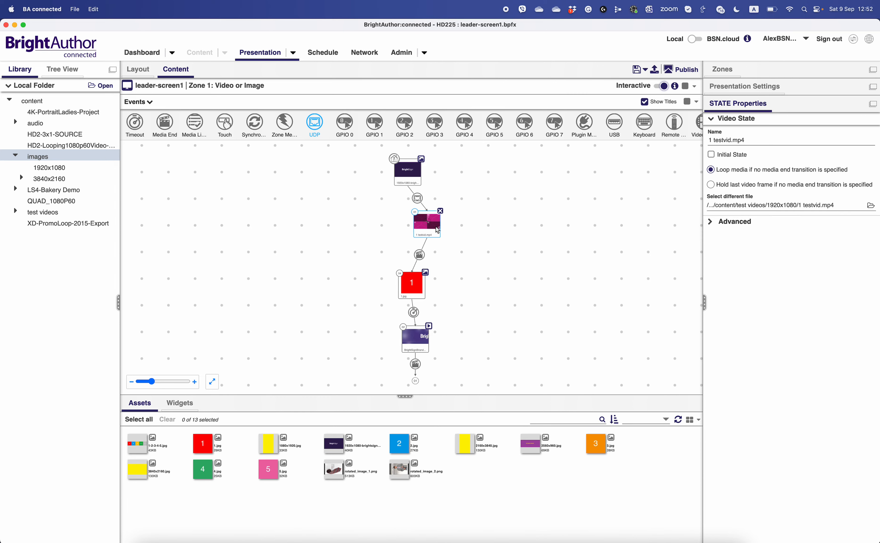
left_click_drag(412, 287, 454, 288)
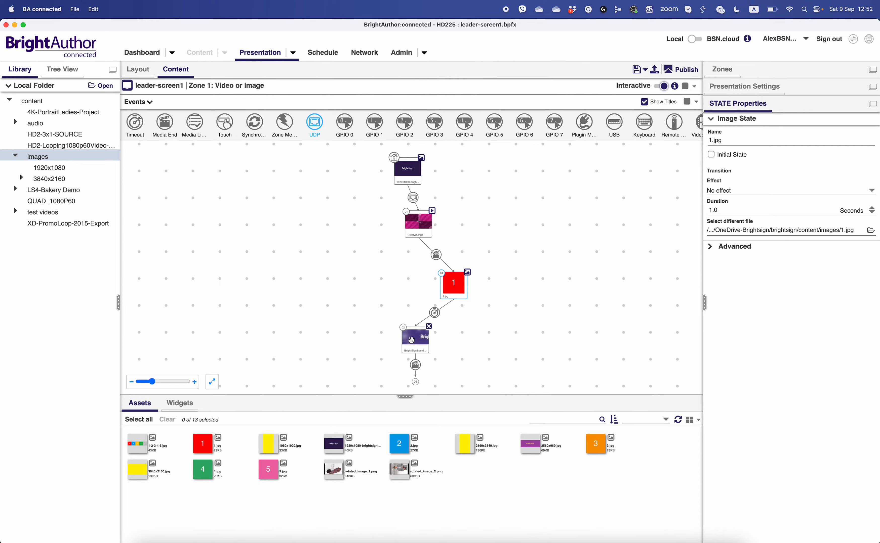
left_click_drag(423, 341, 525, 343)
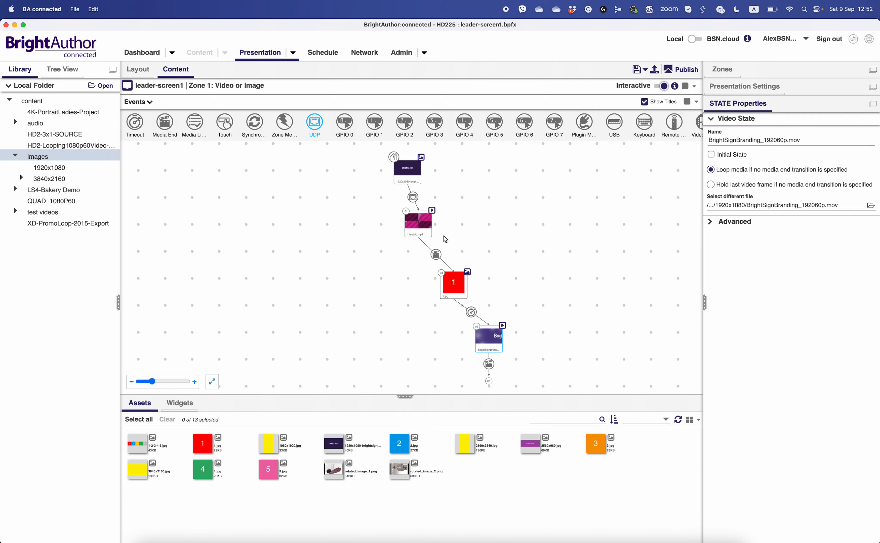
left_click_drag(419, 226, 439, 227)
left_click_drag(456, 280, 469, 274)
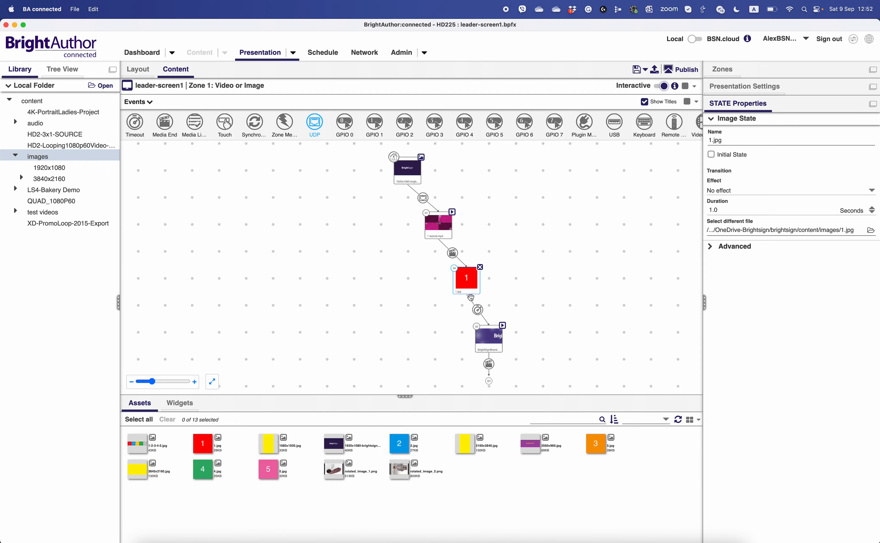
left_click_drag(484, 334, 493, 331)
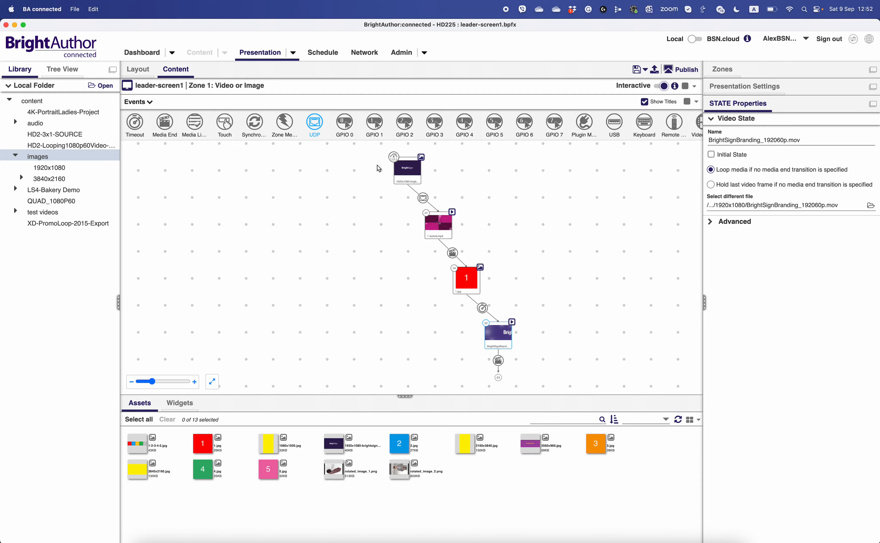
- Add a UDP event from 1 testvid.mp4 back to the opening banner image, with stopplayback as input and label
mouse_move(449, 221)
left_click_drag(435, 236, 436, 241)
left_click_drag(439, 245, 411, 183)
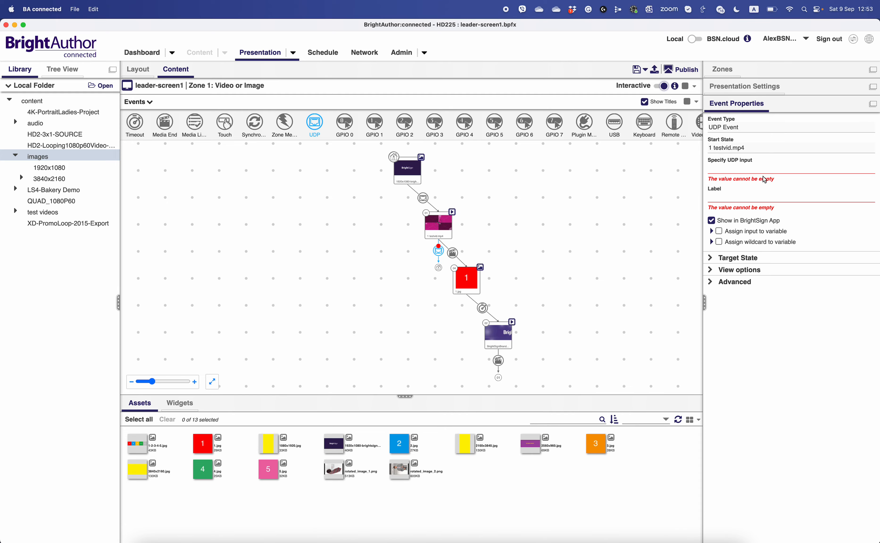
left_click(732, 171)
type("stopplayback")
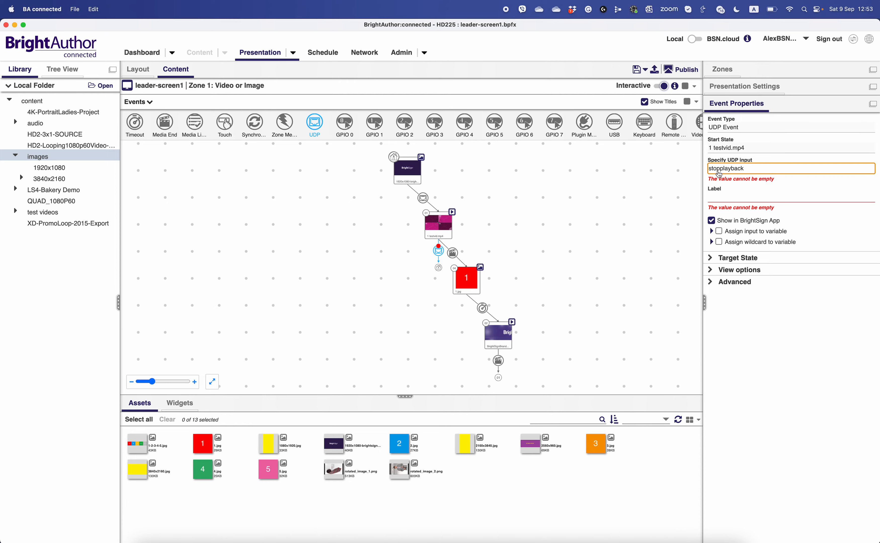
left_click(734, 202)
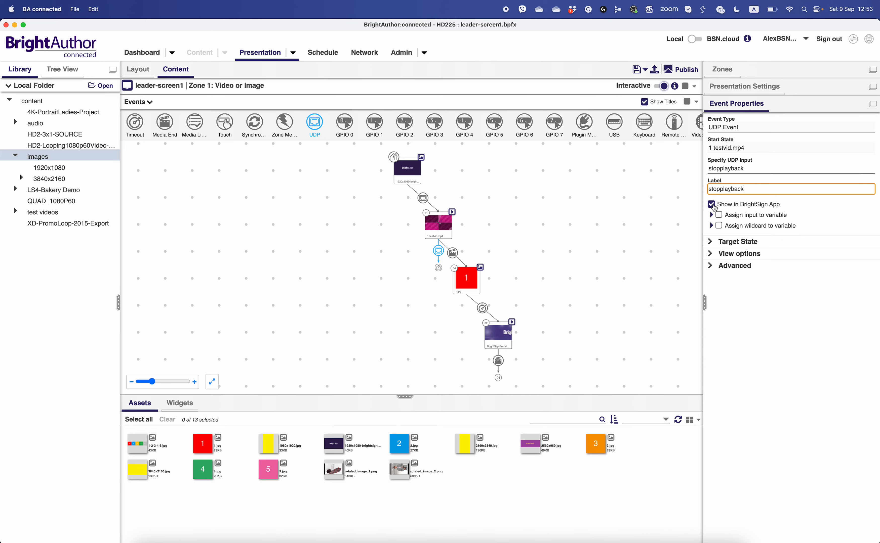
- Add a Link command set to Synchronize with the keyword stop to the UDP event on 1 testvid.mp4
left_click(735, 266)
left_click(836, 285)
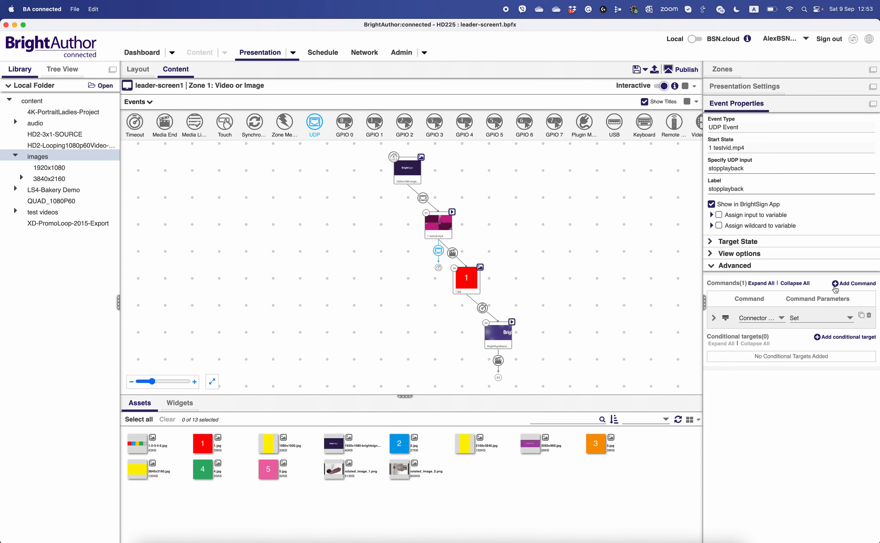
left_click(775, 315)
left_click(760, 350)
left_click(800, 320)
left_click(809, 310)
left_click(713, 318)
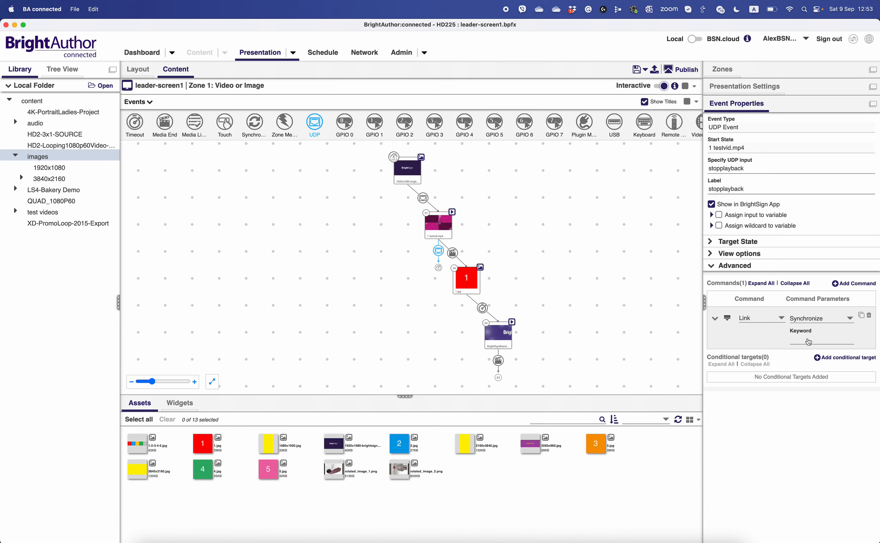
left_click(808, 342)
type("stop")
left_click(296, 218)
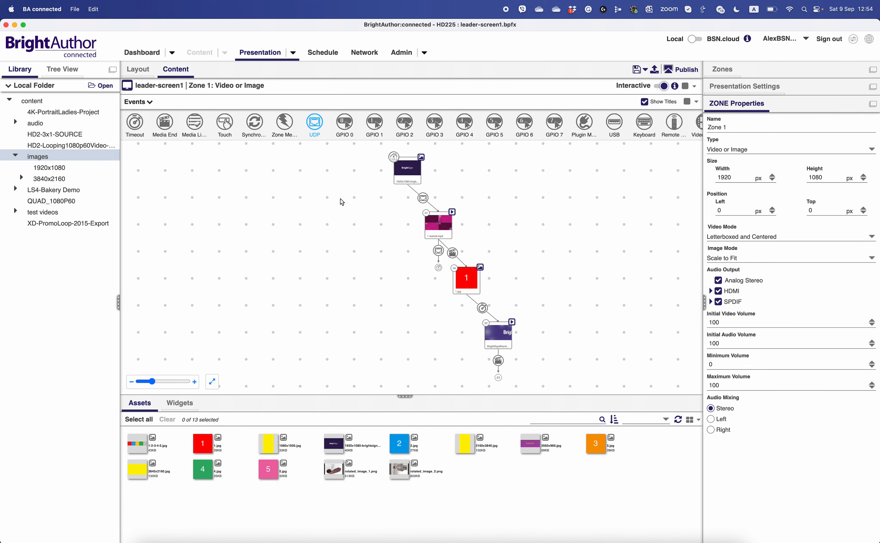
- Add a UDP event from 1.jpg back to the opening banner image, with stopplayback as input and label
left_click_drag(466, 299, 411, 202)
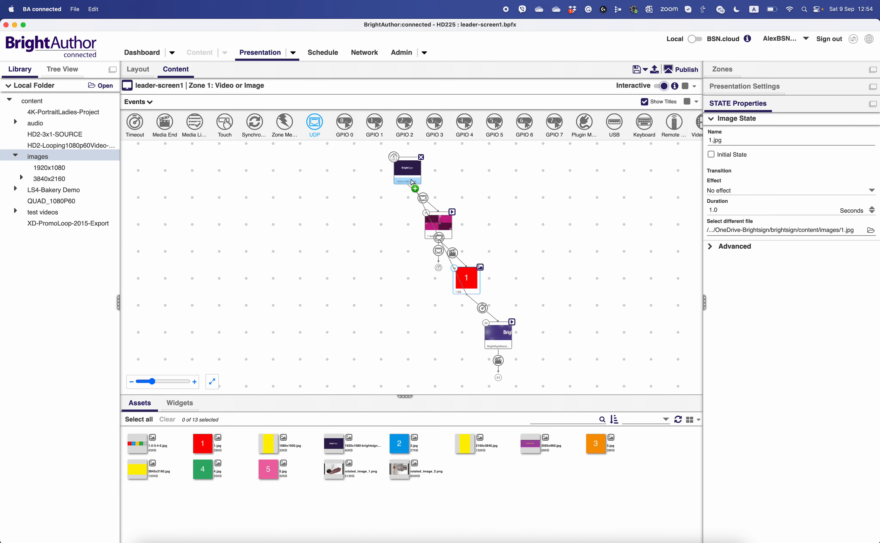
left_click(726, 169)
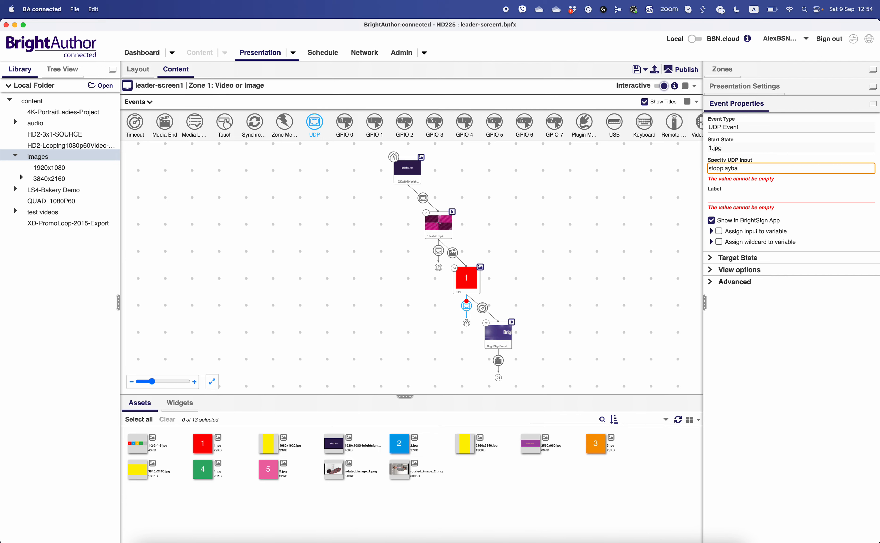
type("stopplayback")
key("super+a")
key("super+c")
- Add a Link command set to Synchronize with the keyword stop to the UDP event on 1.jpg
left_click(744, 283)
left_click(735, 267)
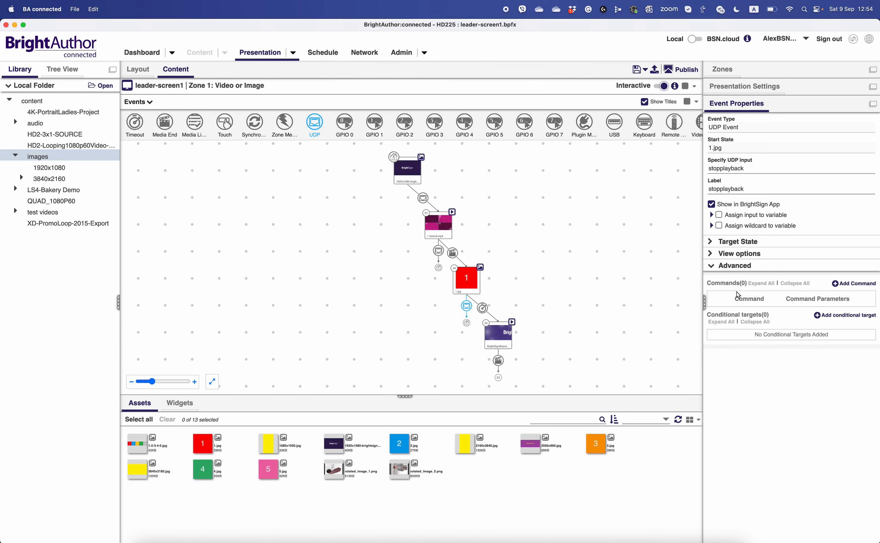
left_click(847, 284)
left_click(752, 318)
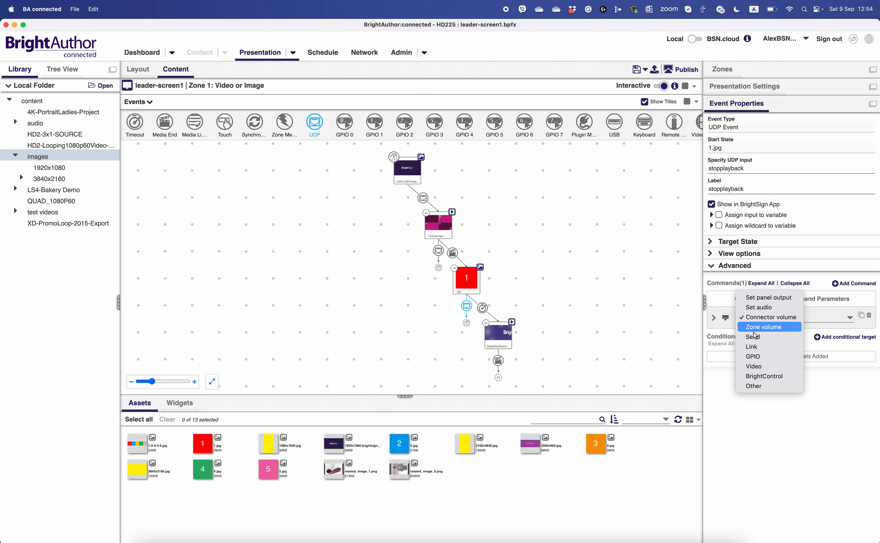
left_click(752, 347)
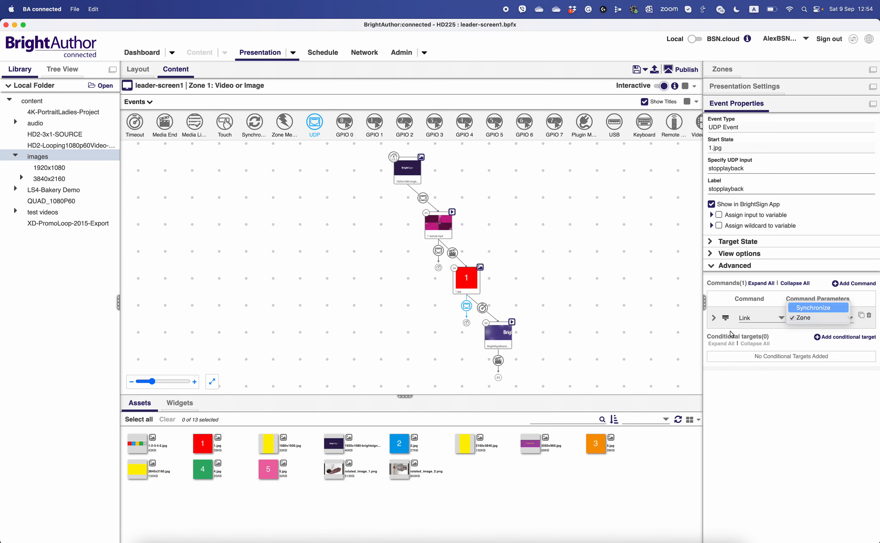
left_click(714, 318)
left_click(807, 339)
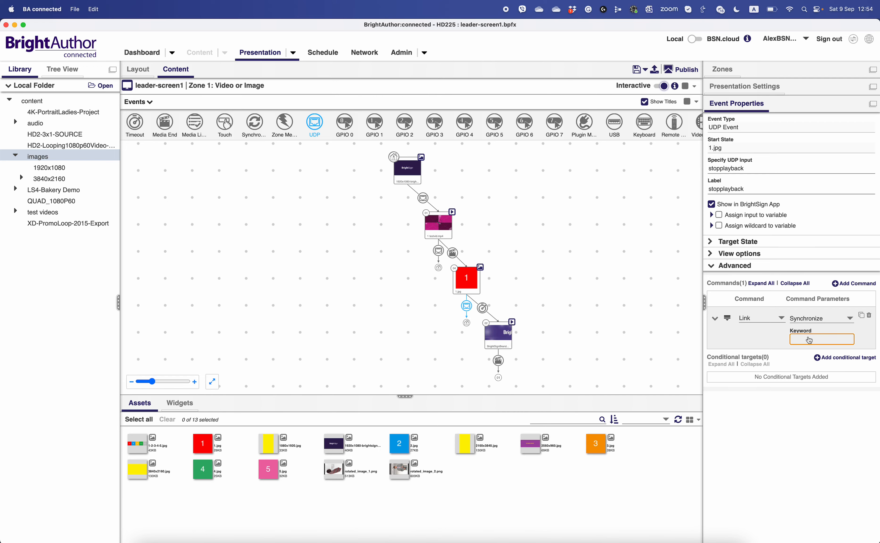
type("stop")
- Add a UDP event from BrightSignBranding_192060p.mov back to the opening banner image, with stopplayback as input and label
left_click_drag(498, 336, 413, 182)
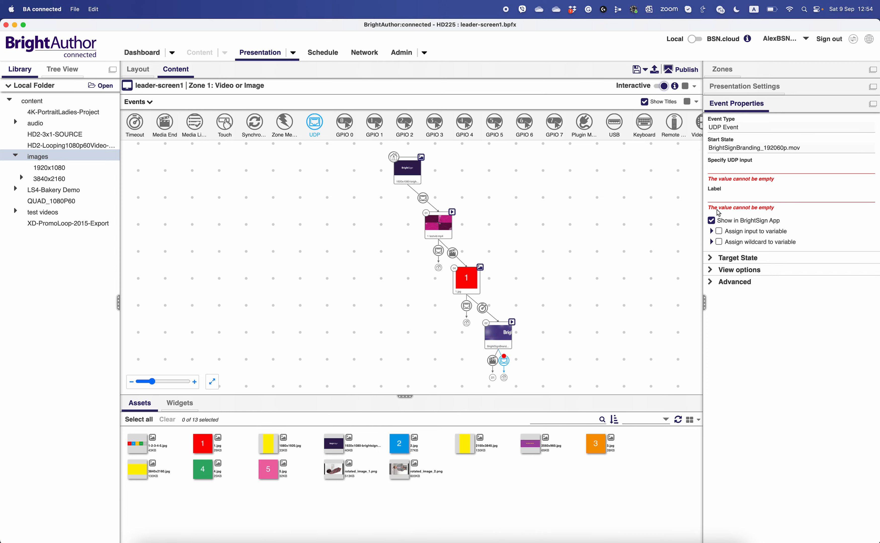
left_click(736, 171)
key("super+v")
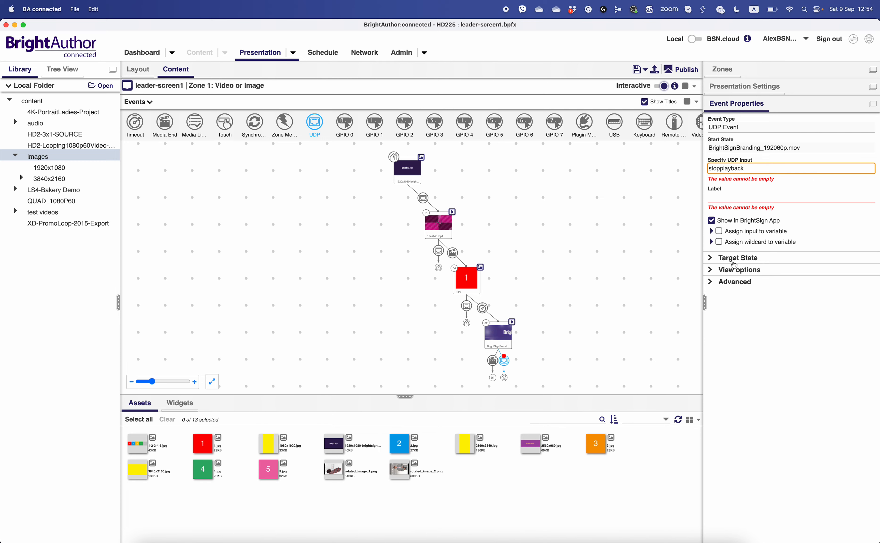
- Add a Link command set to Synchronize with the keyword stop to the UDP event on BrightSignBranding_192060p.mov
left_click(729, 282)
left_click(734, 272)
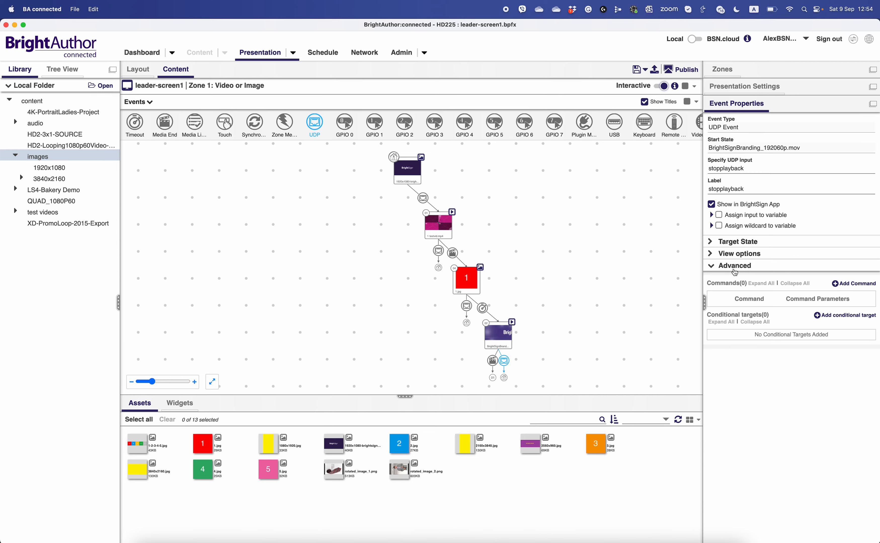
left_click(834, 285)
left_click(767, 317)
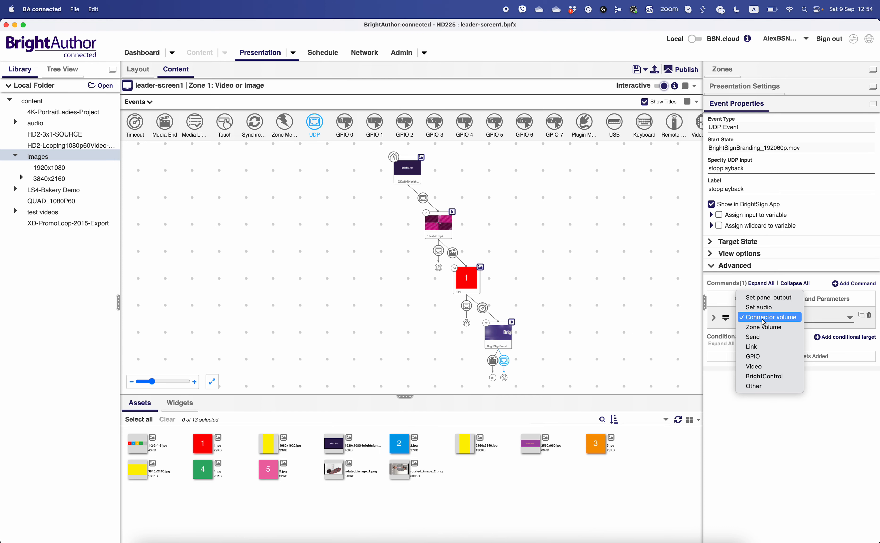
left_click(752, 347)
left_click(801, 319)
left_click(811, 309)
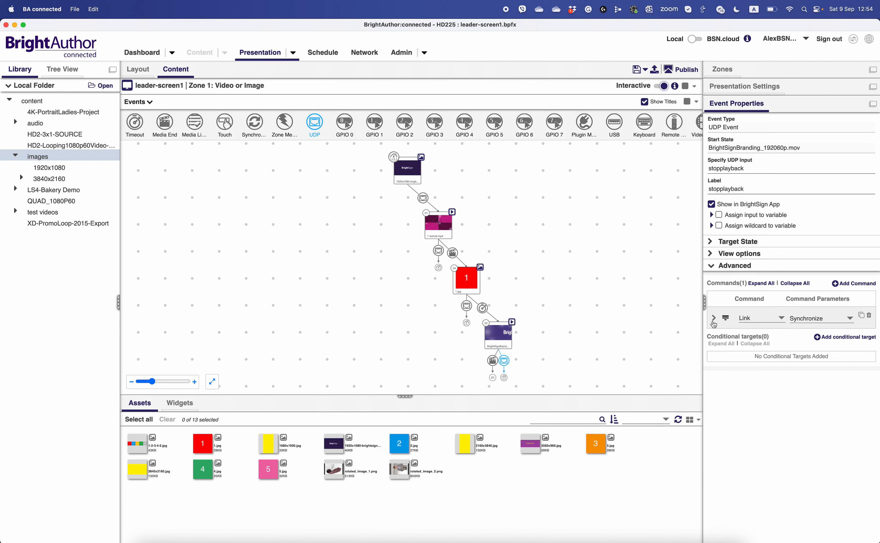
left_click(808, 340)
type("stop")
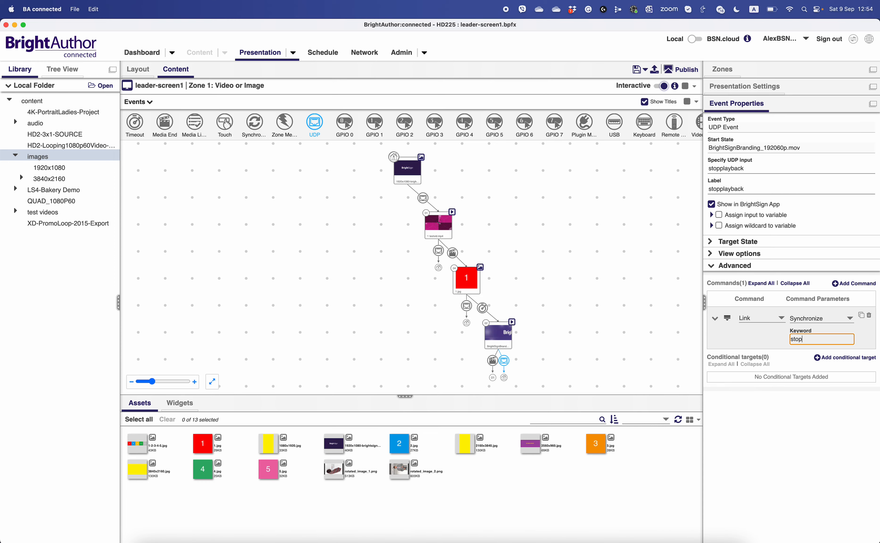
left_click(582, 268)
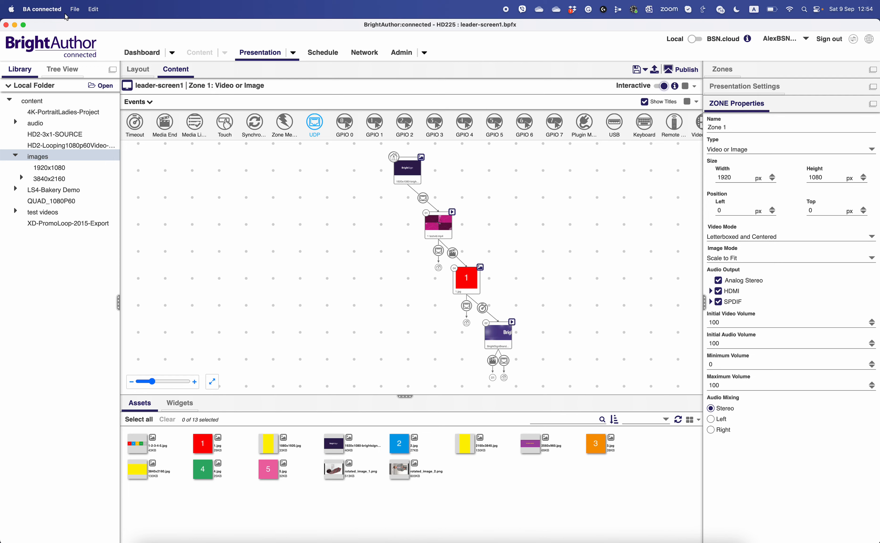
- Save the leader presentation to the Desktop as a new file named leader_v2-screen1.bpfx
left_click(75, 9)
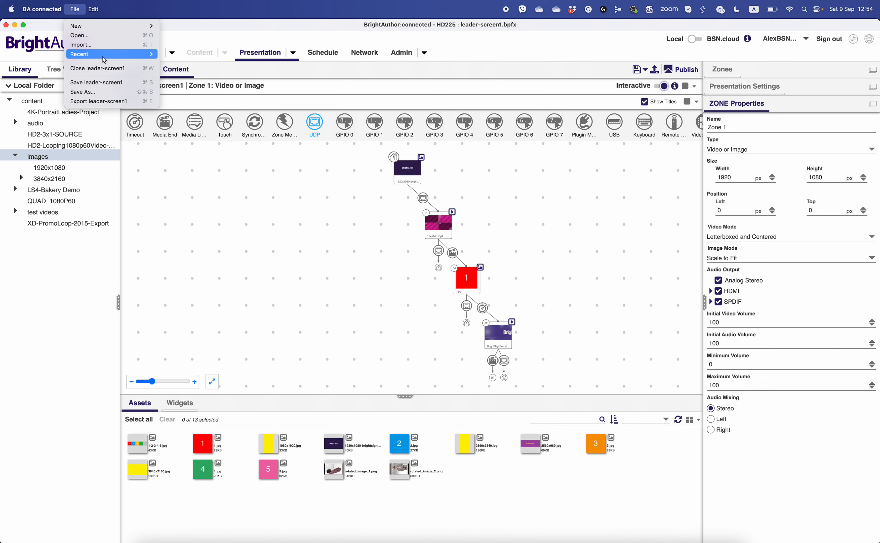
left_click(87, 92)
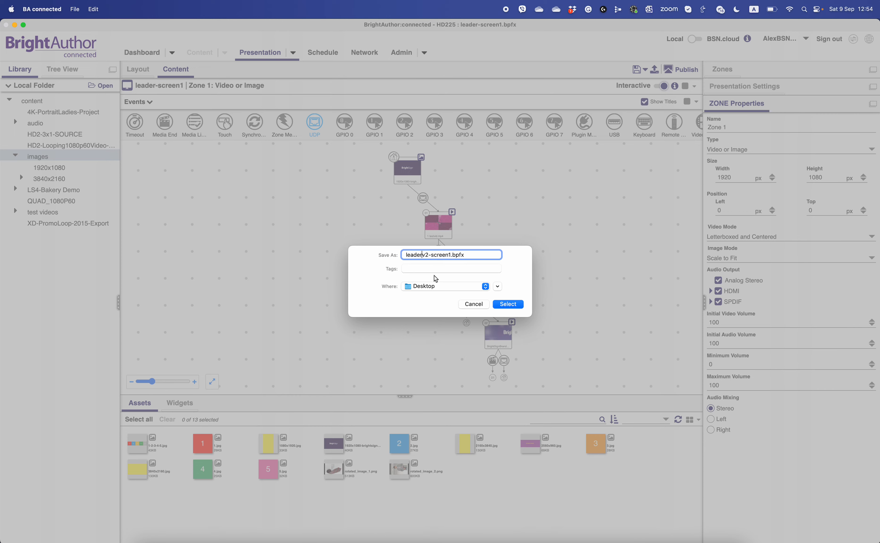
type("_")
left_click(508, 305)
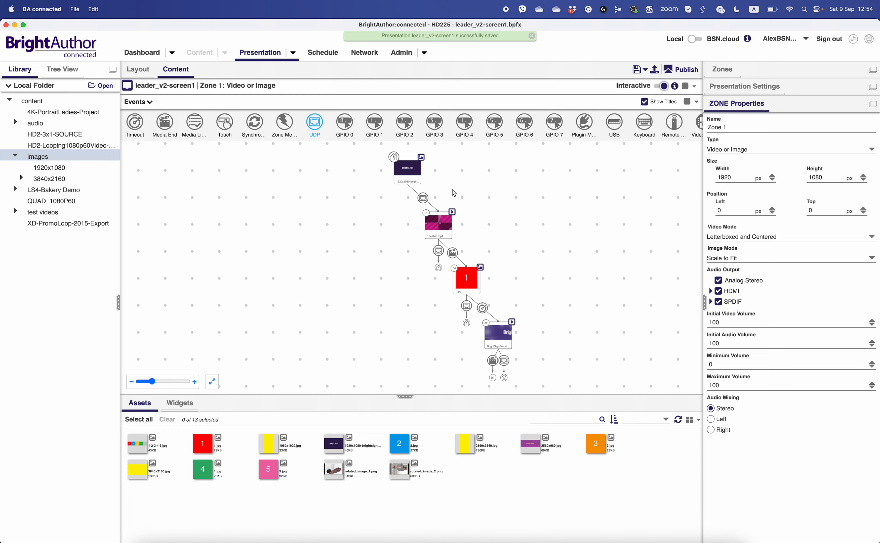
- Open follower-screen2.bpfx and spread the 1.jpg and BrightSignBranding_192060p.mov states diagonally to make room for more events
left_click(74, 9)
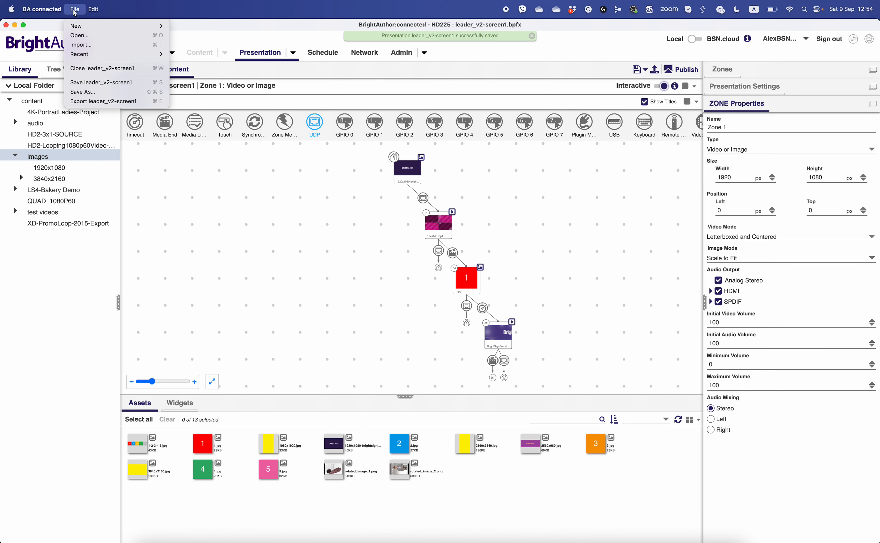
left_click(90, 35)
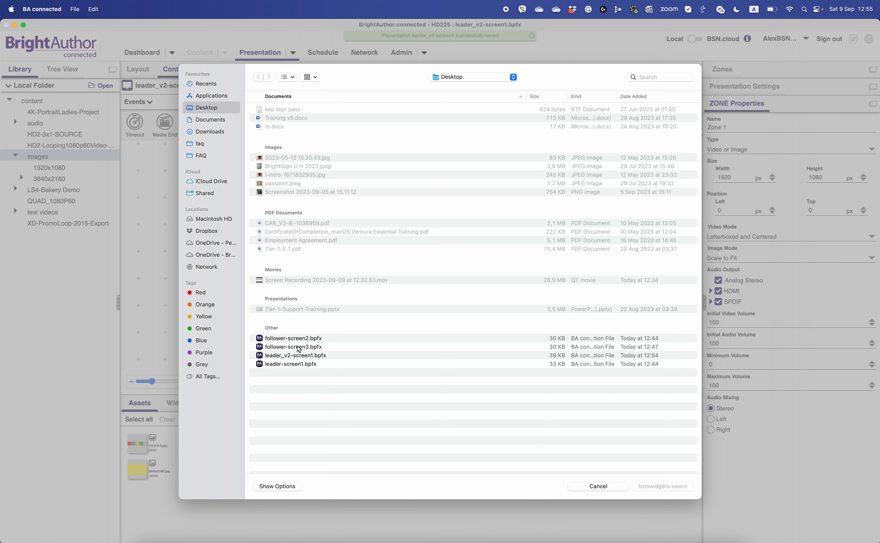
double_click(299, 341)
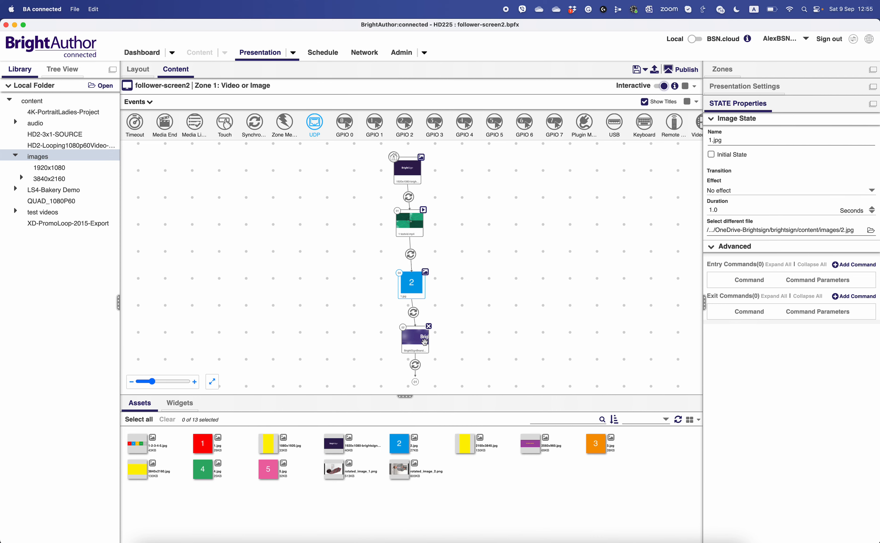
left_click_drag(421, 342, 469, 342)
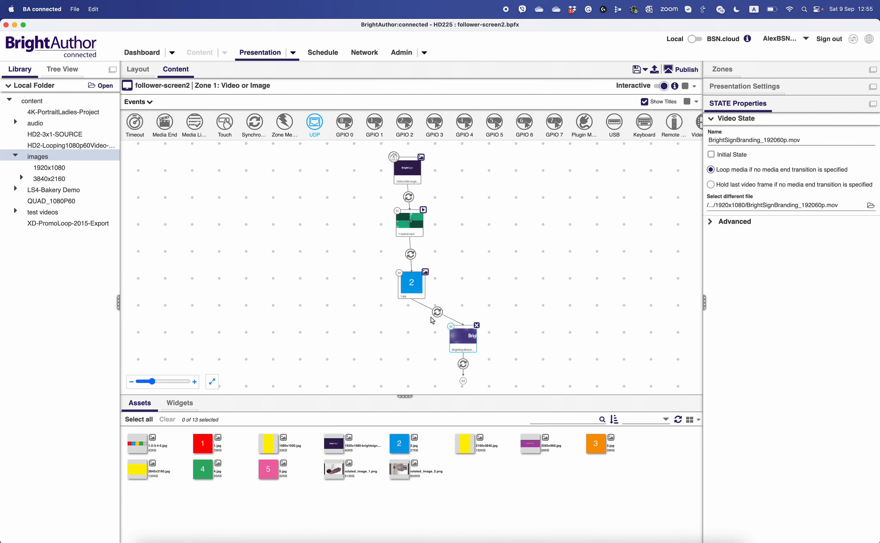
left_click_drag(412, 283, 443, 277)
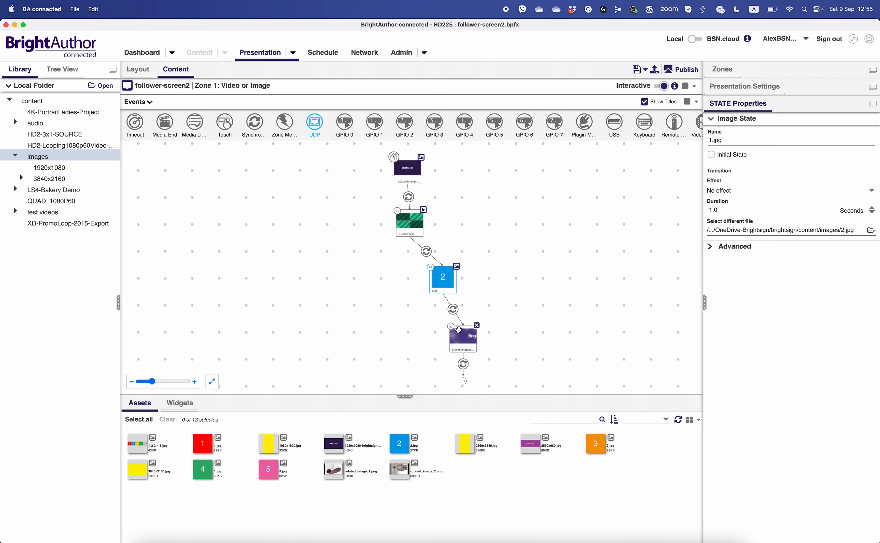
left_click_drag(461, 333, 493, 329)
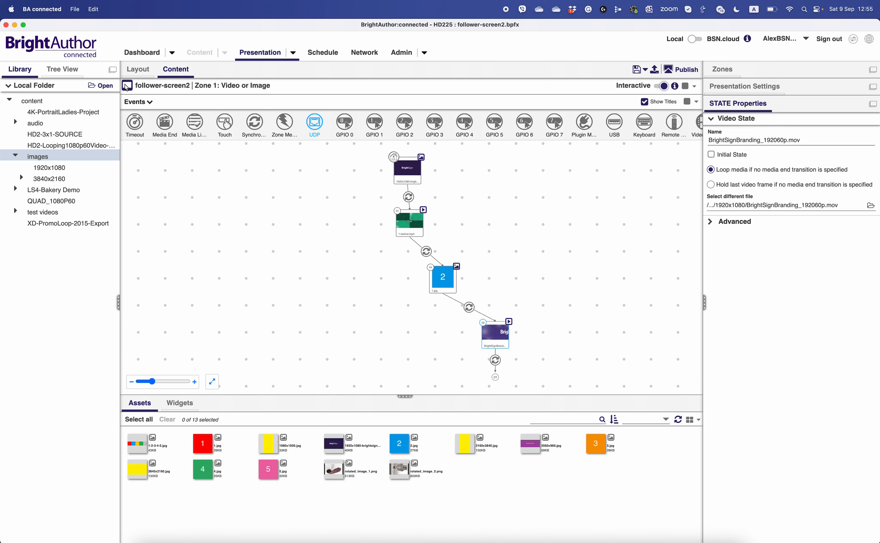
- Add a Synchronize event from 1 testvid.mp4 back to the opening banner image with the keyword stop
left_click(253, 128)
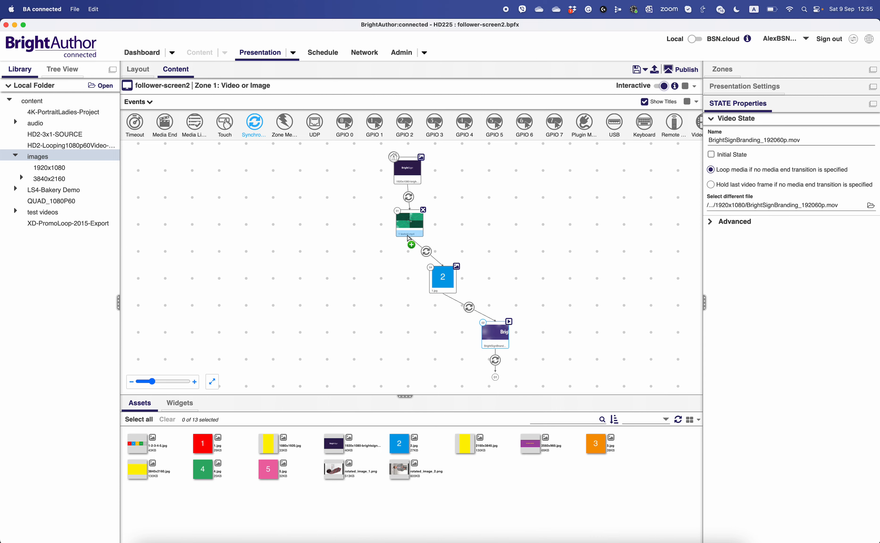
left_click_drag(409, 242, 409, 171)
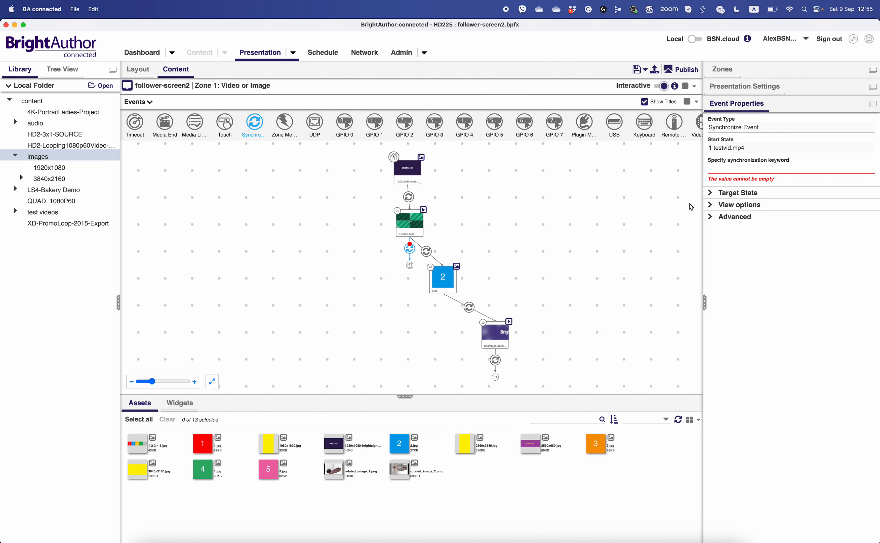
left_click(742, 169)
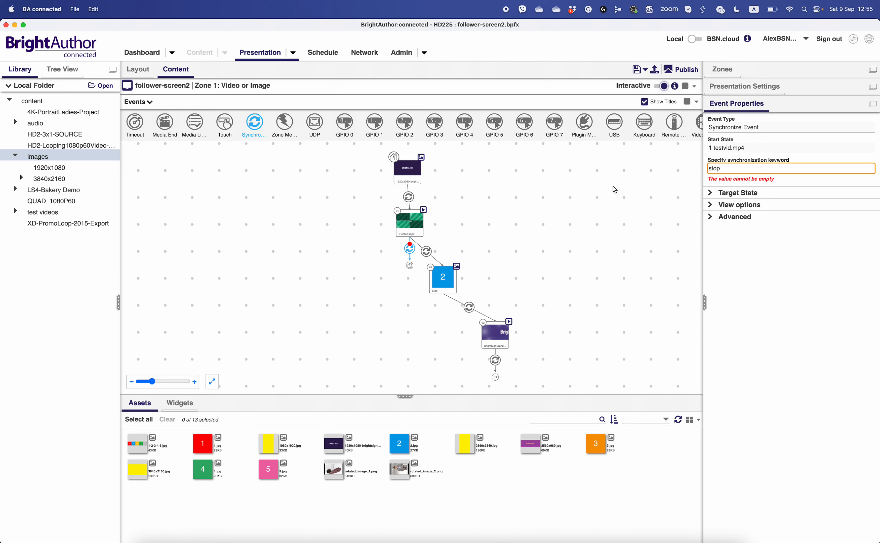
- Add a Synchronize event from 1.jpg back to the opening banner image with the keyword stop
left_click_drag(441, 295, 401, 175)
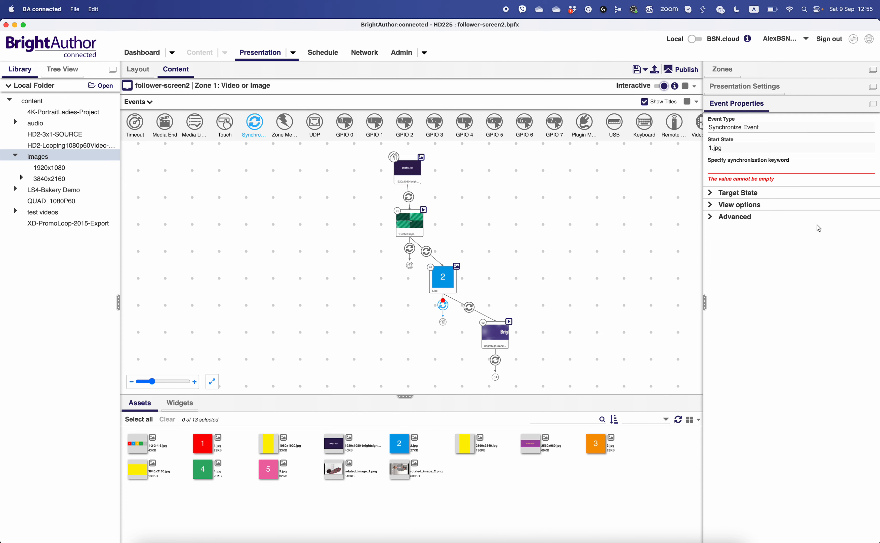
left_click(741, 169)
type("stop")
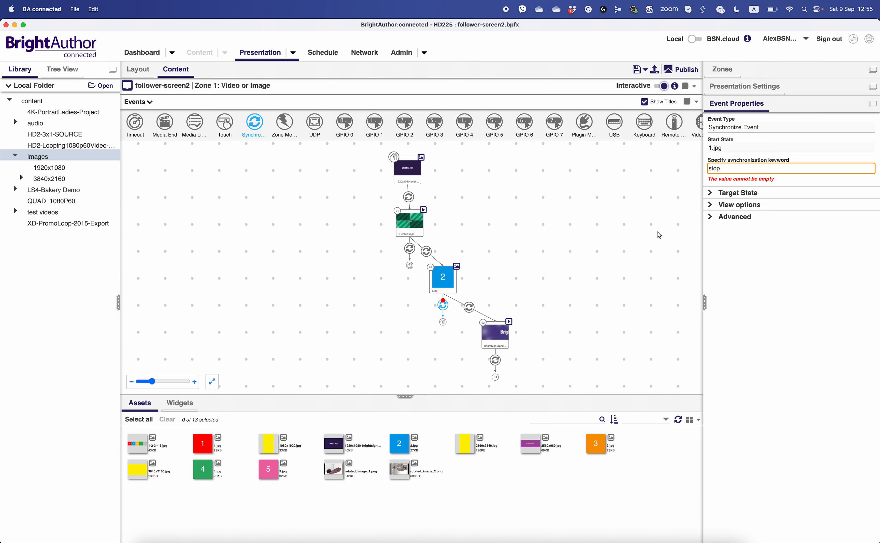
- Add a Synchronize event from BrightSignBranding_192060p.mov back to the opening banner image with the keyword stop
left_click_drag(496, 349, 406, 184)
left_click(779, 170)
type("st")
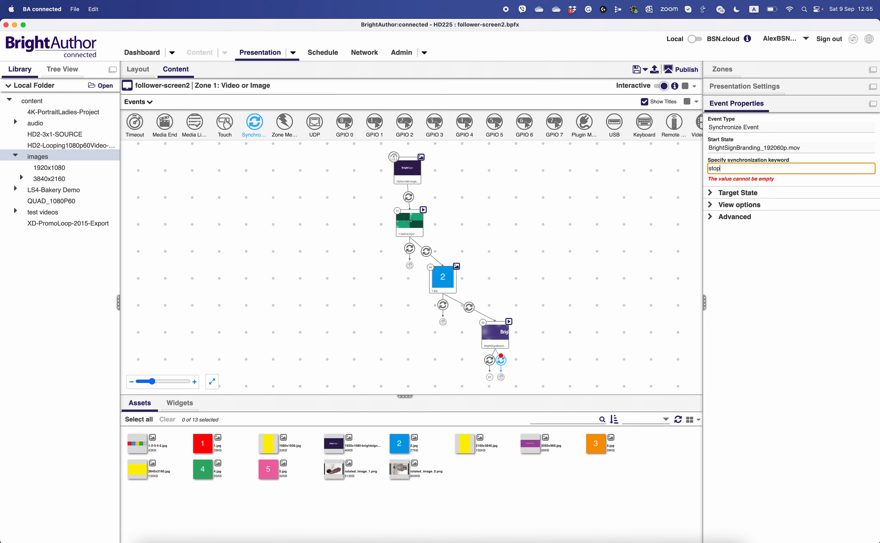
left_click(560, 207)
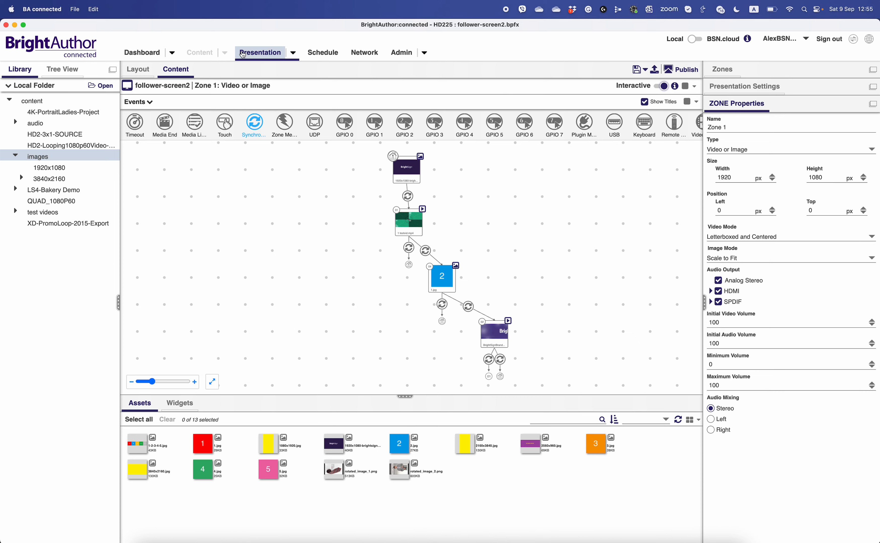
- Save the screen 2 follower presentation to the Desktop as a new file named follower_v2-screen2.bpfx
left_click(74, 9)
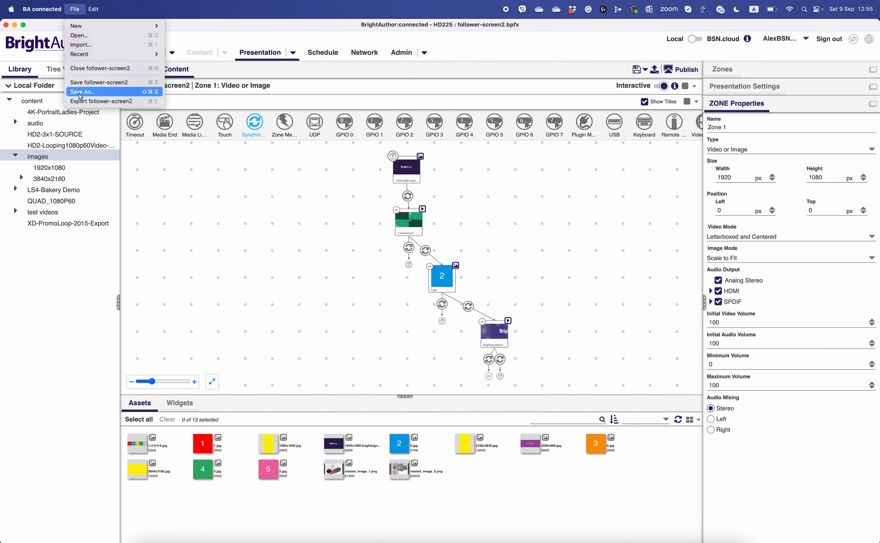
left_click(80, 92)
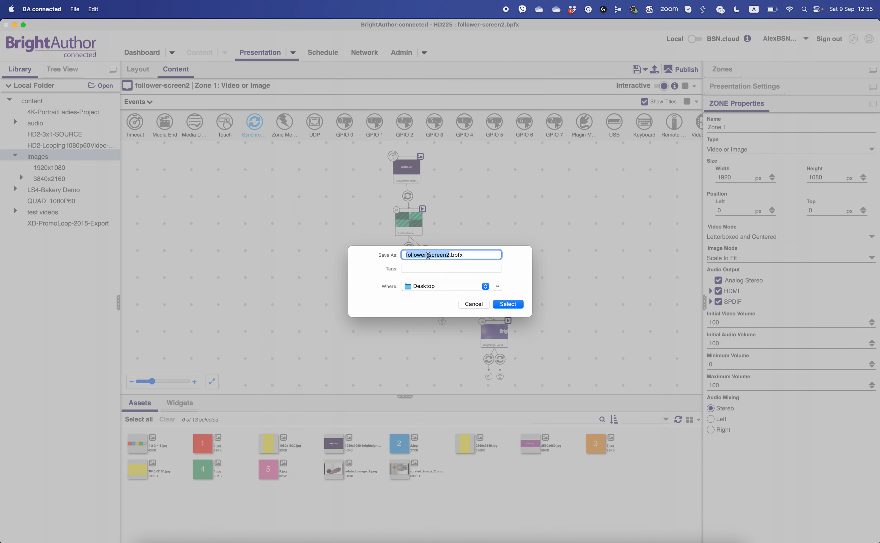
double_click(428, 255)
type("_v2")
left_click(518, 305)
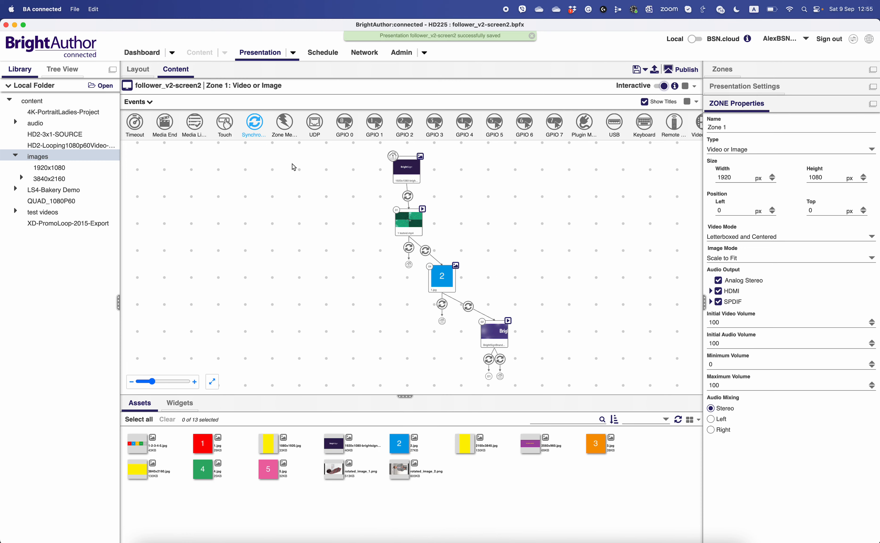
- Open follower-screen3.bpfx and spread the 1.jpg and BrightSignBranding_192060p.mov states diagonally to make room for more events
left_click(74, 9)
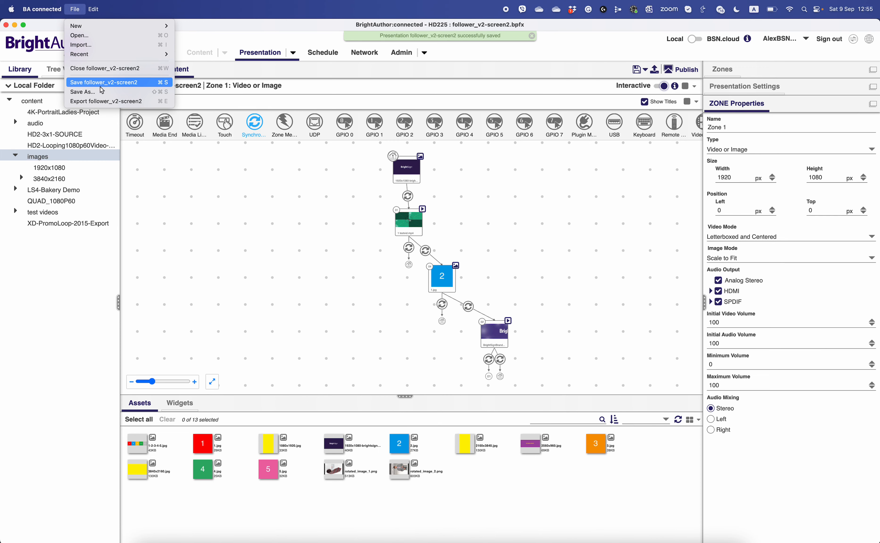
left_click(87, 36)
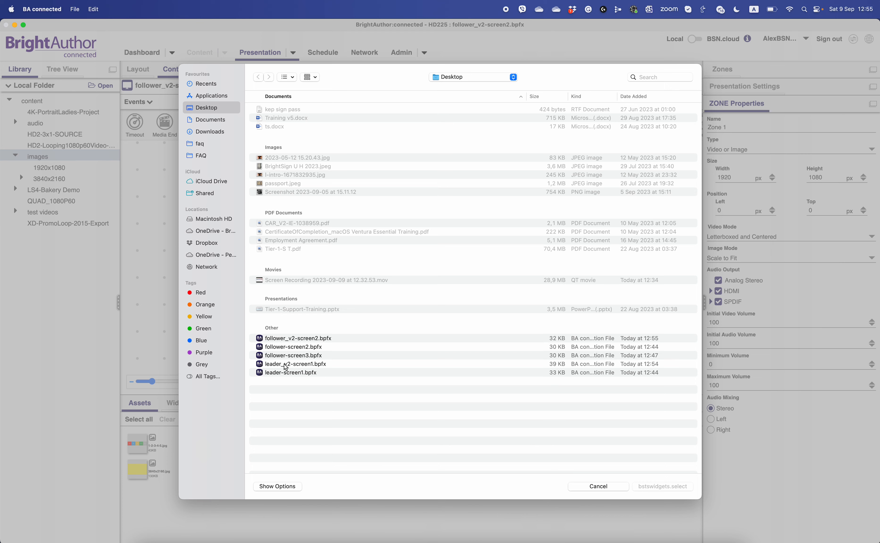
double_click(286, 356)
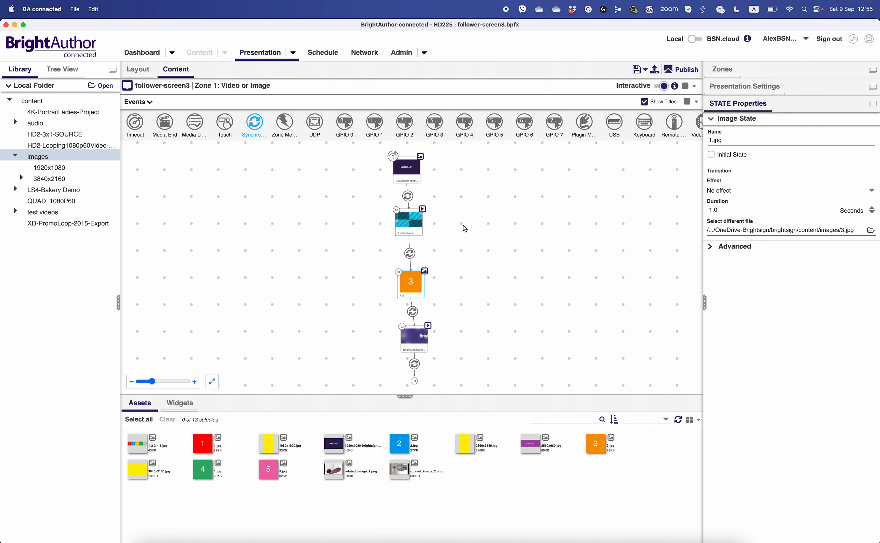
left_click_drag(411, 279, 446, 279)
left_click(420, 338)
left_click_drag(420, 338, 494, 333)
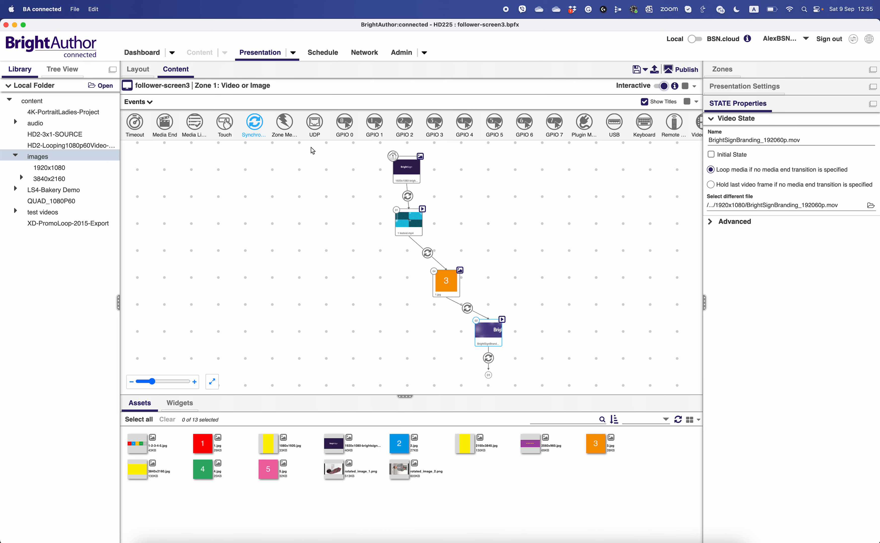
- In follower-screen3, add a Synchronize event from 1 testvid.mp4 back to the opening banner image with the keyword stop
left_click(409, 244)
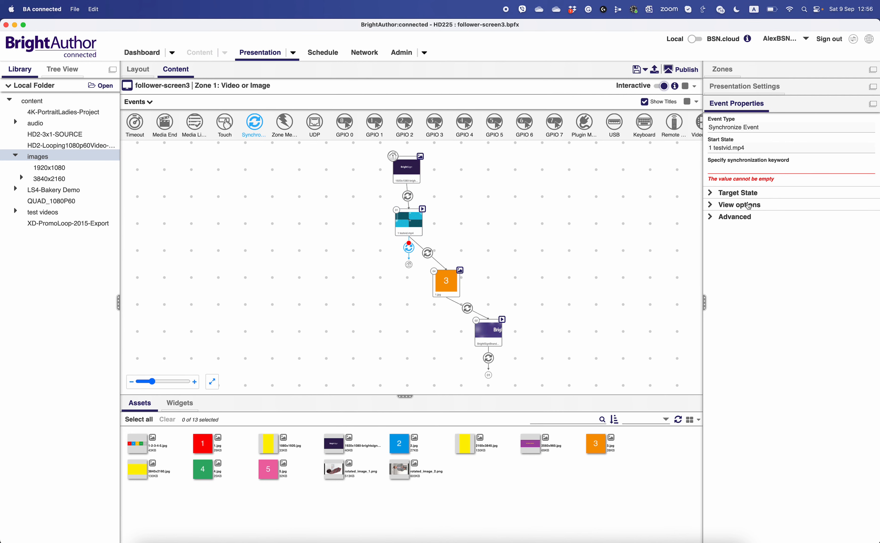
left_click(725, 175)
type("stop")
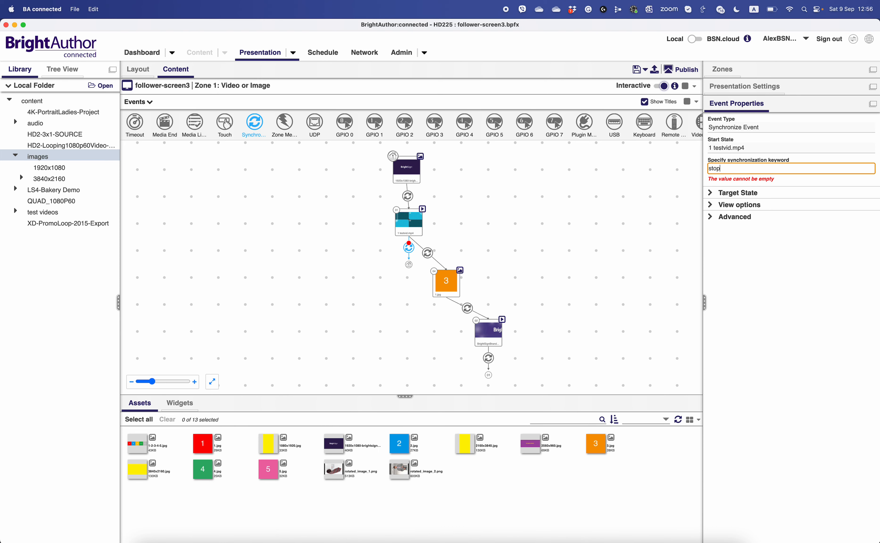
- In follower-screen3, add a Synchronize event from 1.jpg back to the opening banner image with the keyword stop
left_click(442, 289)
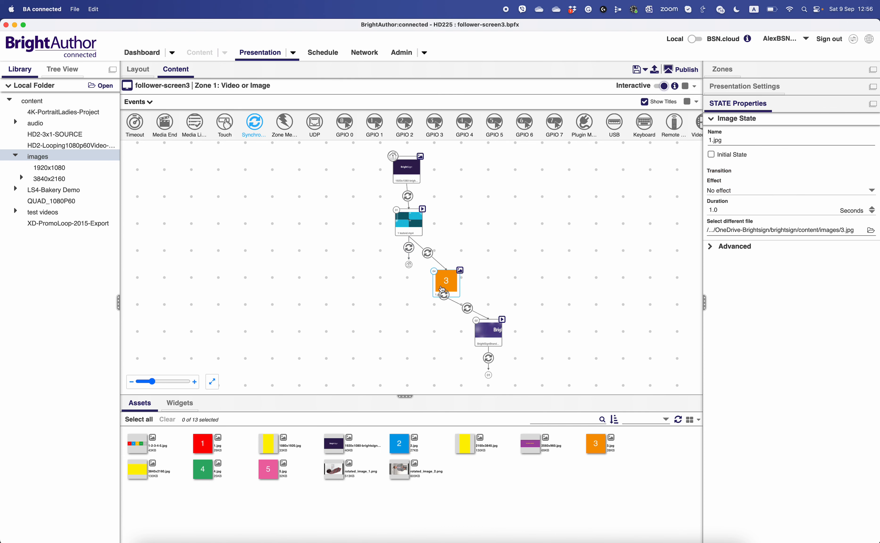
left_click_drag(441, 289, 408, 174)
left_click(720, 170)
type("stop")
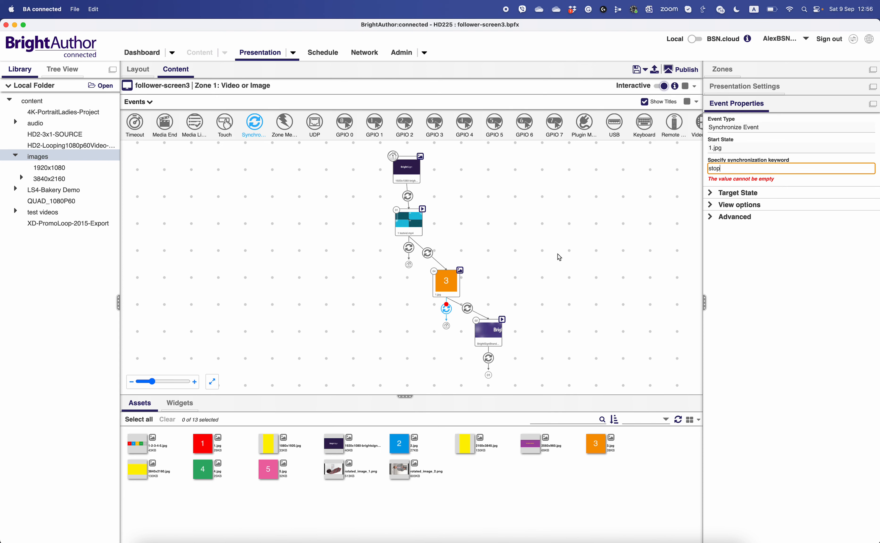
- In follower-screen3, add a Synchronize event from BrightSignBranding_192060p.mov back to the opening banner image with the keyword stop
left_click_drag(488, 337, 413, 178)
left_click(736, 169)
type("stop")
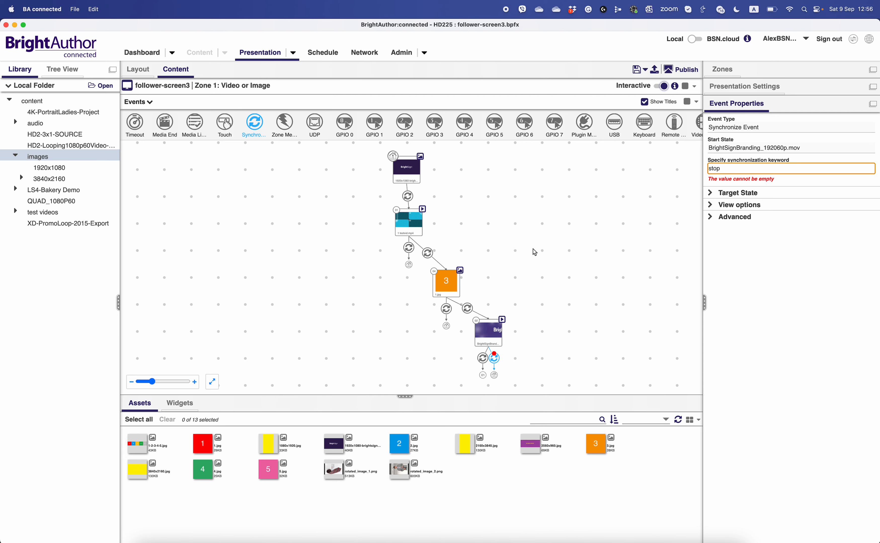
left_click(535, 252)
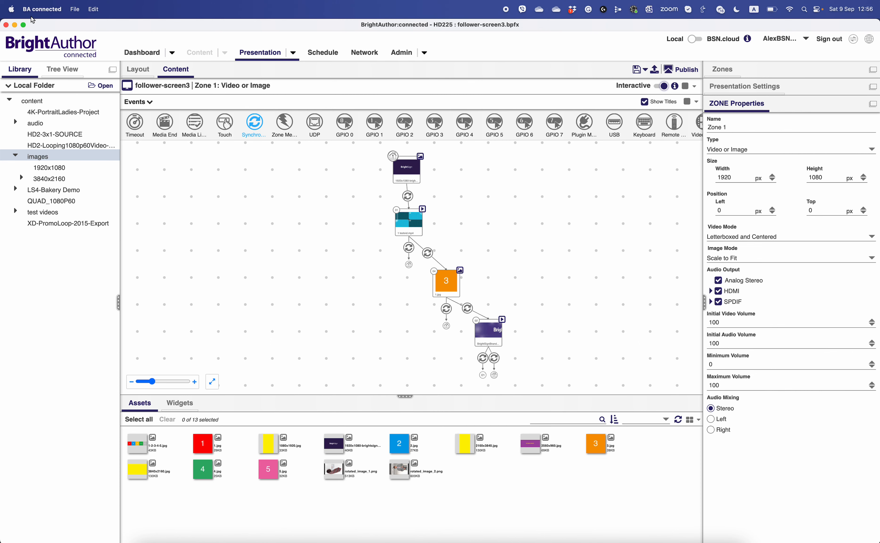
- Save the screen 3 follower presentation to the Desktop as a new file named follower_v2-screen3.bpfx
left_click(75, 9)
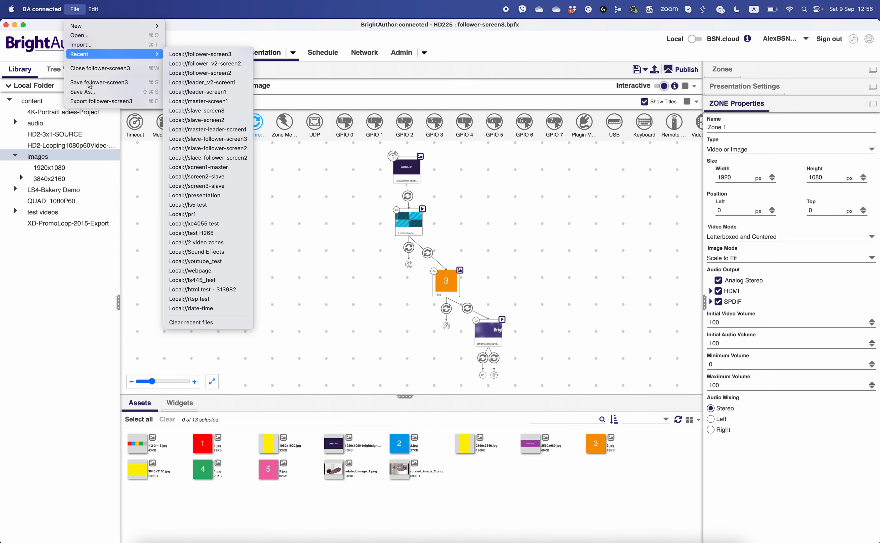
left_click(88, 92)
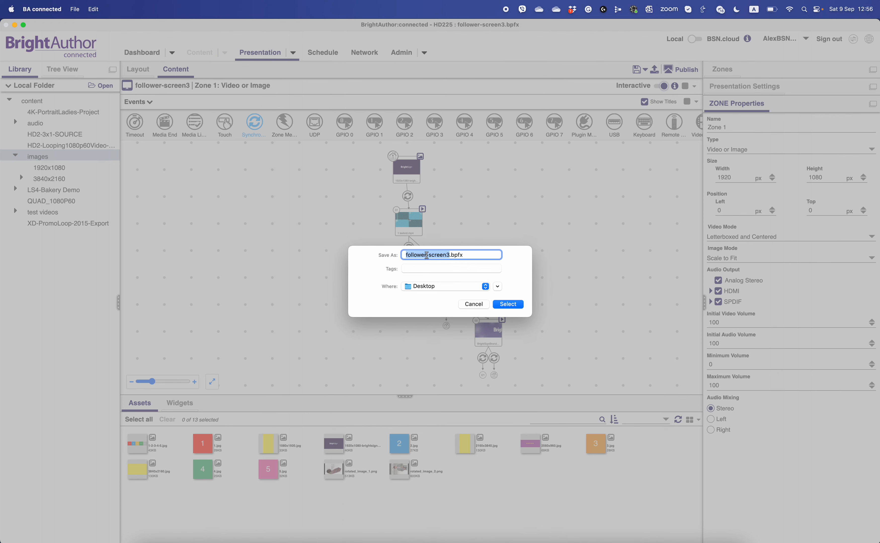
left_click(427, 255)
type("_v2")
left_click(519, 304)
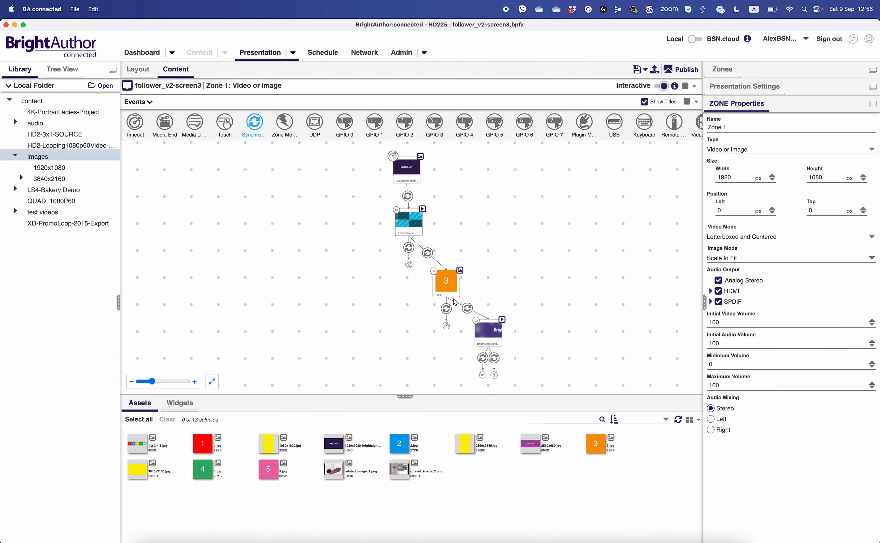
- Open the leader_v2-screen1.bpfx presentation from the Desktop
mouse_move(483, 340)
left_click(298, 56)
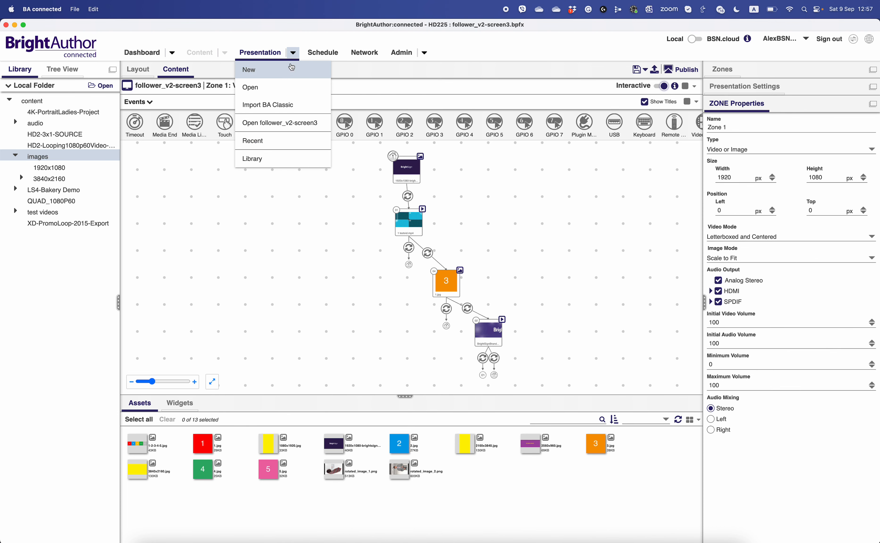
left_click(267, 90)
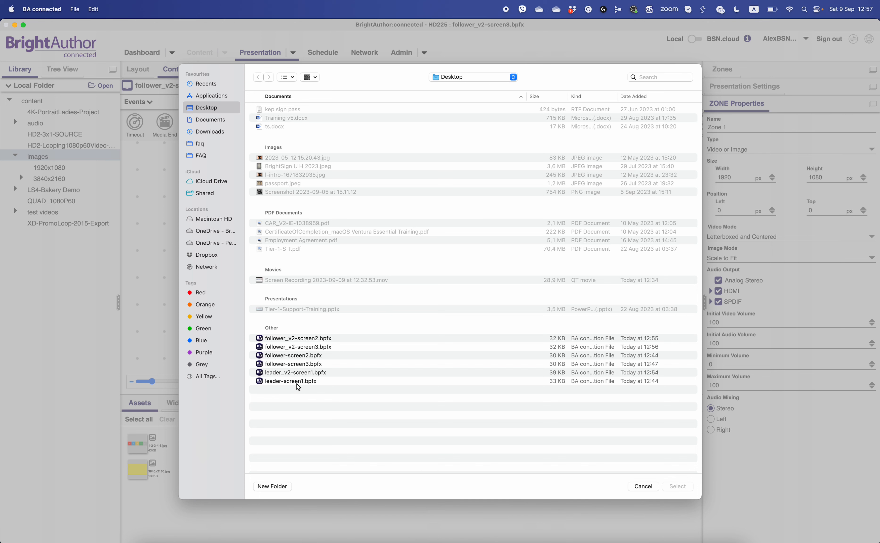
double_click(299, 374)
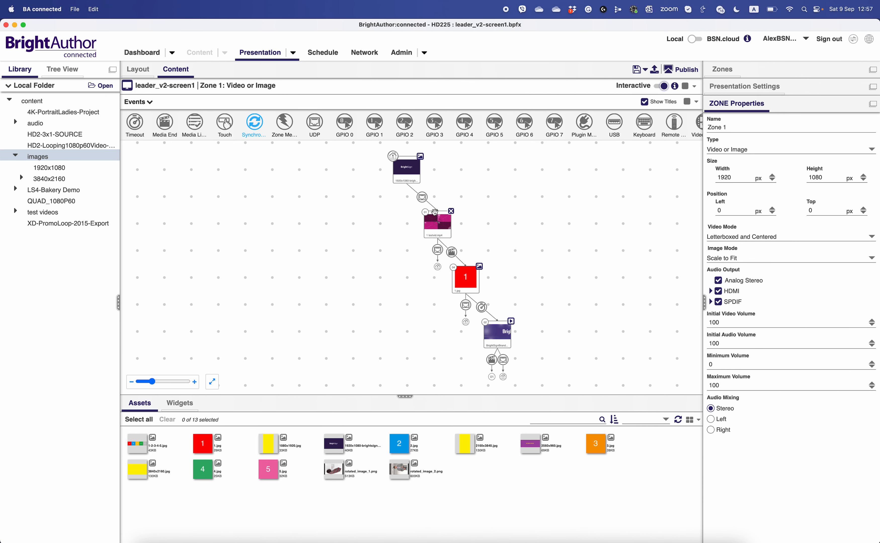